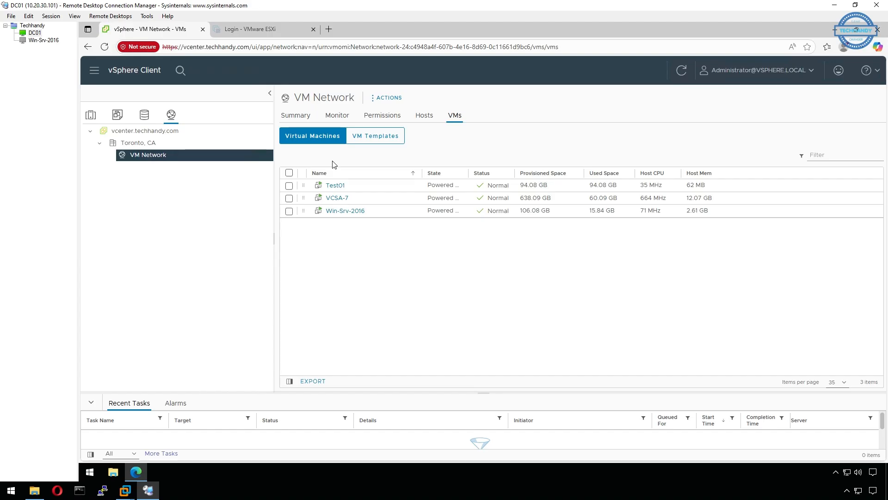
Step: Start a new distributed switch in the Toronto, CA datacenter, named Production, with version 7.0.3 - ESXi 7.0.3 and later
click(428, 119)
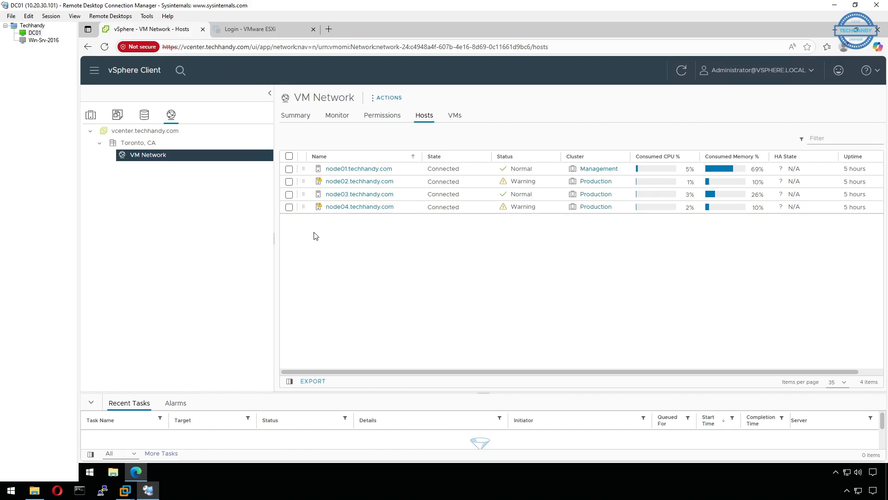
click(168, 143)
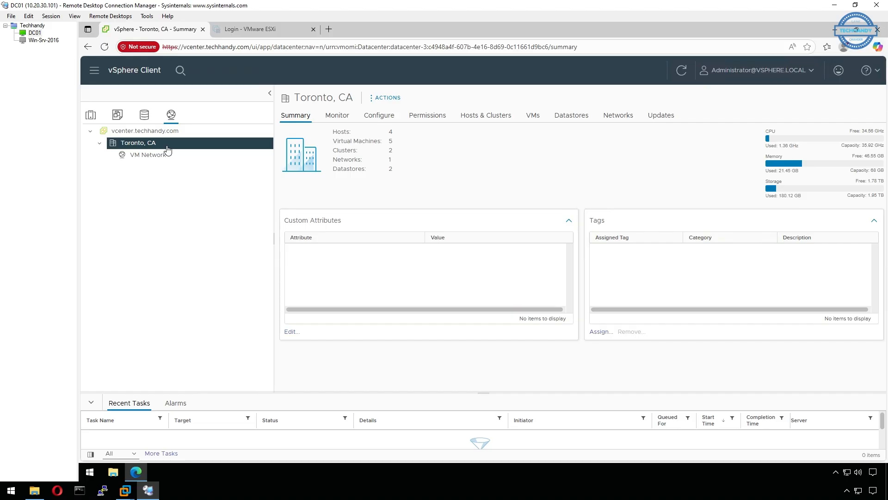
right_click(167, 146)
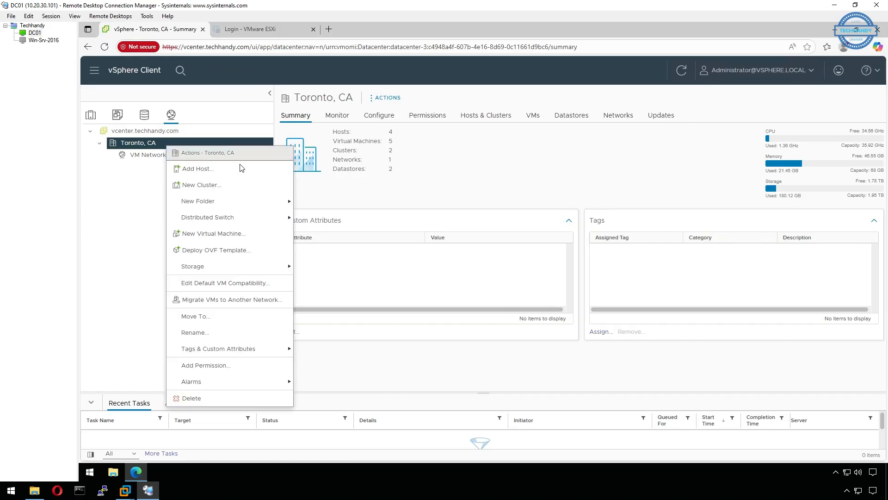
mouse_move(280, 217)
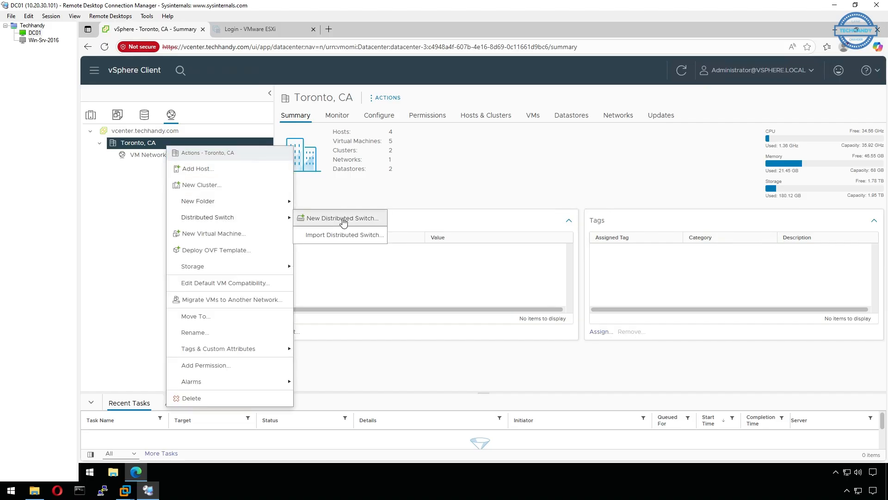
click(367, 222)
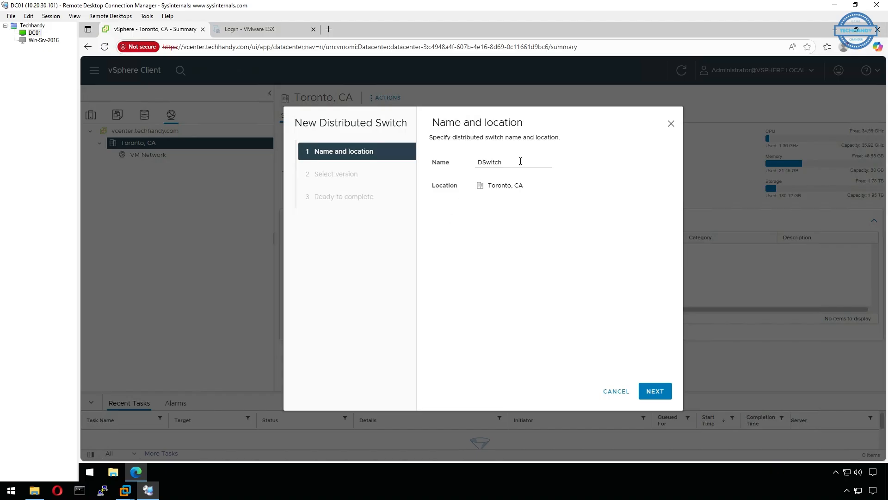
drag(519, 162, 477, 162)
text(Production)
click(653, 390)
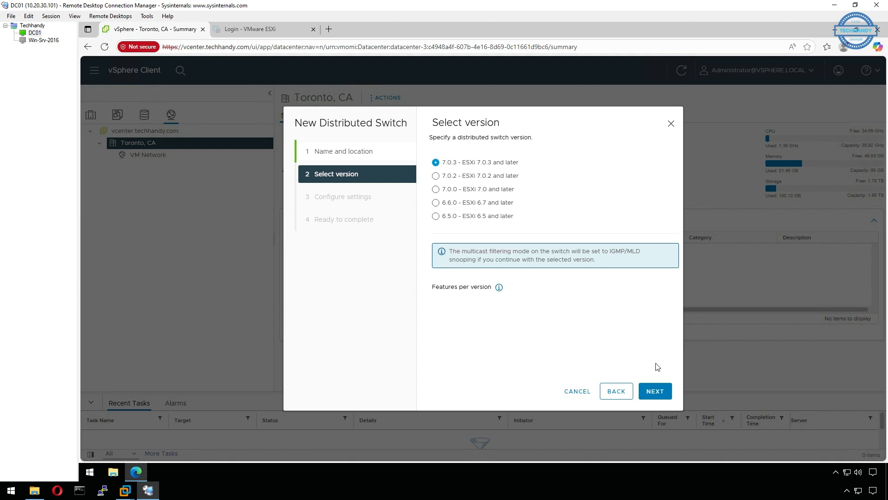
click(661, 394)
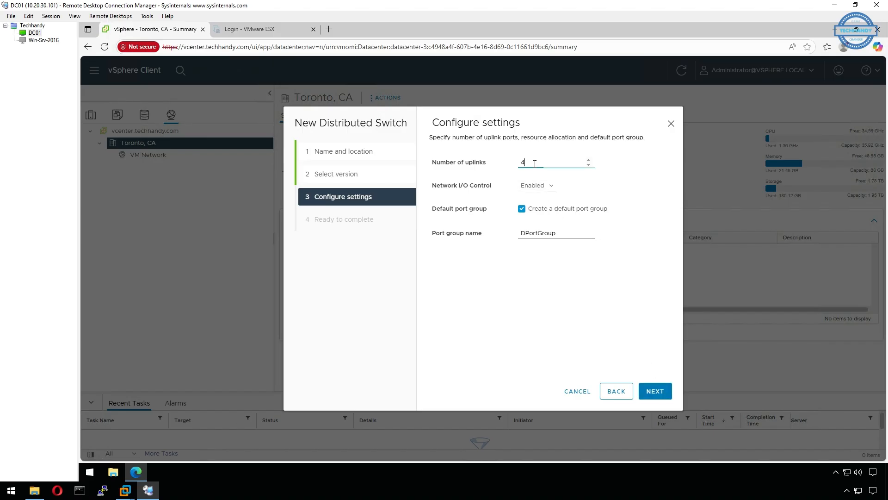
Step: Finish creating the Production switch with 2 uplinks and no default port group, and expand it in the network inventory
drag(529, 163, 517, 163)
text(2)
click(524, 211)
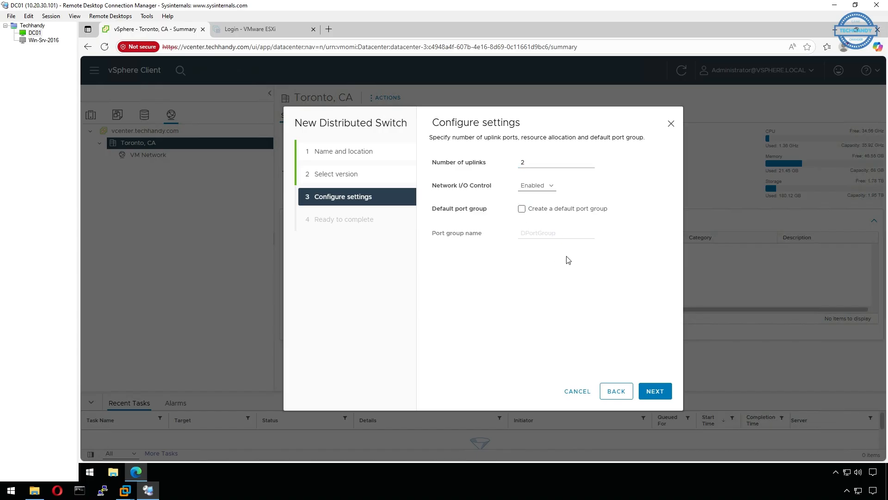
click(655, 392)
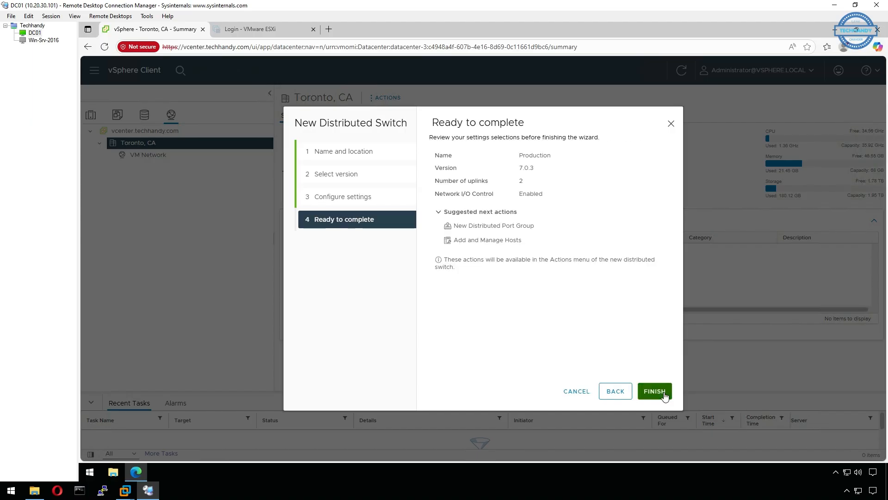
click(655, 392)
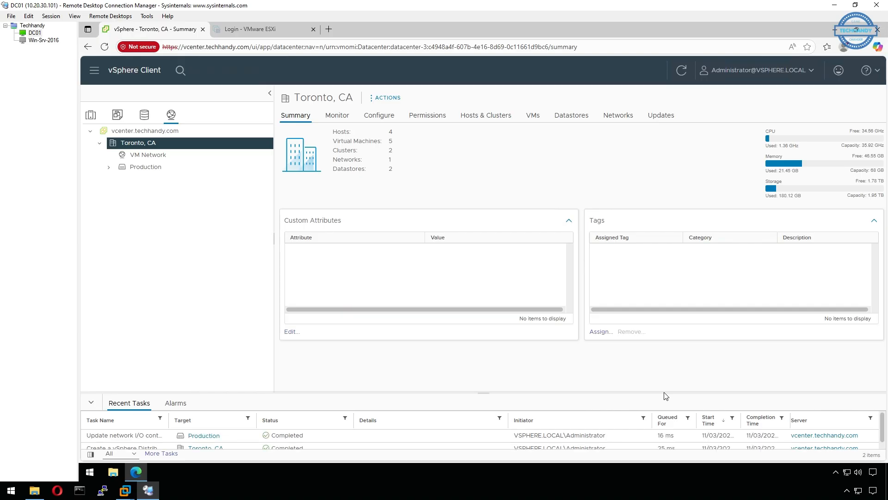
click(109, 167)
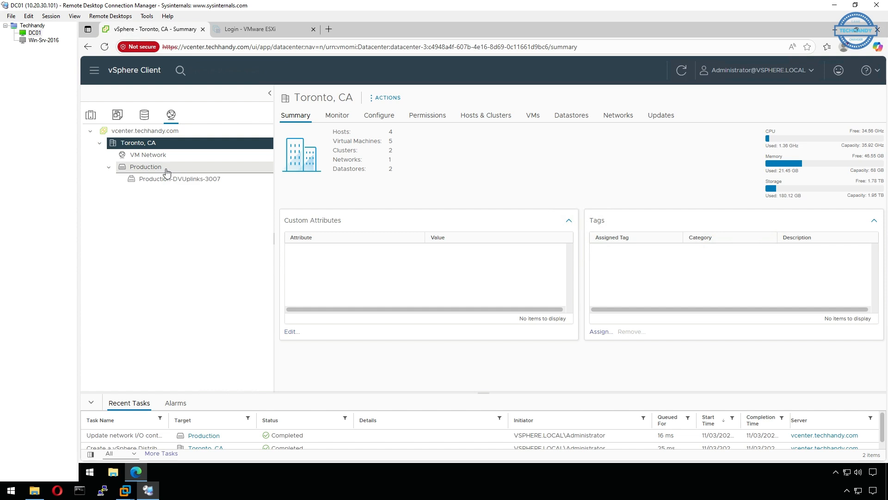
click(166, 169)
Step: Start another distributed switch in the Toronto, CA datacenter, named Storage, with version 7.0.3 - ESXi 7.0.3 and later
click(173, 145)
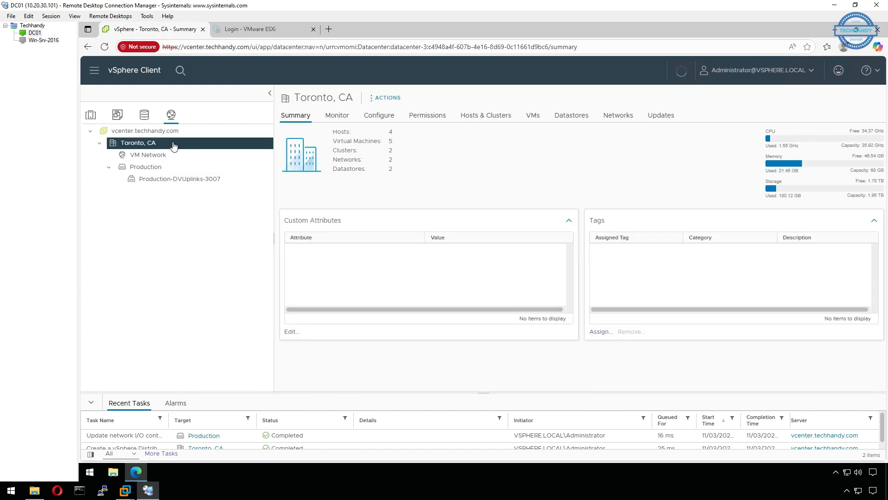
right_click(174, 145)
mouse_move(265, 197)
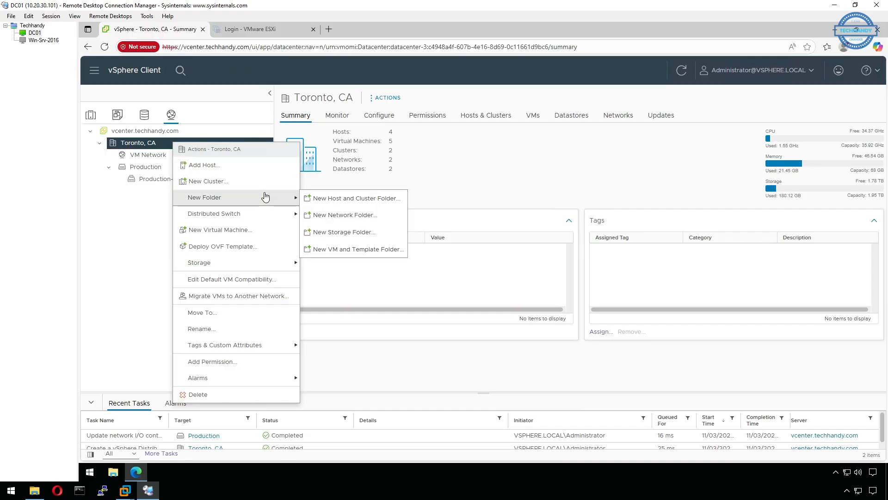
mouse_move(259, 214)
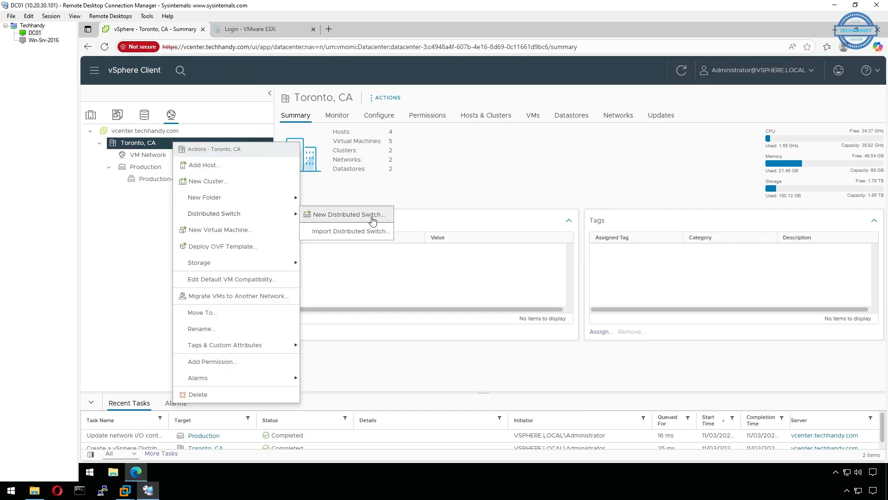
click(373, 215)
double_click(471, 164)
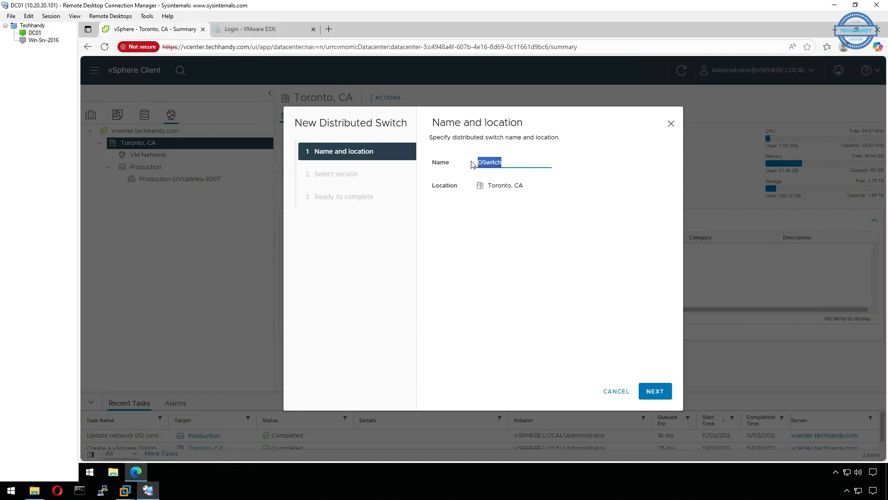
text(Storage)
click(657, 392)
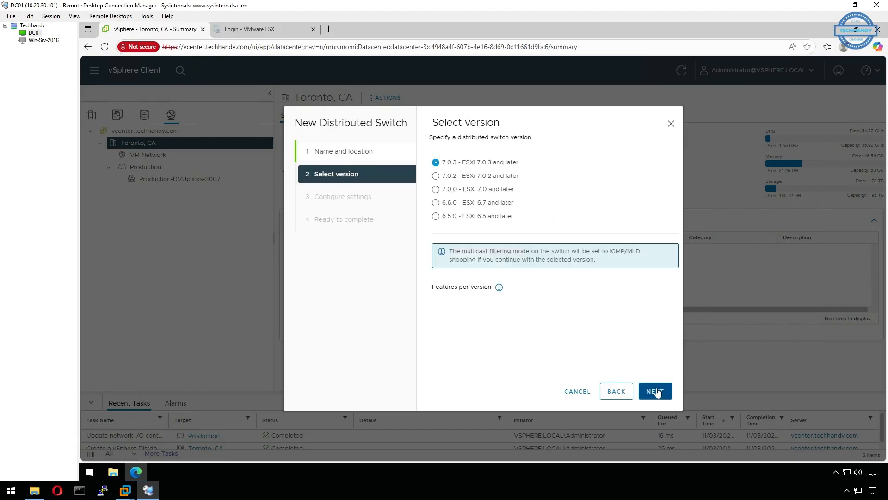
click(657, 392)
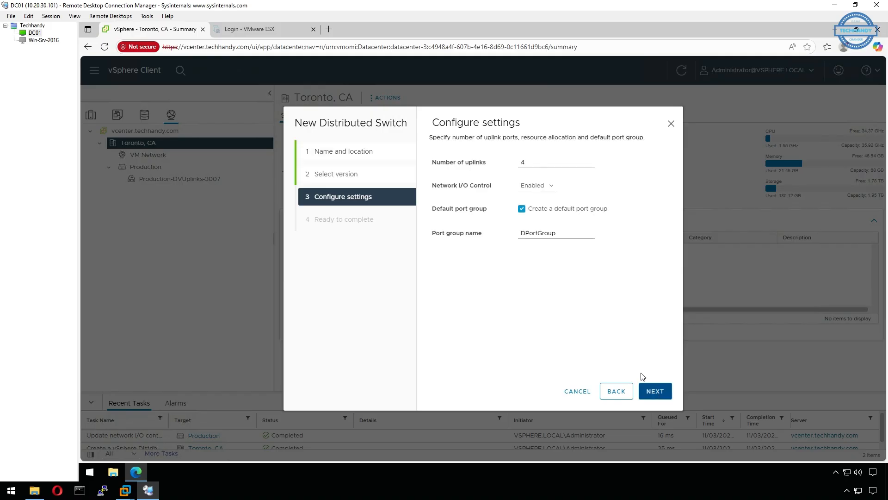
Step: Finish creating the Storage switch with 2 uplinks and without a default port group
drag(528, 163, 517, 165)
text(2)
click(534, 214)
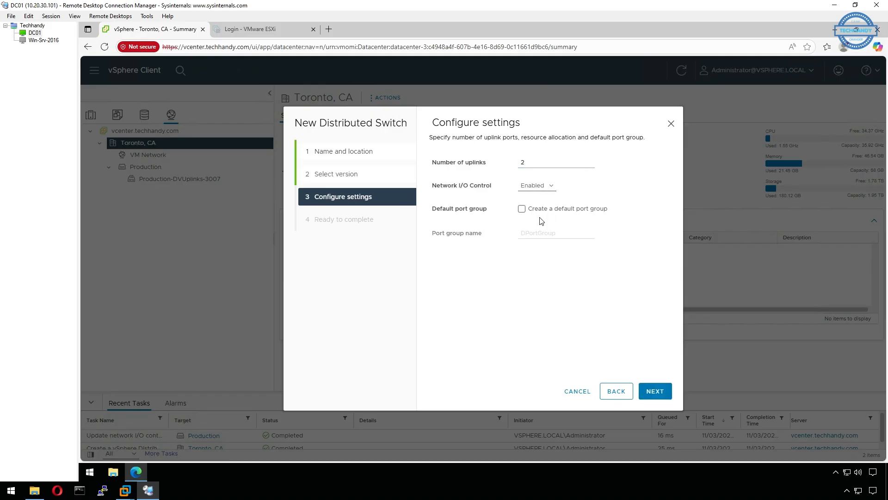
click(657, 394)
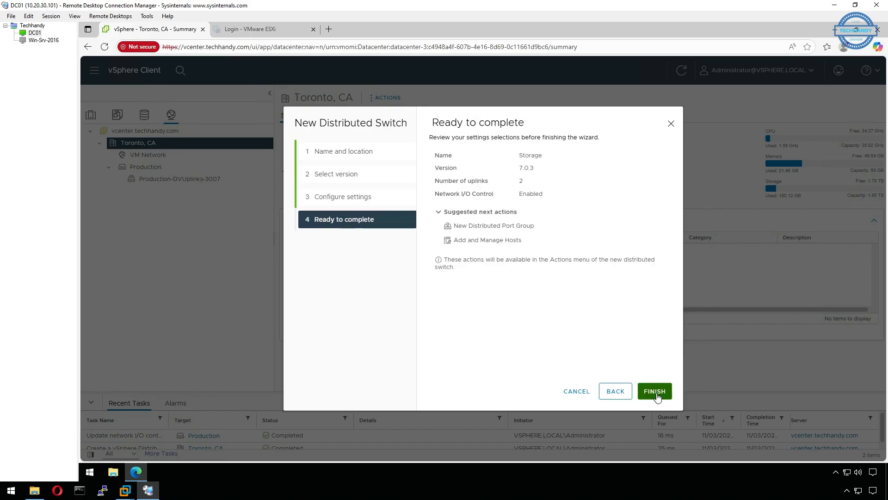
click(656, 392)
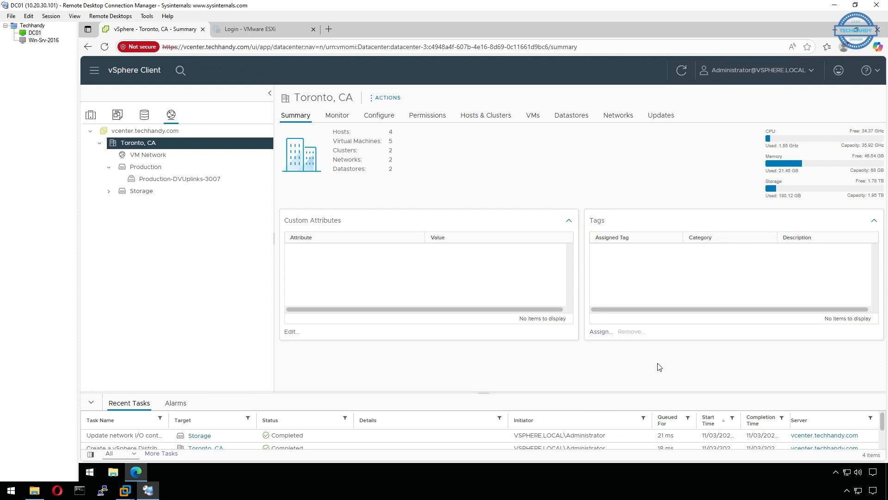
click(158, 170)
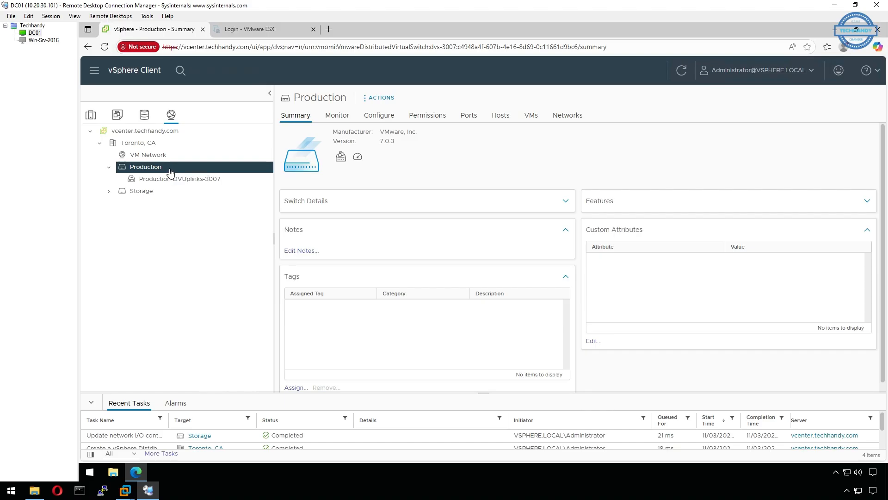
right_click(170, 172)
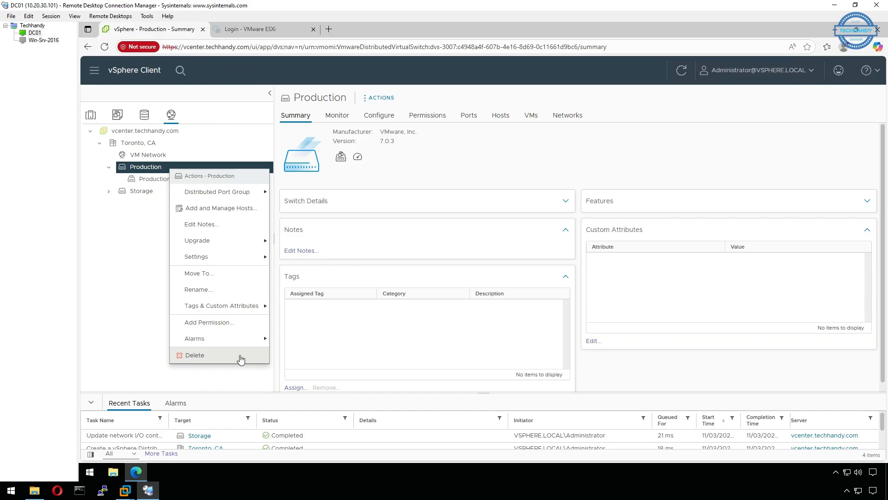
click(149, 279)
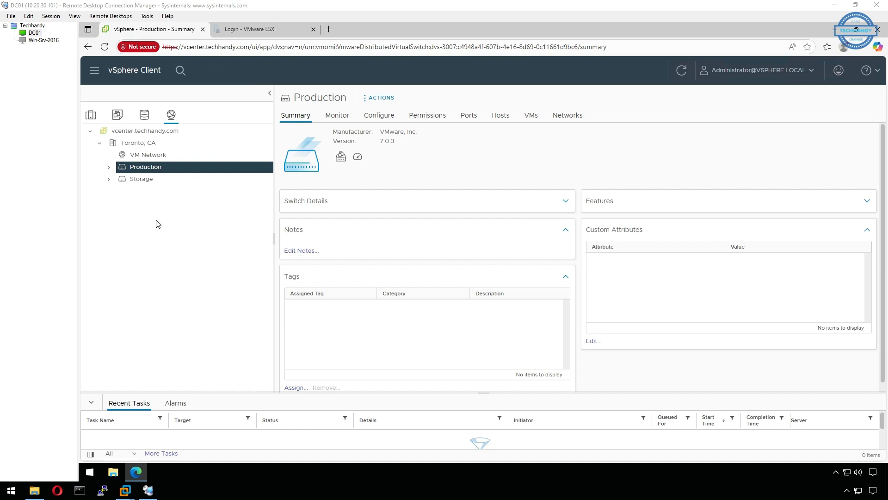
Step: Start adding hosts to the Production distributed switch, selecting node02, node03 and node04.techhandy.com
click(184, 167)
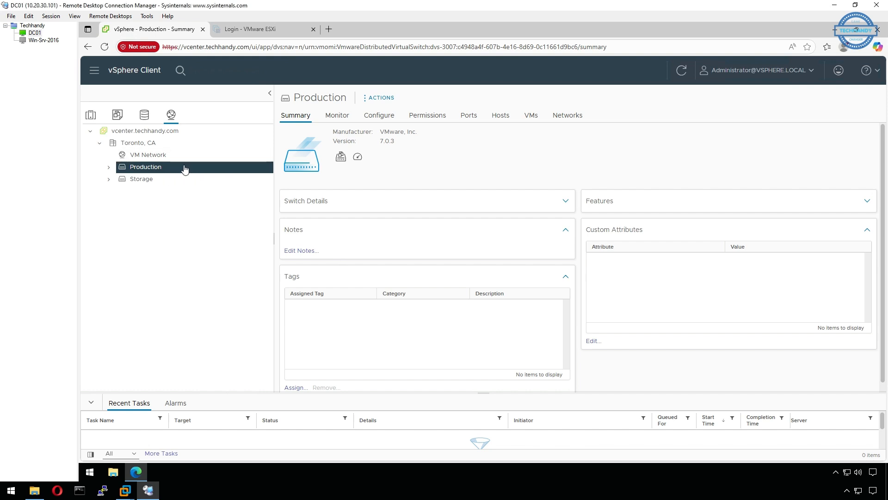
right_click(184, 168)
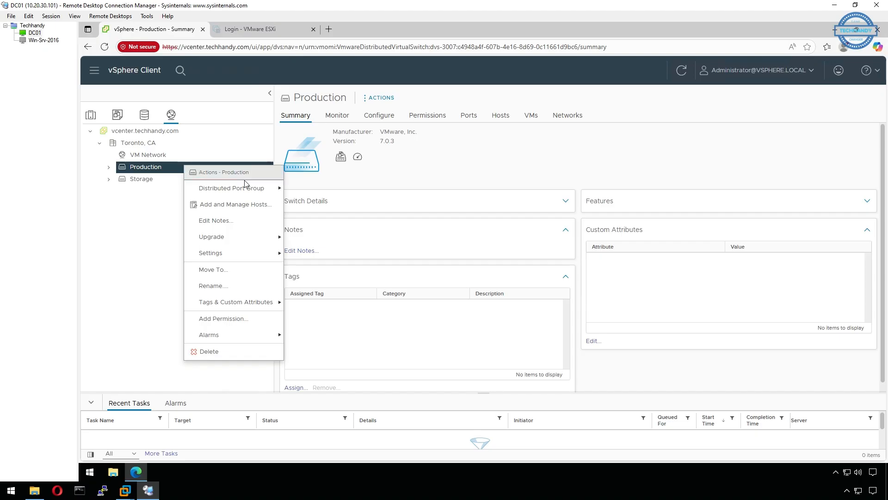
click(273, 208)
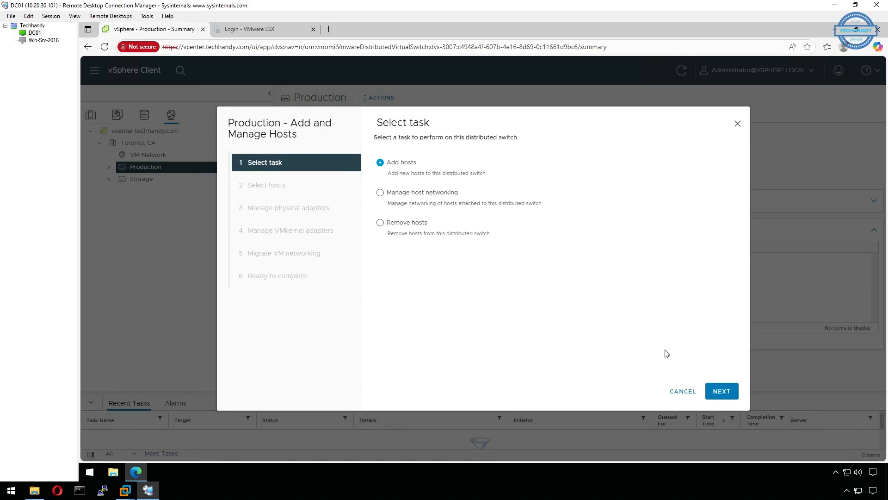
click(721, 391)
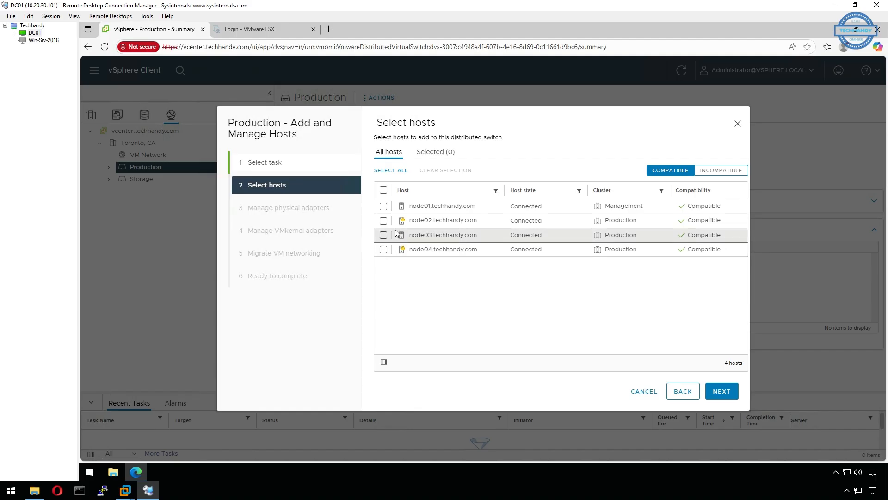
click(383, 220)
click(383, 235)
click(383, 249)
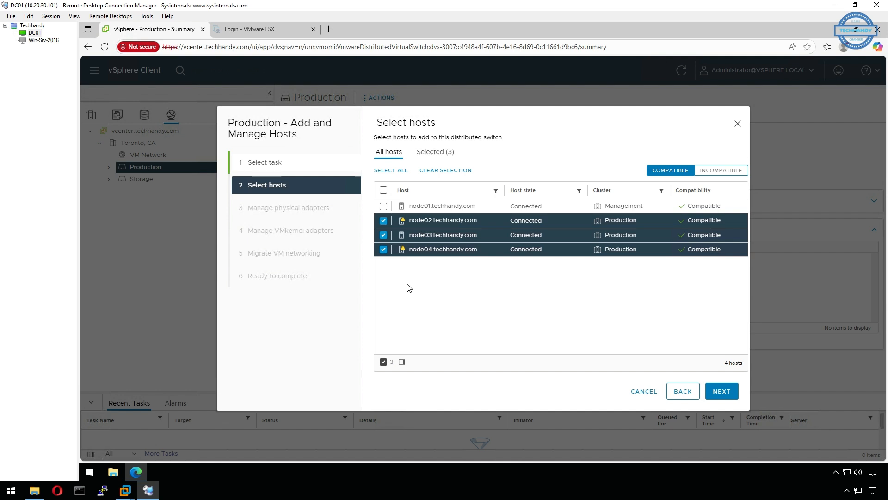
click(729, 397)
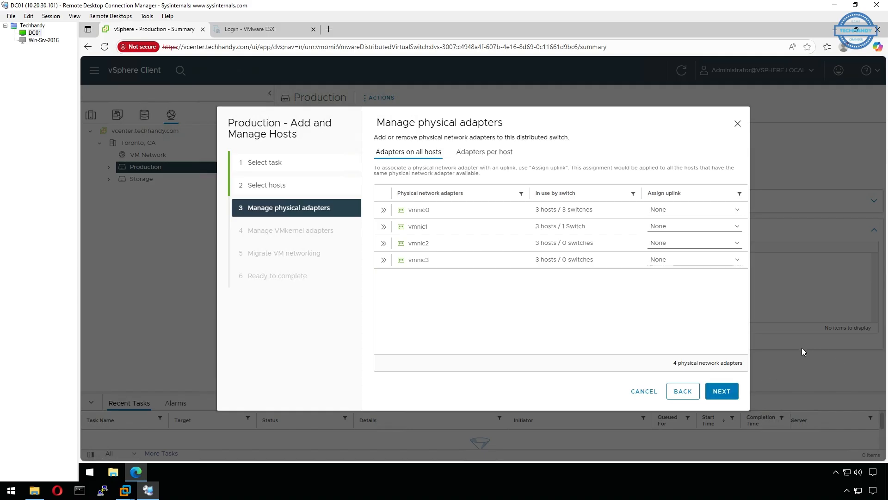
Step: Leave all physical adapters without an uplink and vmk0 without a port group, and proceed to VM networking migration
click(731, 261)
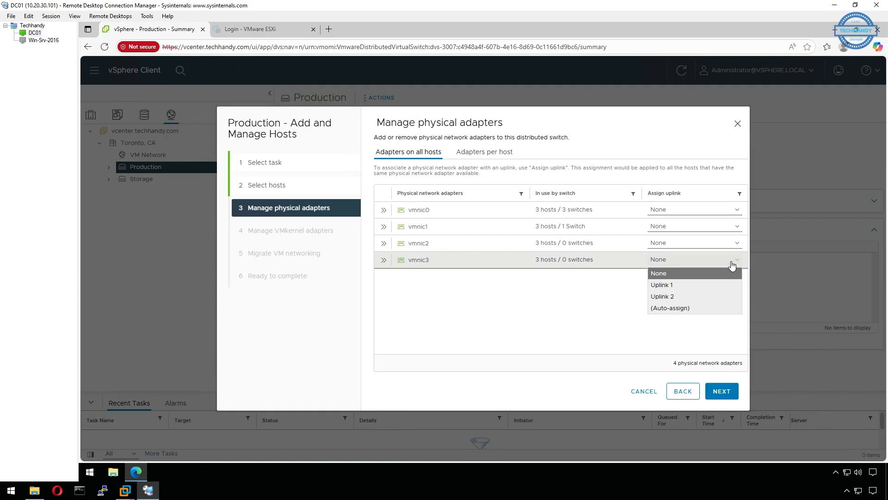
click(732, 265)
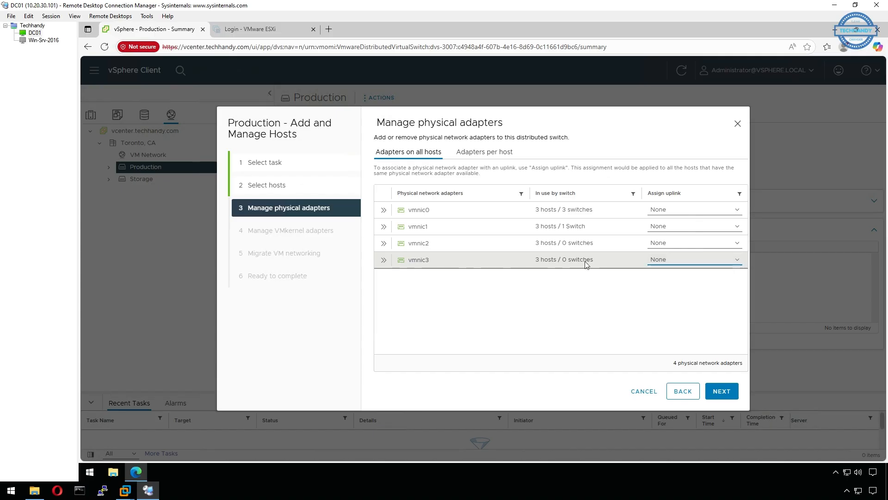
click(422, 260)
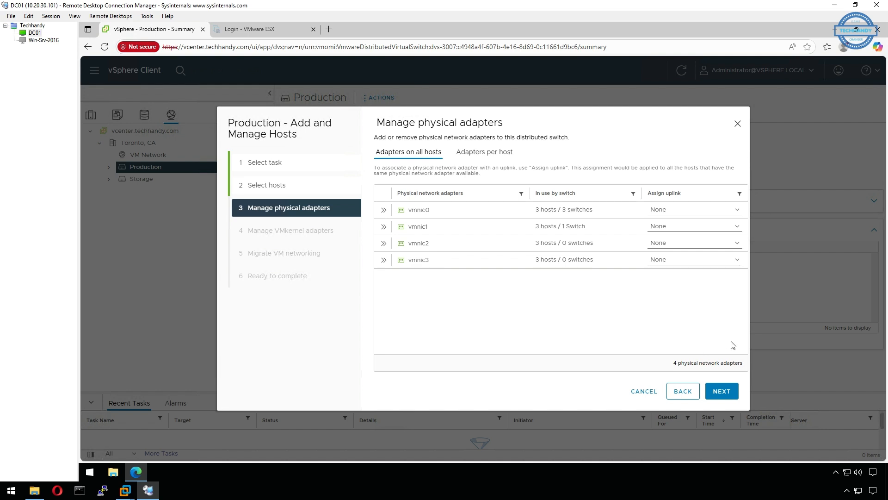
click(731, 397)
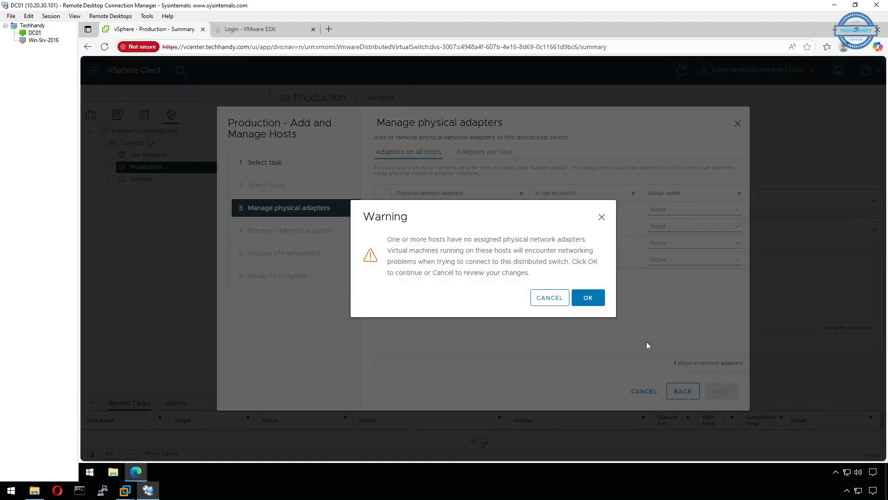
click(596, 300)
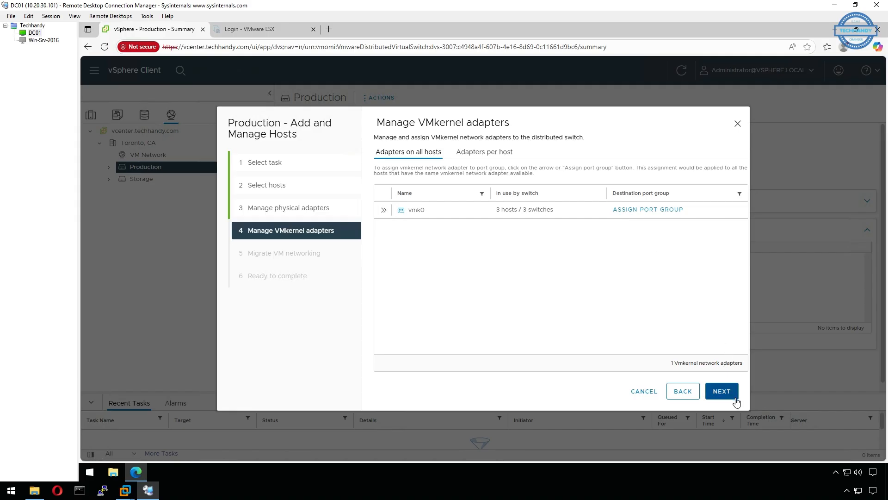
click(721, 391)
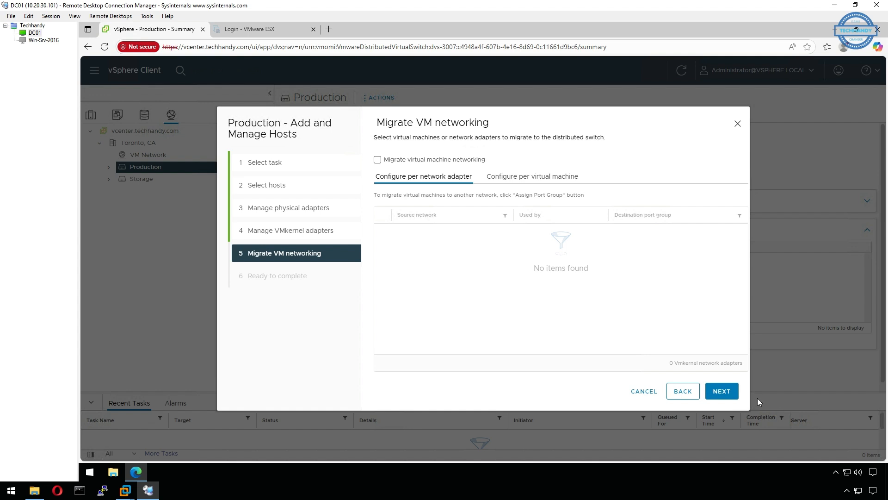
Step: Finish adding the hosts to the Production switch without migrating VM networking, and open the switch's list of hosts
click(534, 178)
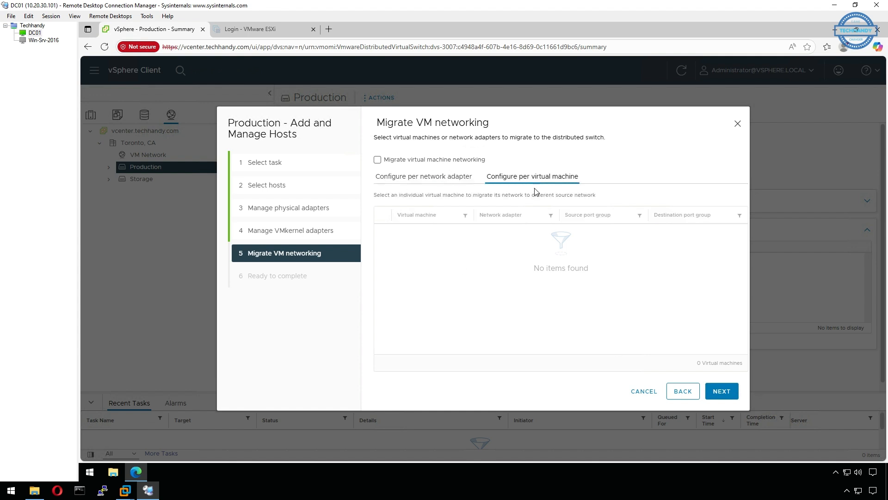
click(439, 181)
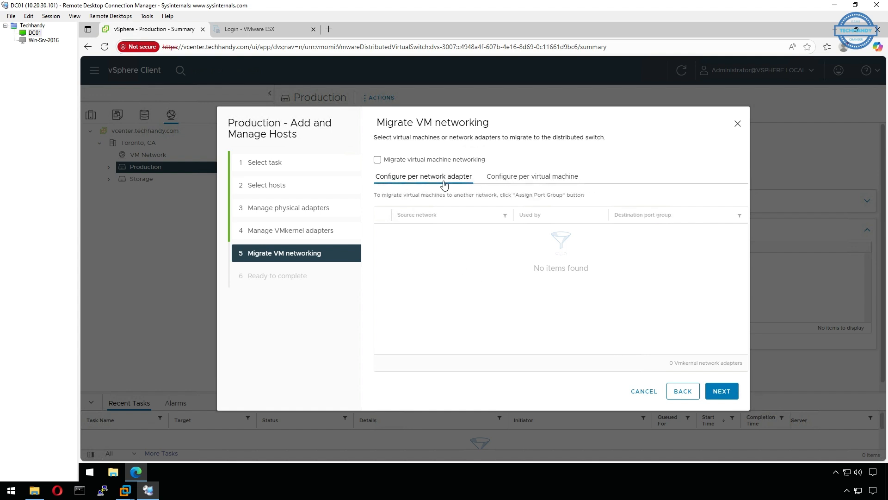
click(732, 398)
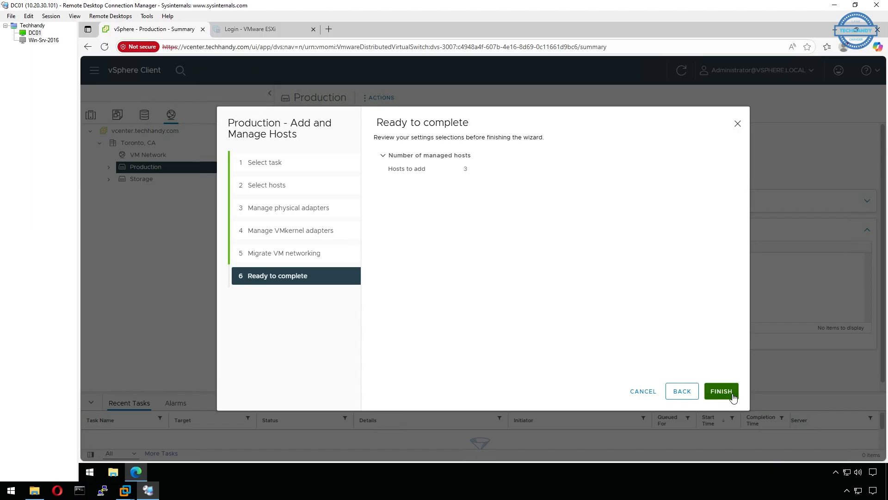
click(732, 398)
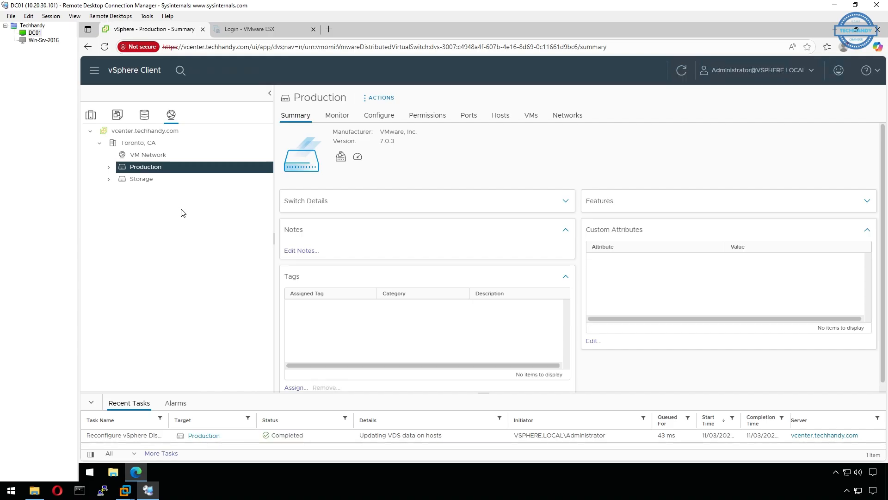
click(503, 120)
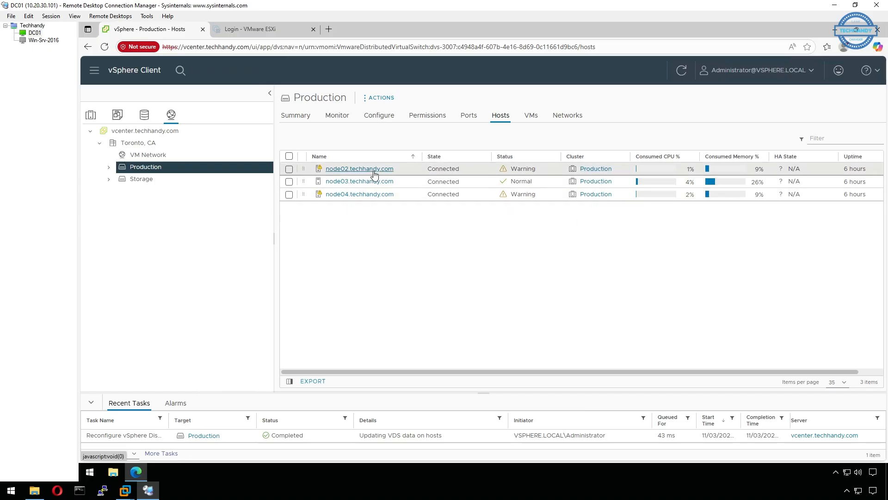
Step: Start adding hosts to the Storage distributed switch, selecting node02, node03 and node04.techhandy.com
click(180, 180)
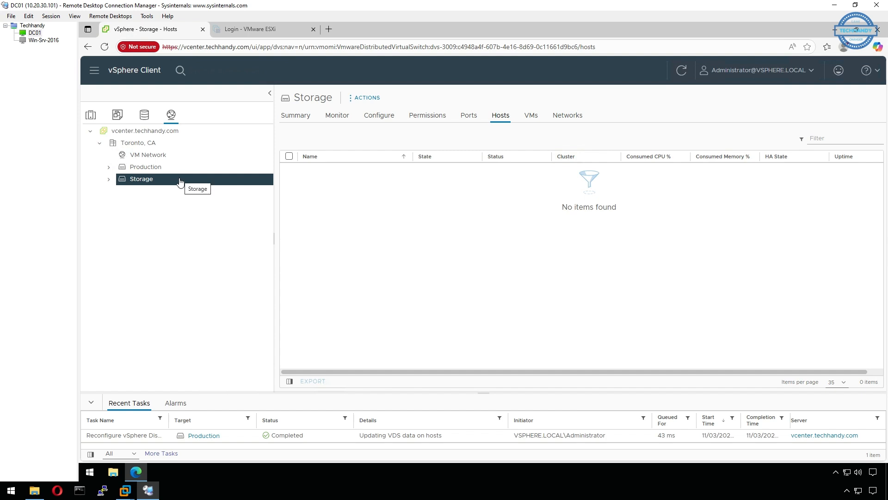
right_click(181, 181)
click(270, 217)
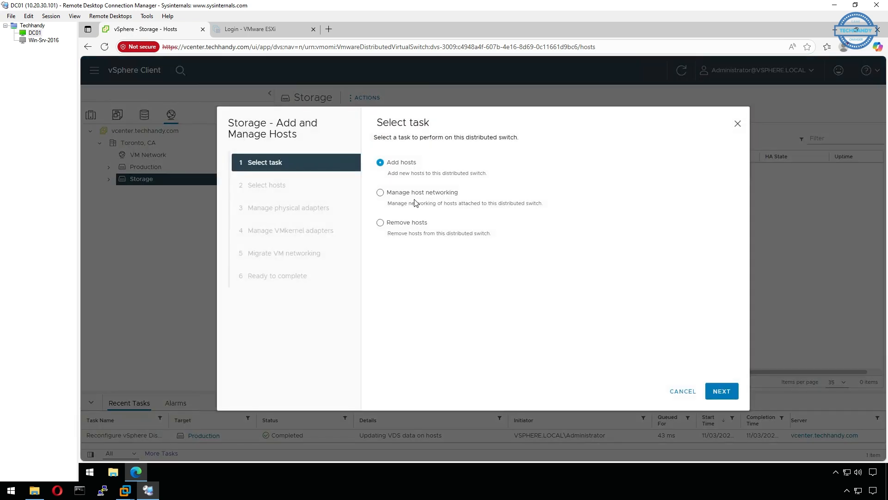
click(722, 392)
click(721, 392)
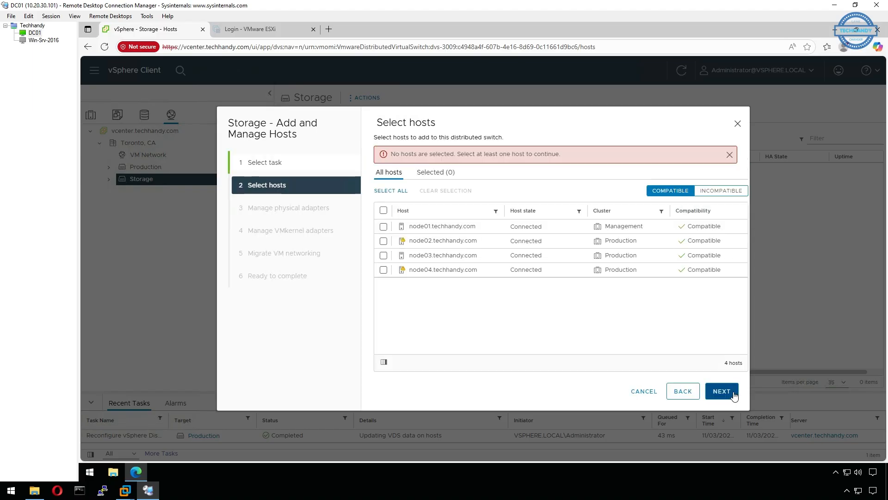
click(383, 255)
click(383, 240)
click(383, 270)
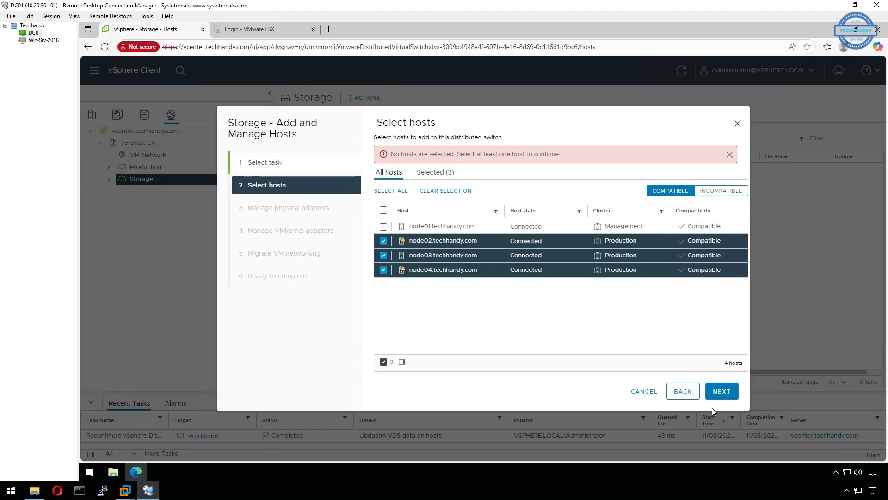
click(717, 392)
Step: Finish adding the hosts to the Storage switch without assigning uplinks, reassigning VMkernel adapters or migrating VM networking
click(716, 393)
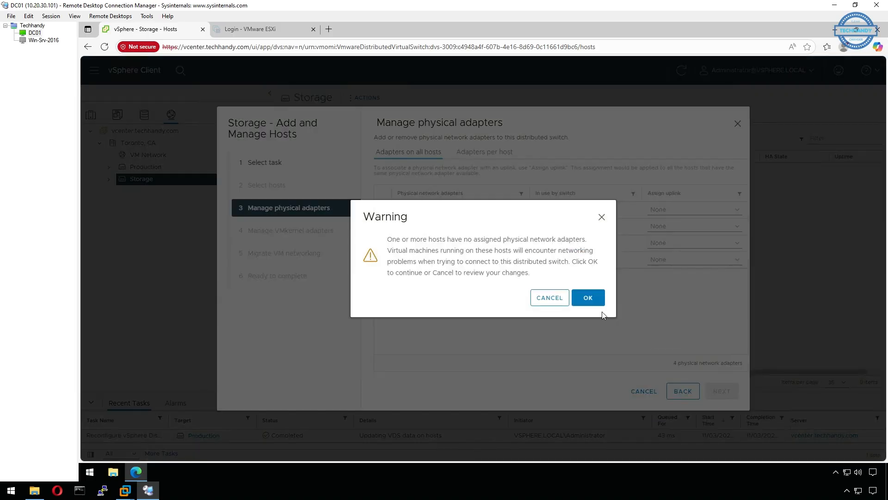
click(597, 303)
click(730, 392)
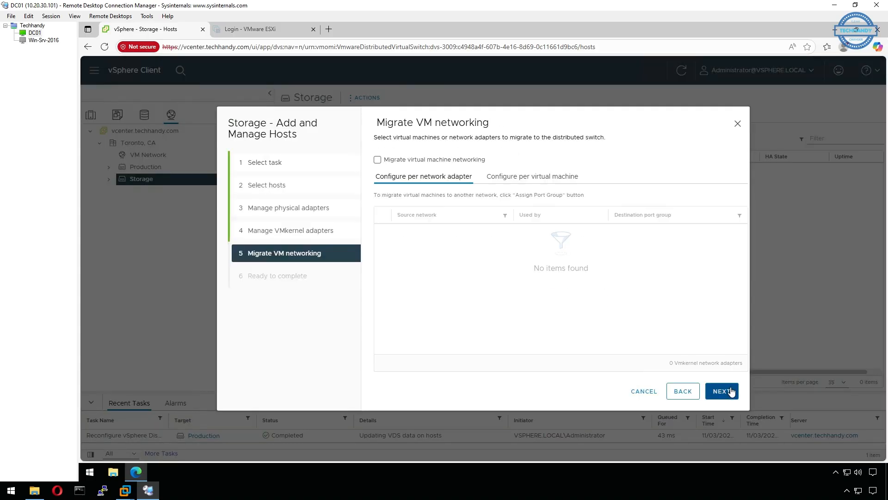
click(730, 392)
click(731, 391)
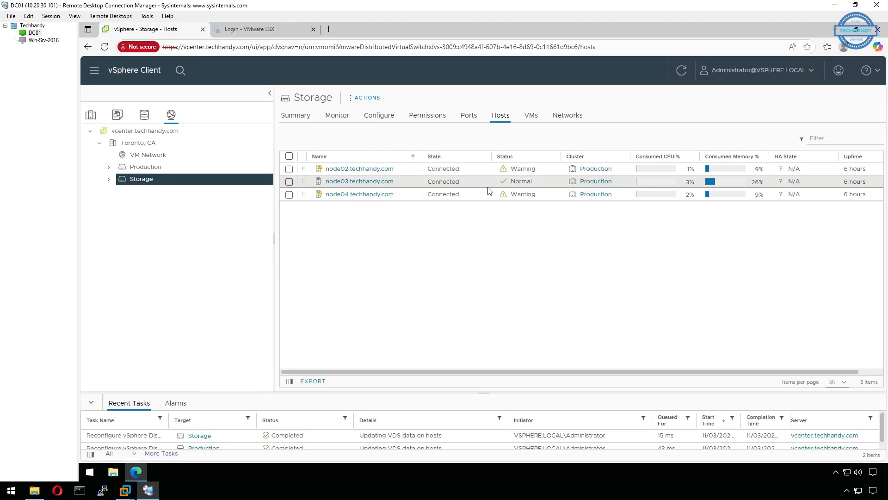
right_click(190, 184)
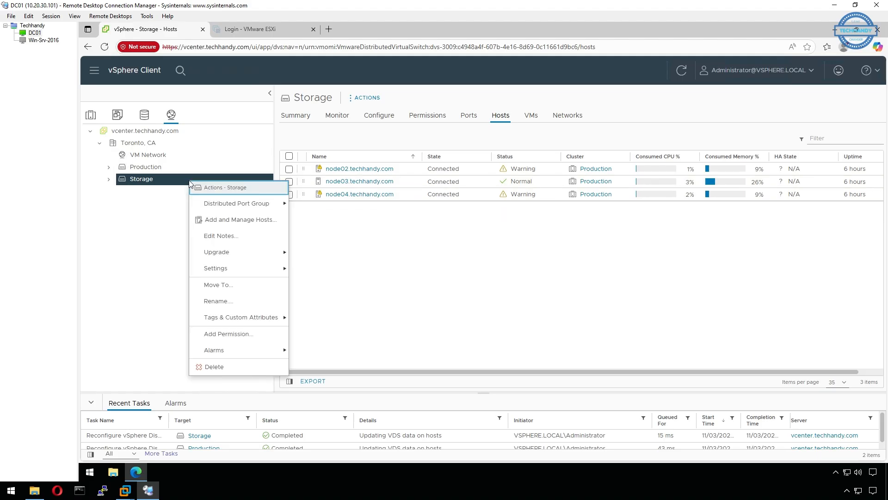
click(277, 220)
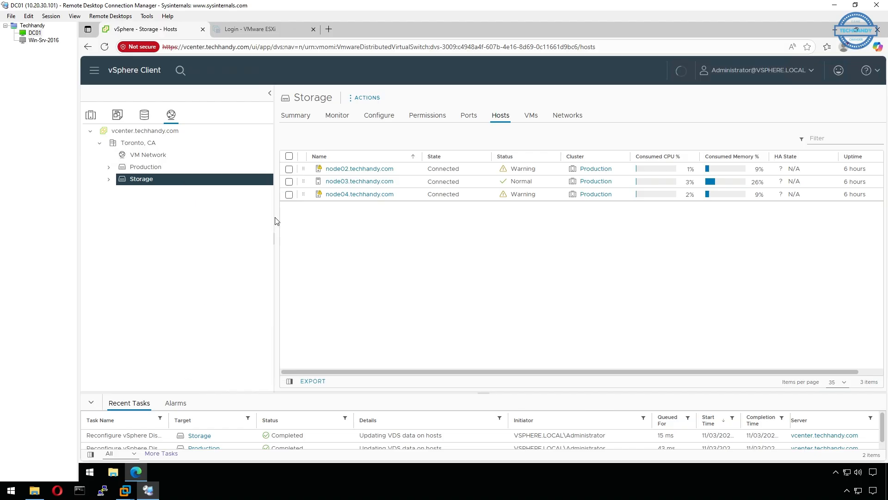
click(392, 225)
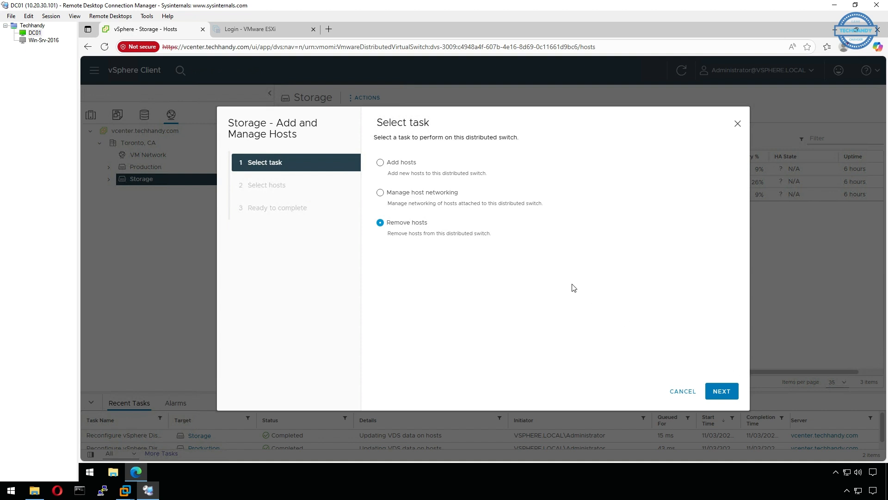
click(728, 396)
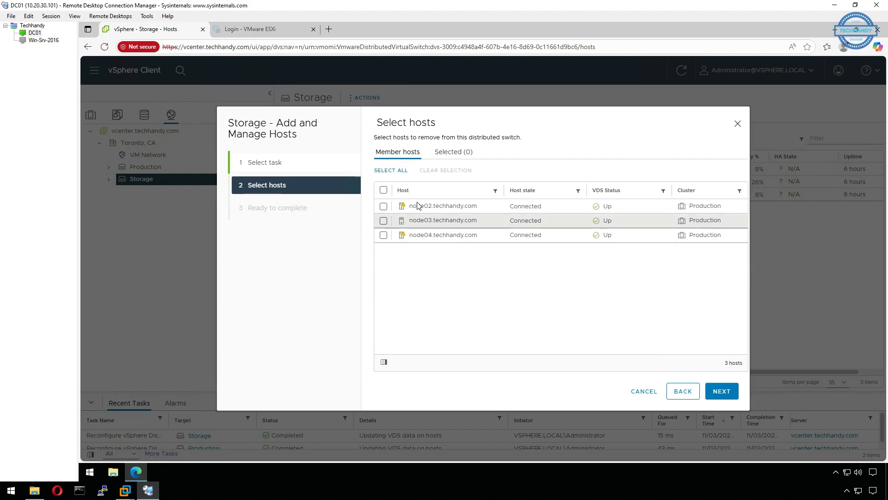
click(384, 236)
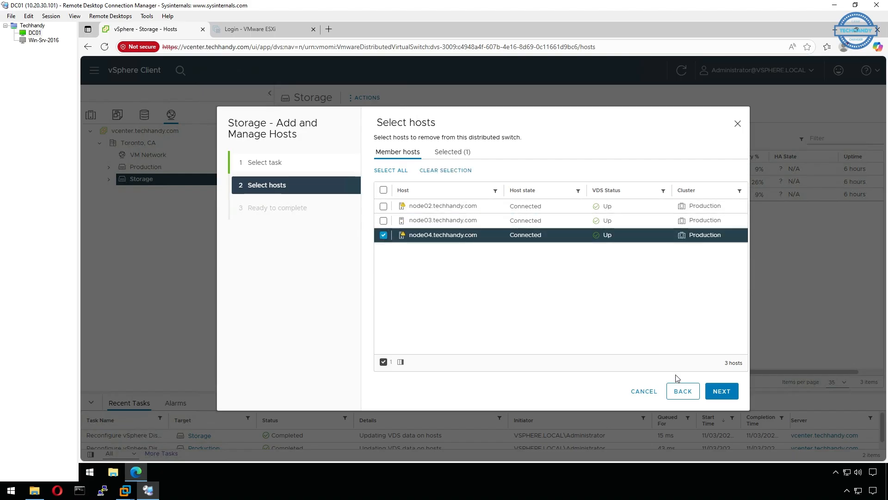
click(721, 391)
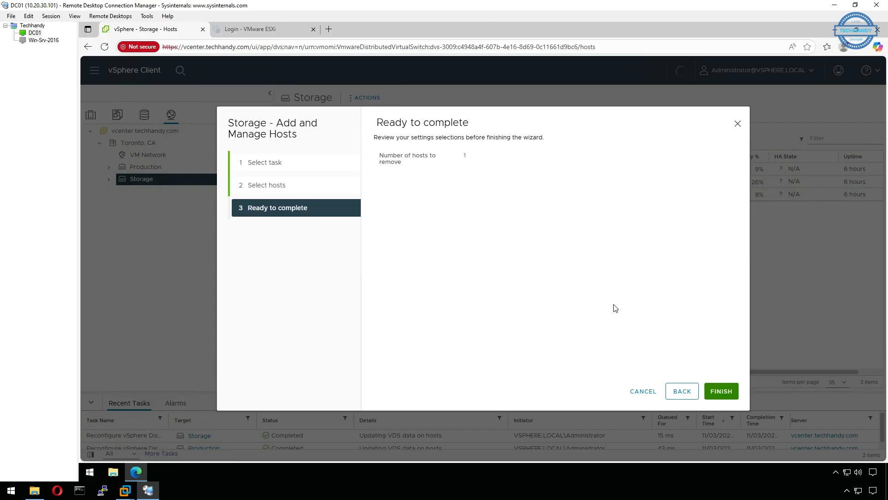
click(638, 391)
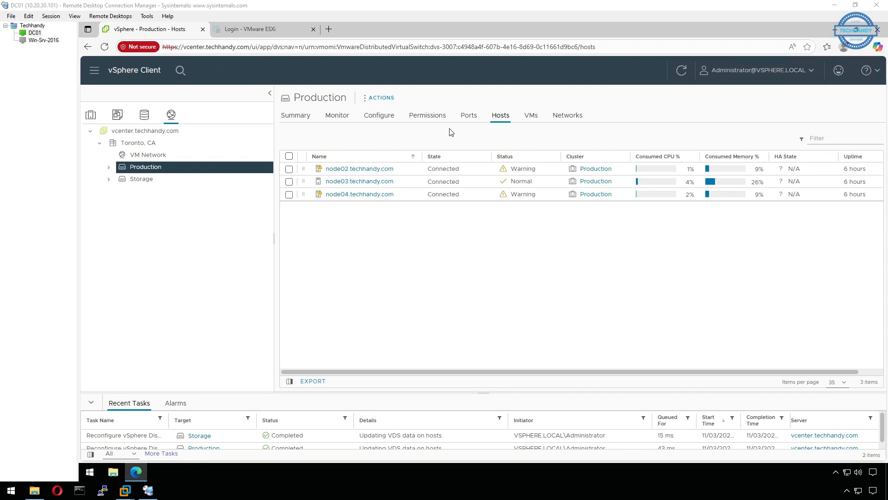
Step: Create a distributed port group named Server on the Production switch with static binding, elastic allocation, 8 ports and no VLAN
click(294, 122)
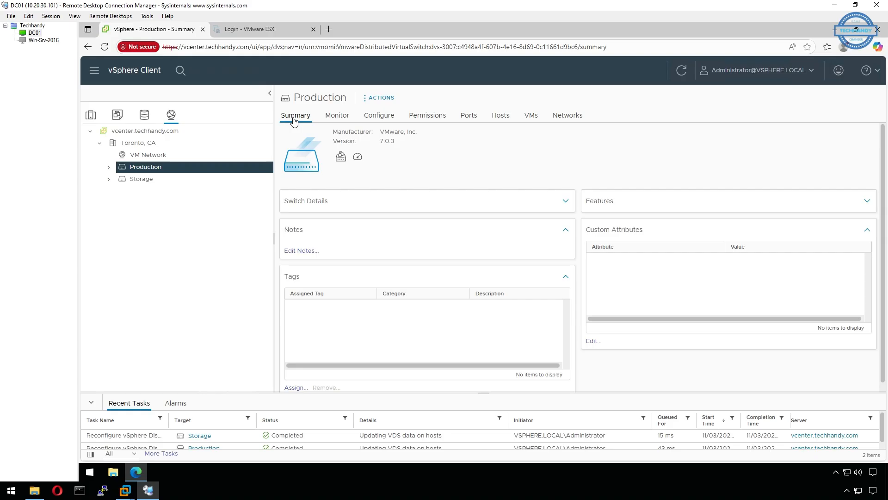
click(109, 168)
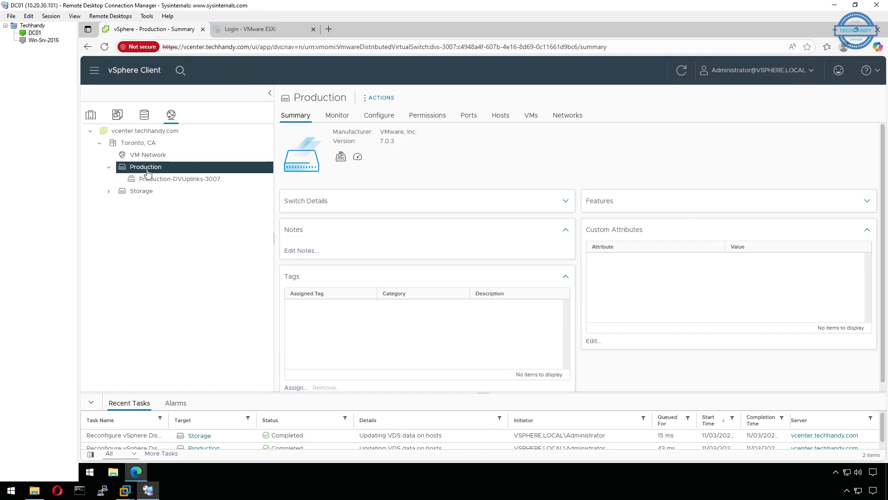
right_click(203, 173)
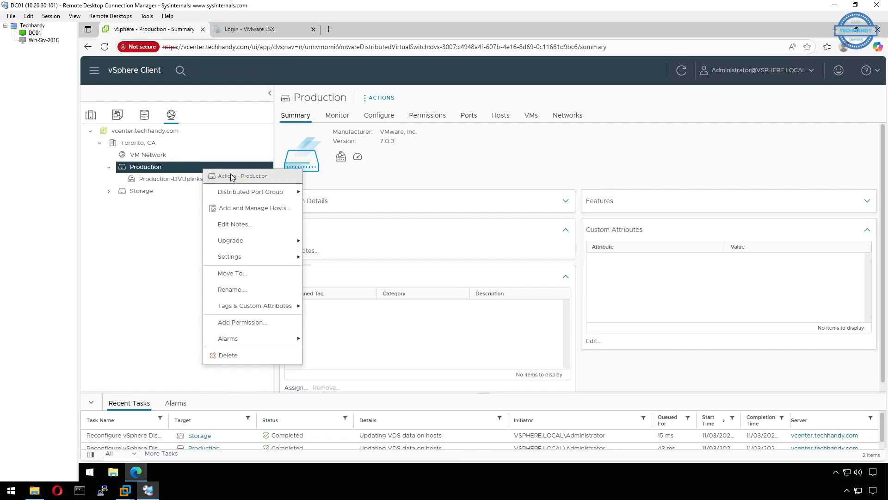
mouse_move(278, 194)
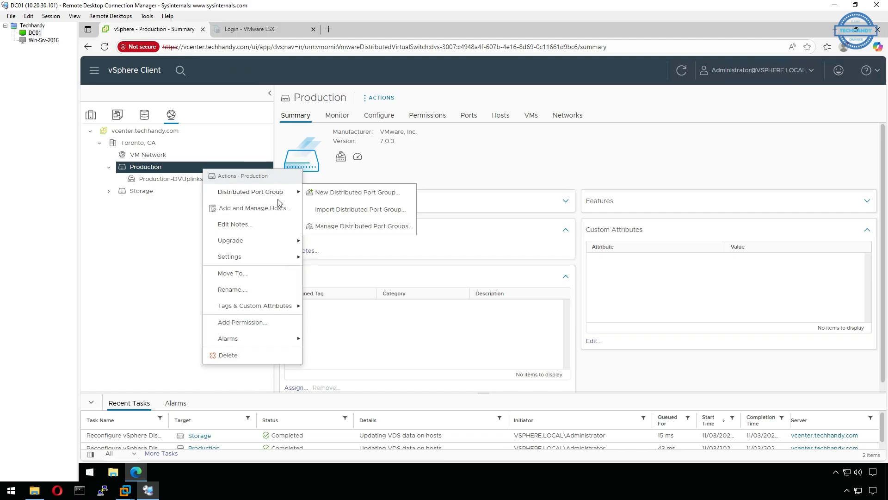
click(408, 198)
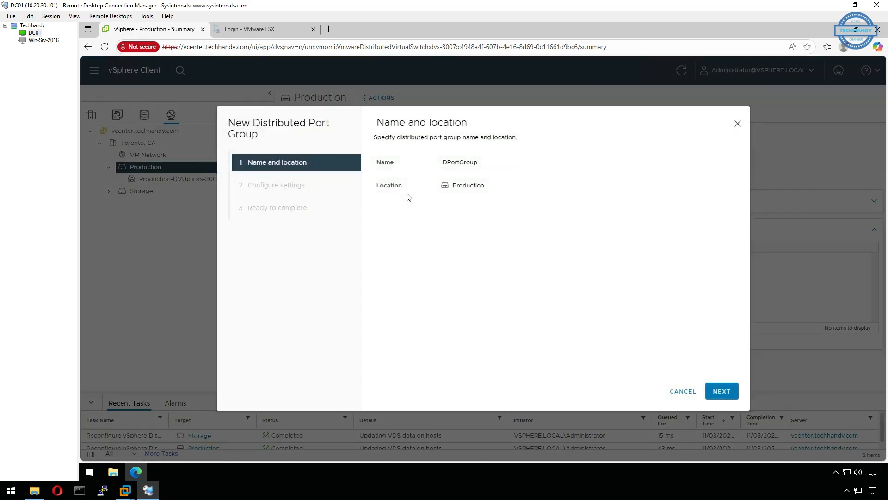
drag(487, 163, 428, 162)
key(BackSpace)
click(721, 389)
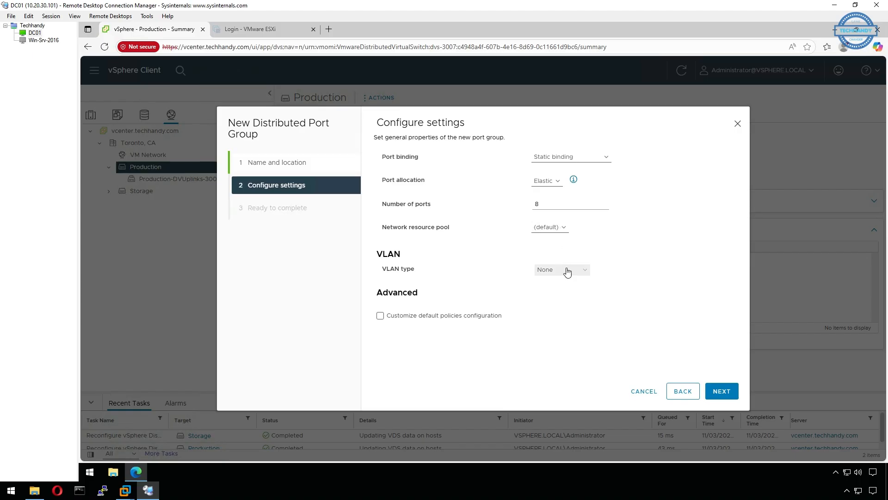
click(721, 390)
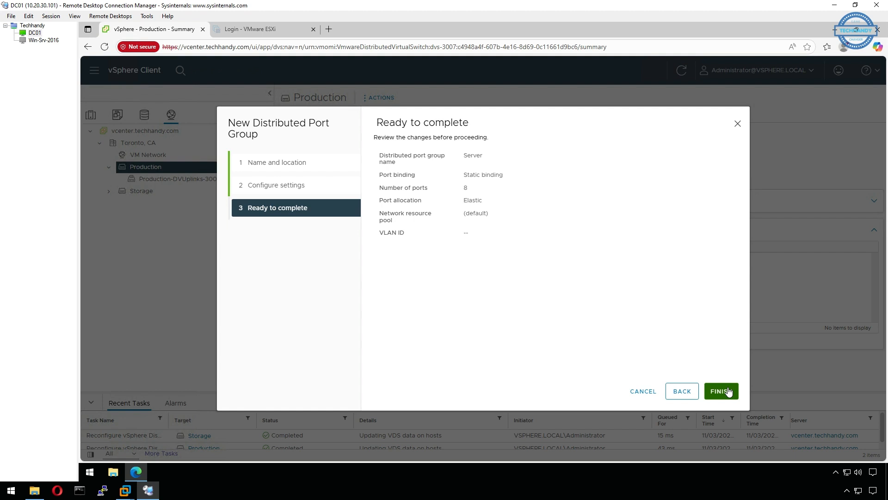
click(728, 391)
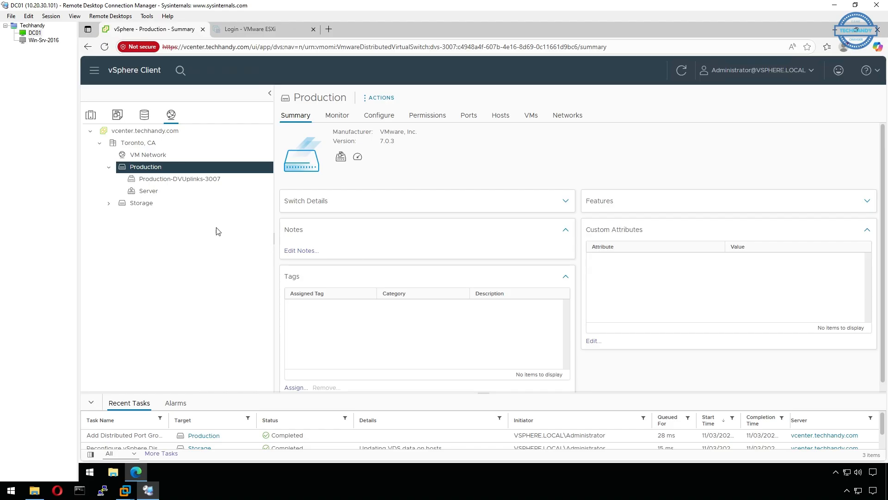
Step: Examine the networks available to Network adapter 1 of the Win-Srv-2016 virtual machine, and close its settings without changes
click(91, 115)
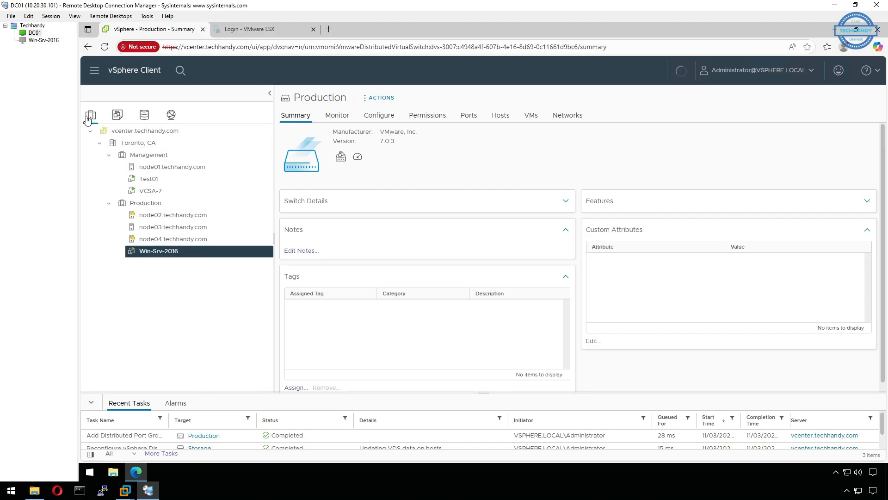
right_click(242, 255)
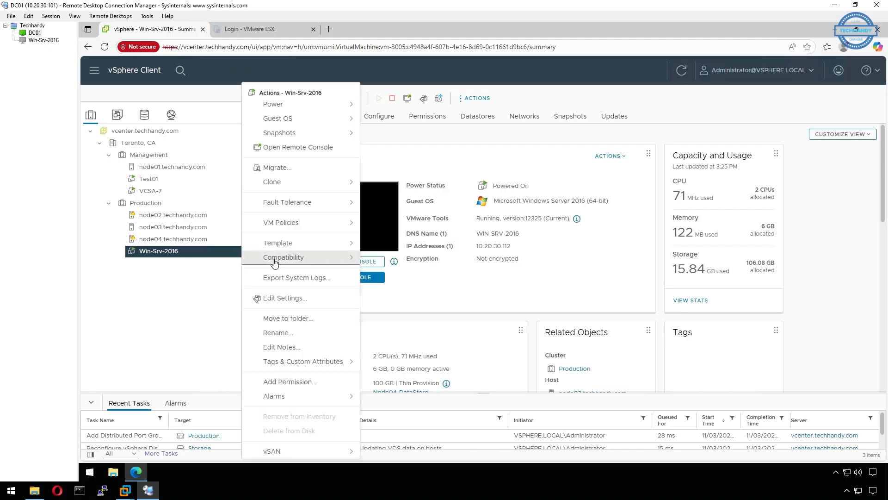
click(305, 297)
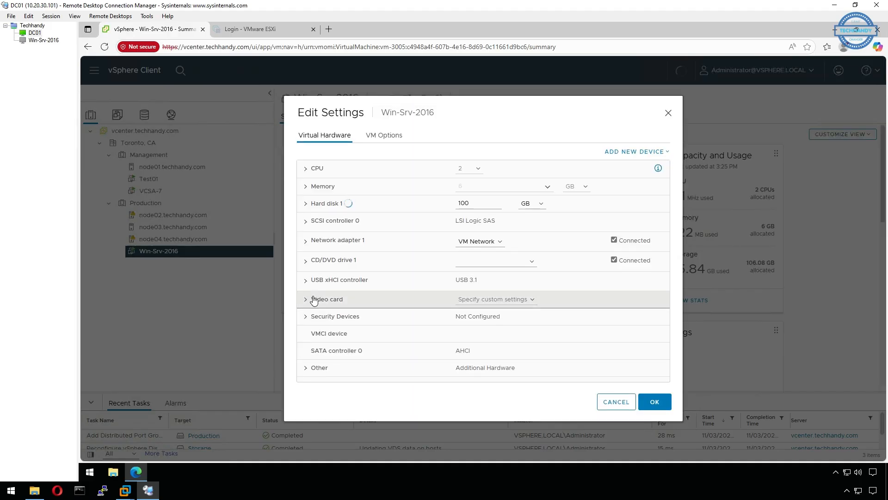
click(491, 242)
click(479, 265)
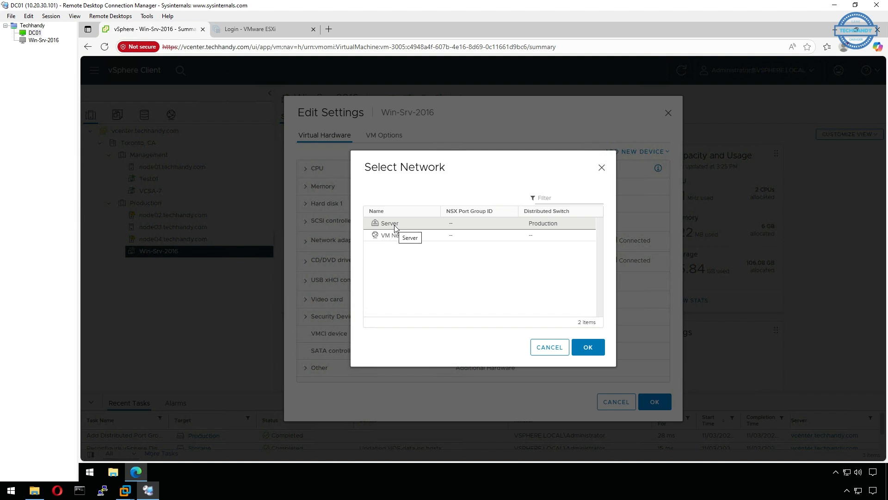
click(555, 350)
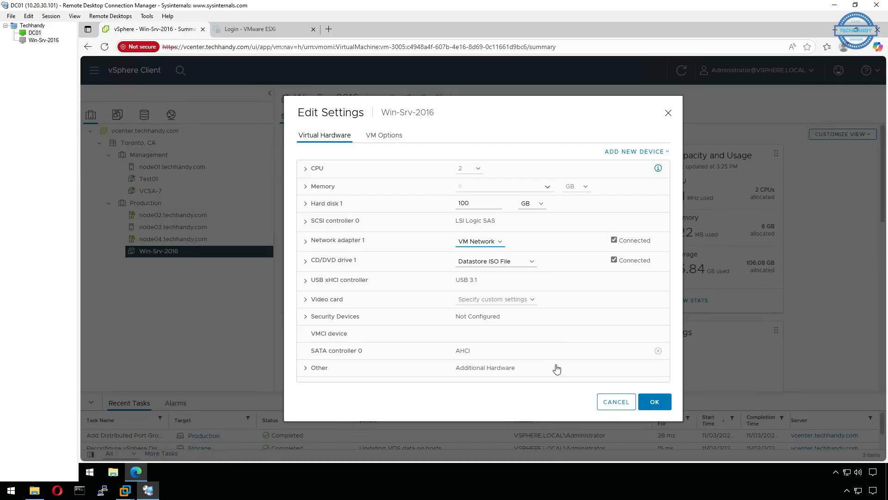
click(615, 402)
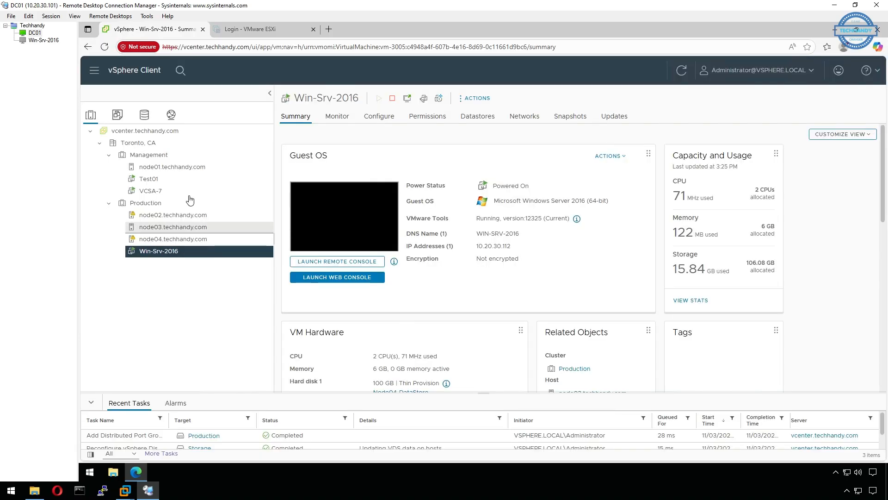
Step: Open the summary of the Server port group under the Production distributed switch
click(171, 116)
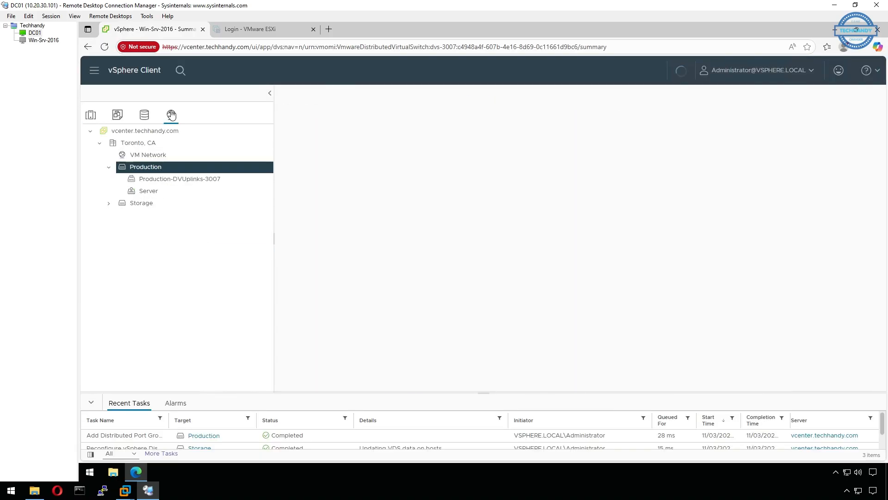
click(178, 191)
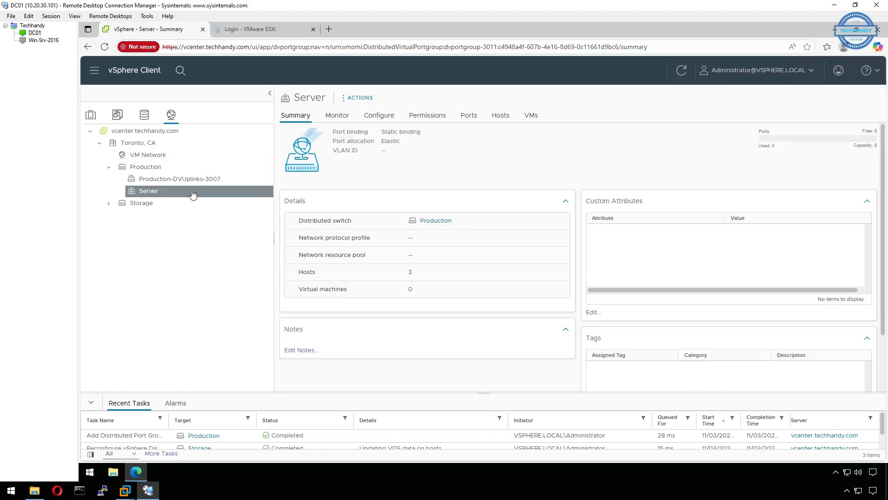
right_click(193, 193)
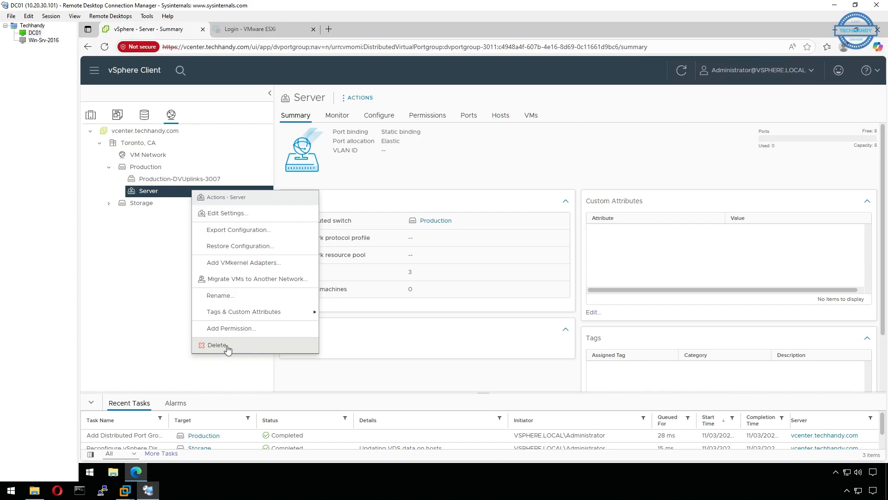
click(248, 371)
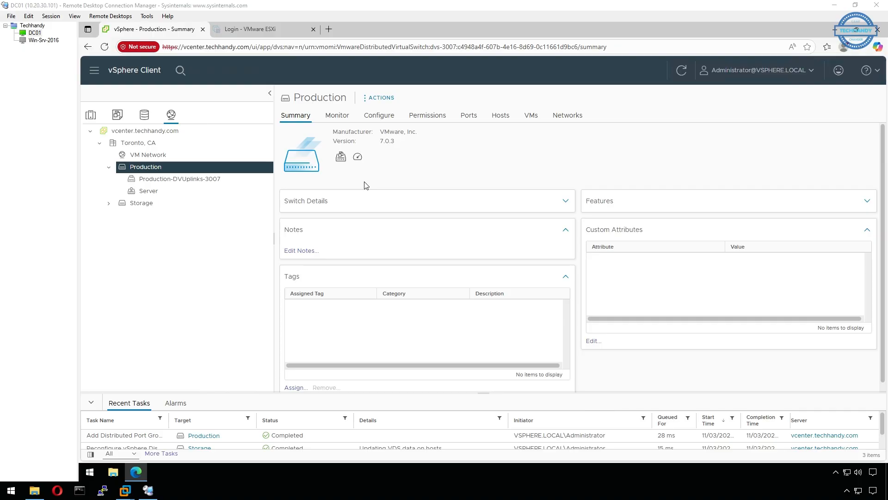
Step: Examine the port list and the configured number of ports of the Production-DVUplinks-3007 uplink group
click(222, 180)
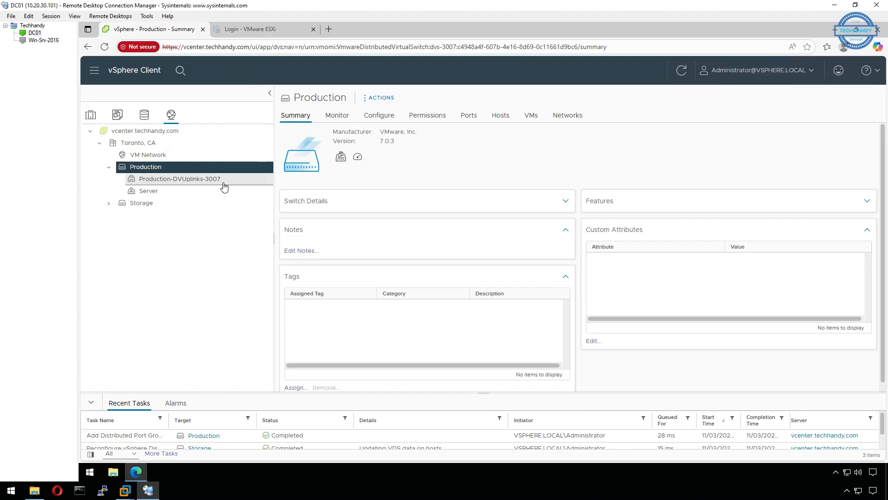
click(470, 119)
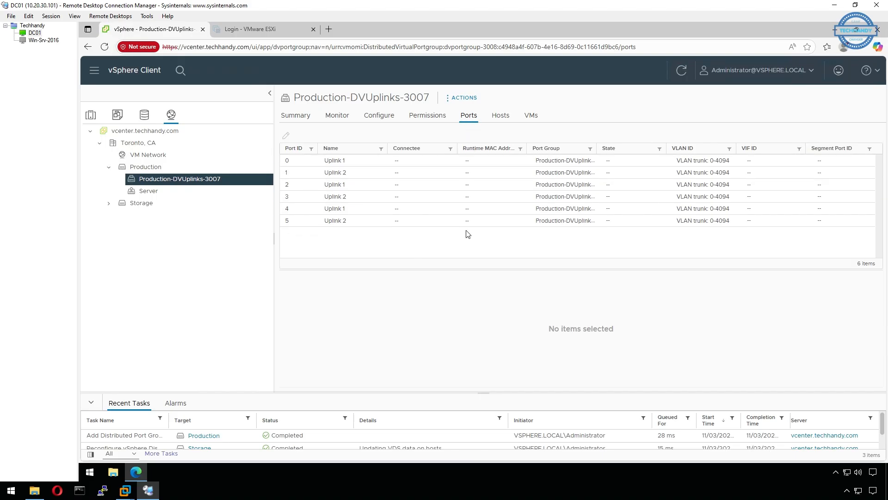
drag(597, 148, 618, 150)
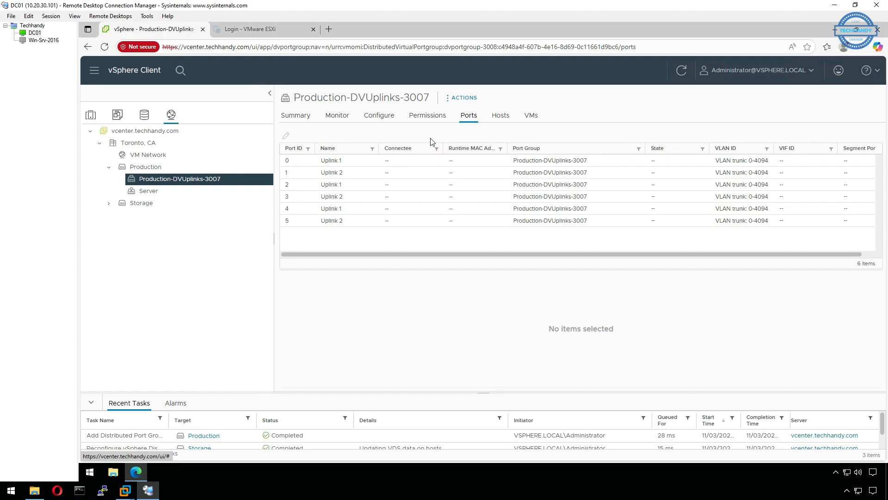
click(386, 122)
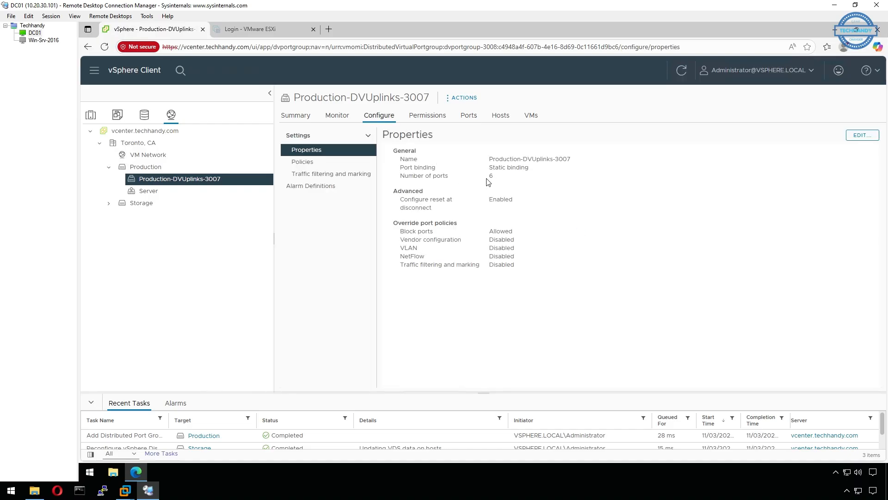
drag(497, 179, 401, 175)
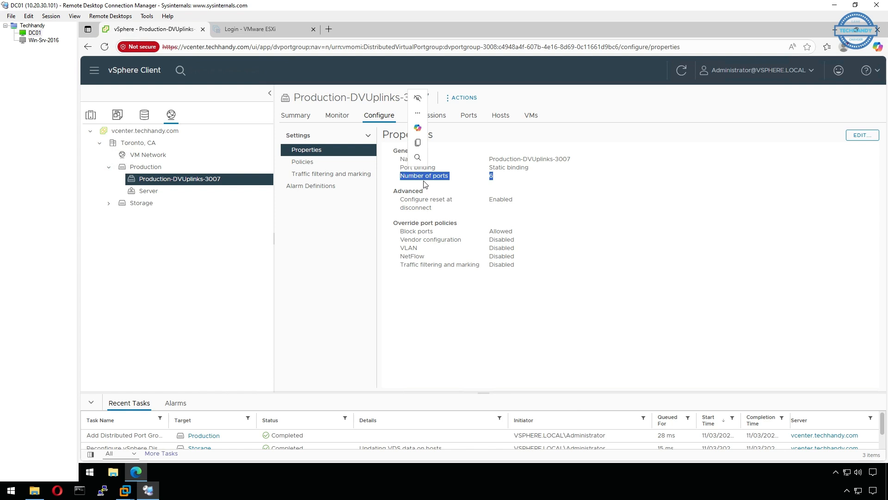
Step: Start managing host networking on the Production distributed switch for member hosts node02, node03 and node04
click(192, 167)
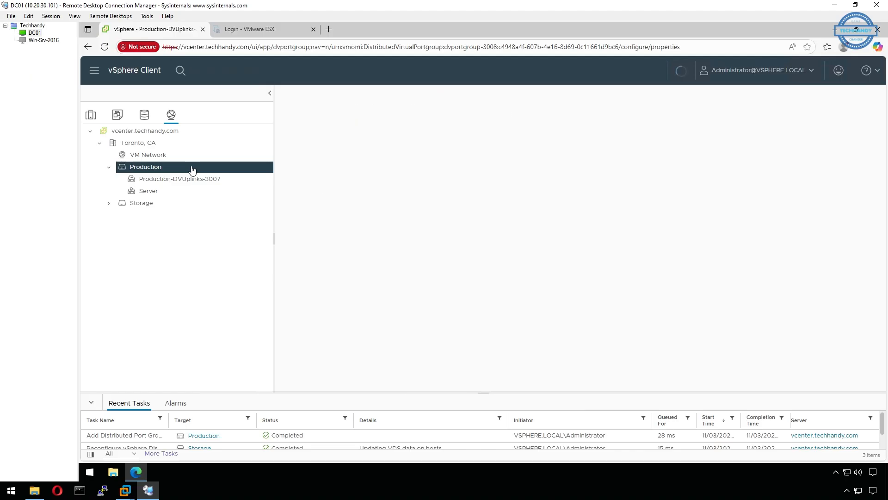
right_click(221, 170)
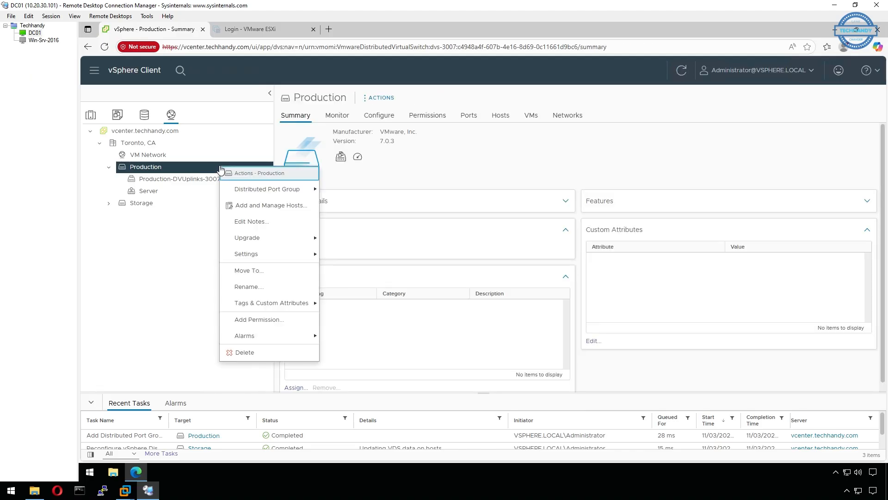
click(287, 205)
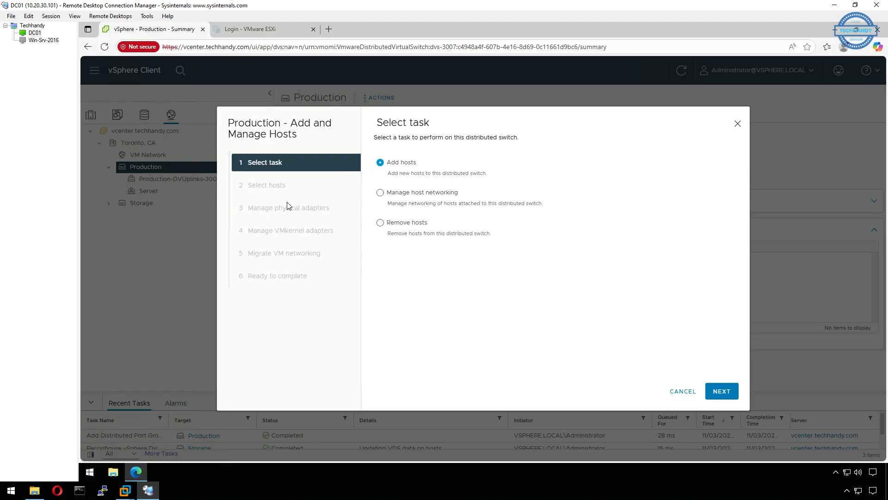
click(434, 196)
click(722, 391)
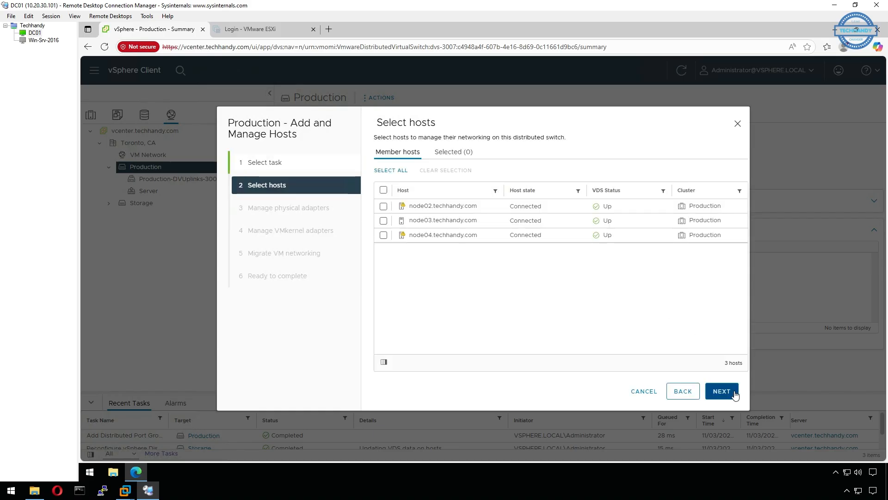
click(383, 191)
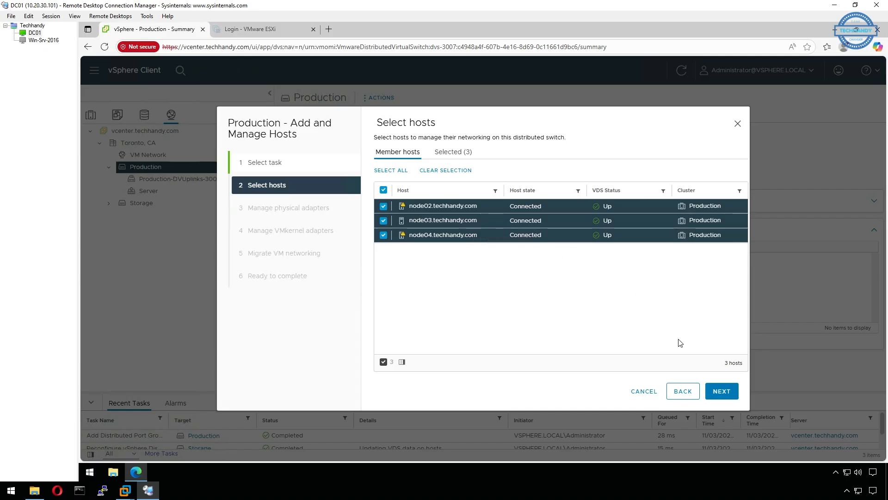
click(722, 390)
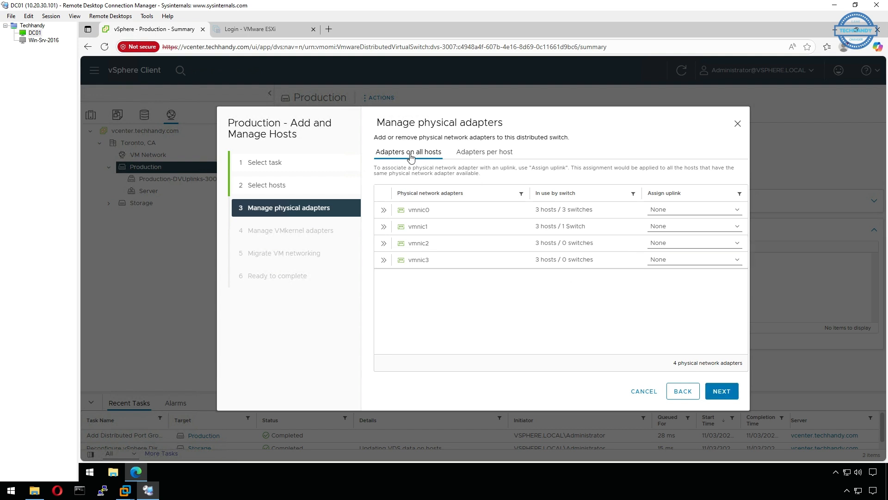
Step: Assign physical adapter vmnic1 to Uplink 1 on all hosts, and check which switch each related host uses it for
click(384, 226)
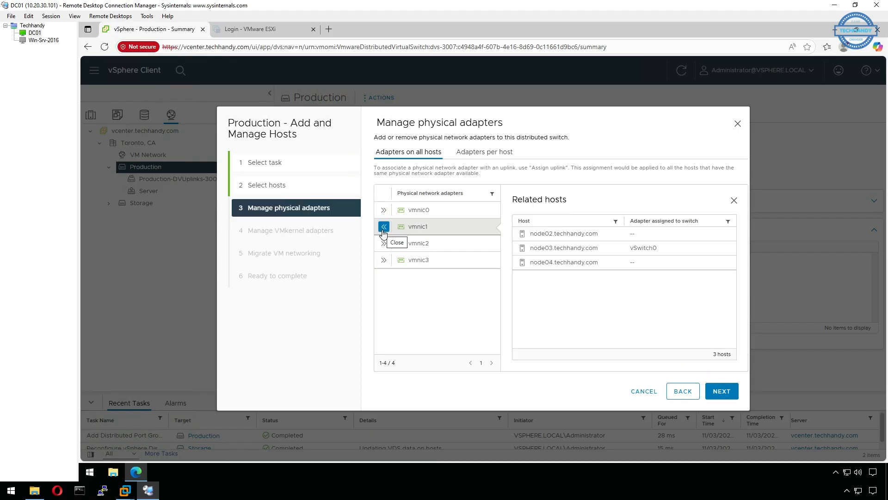
click(383, 228)
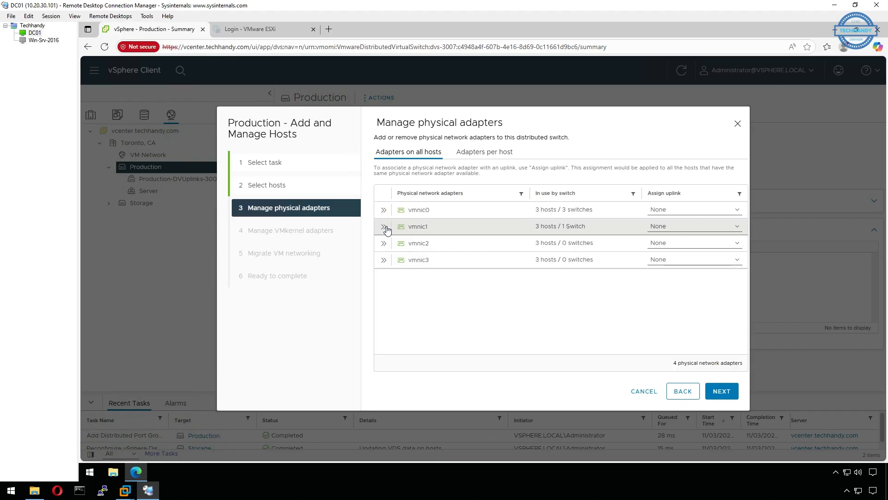
click(737, 230)
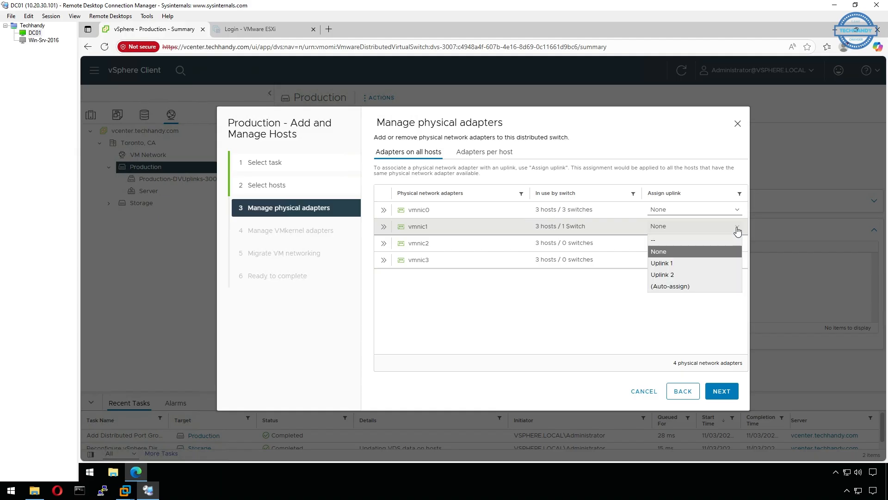
click(722, 266)
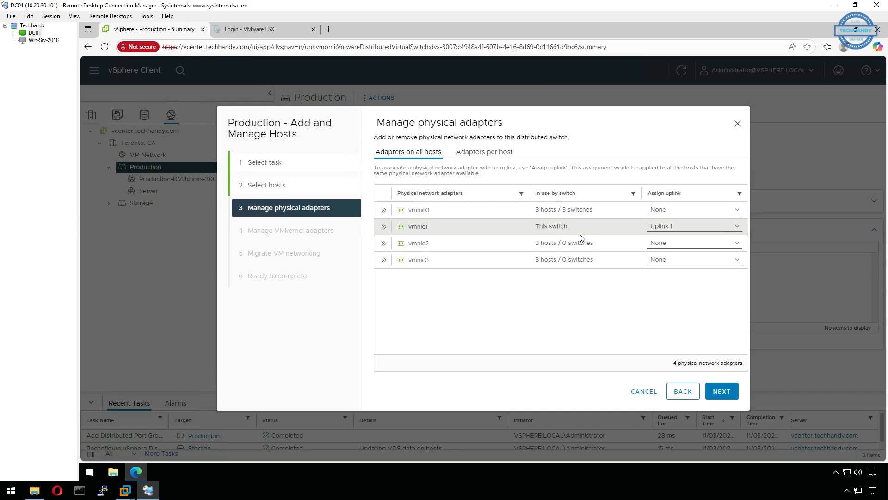
click(383, 227)
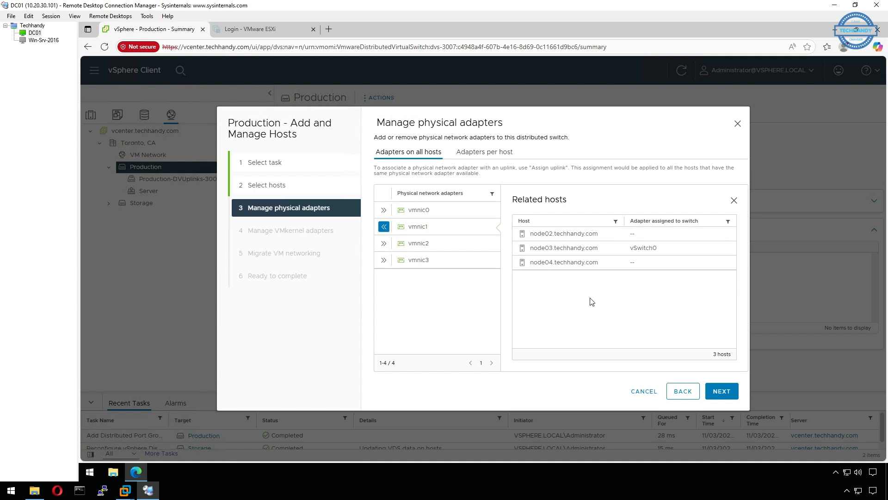
click(724, 392)
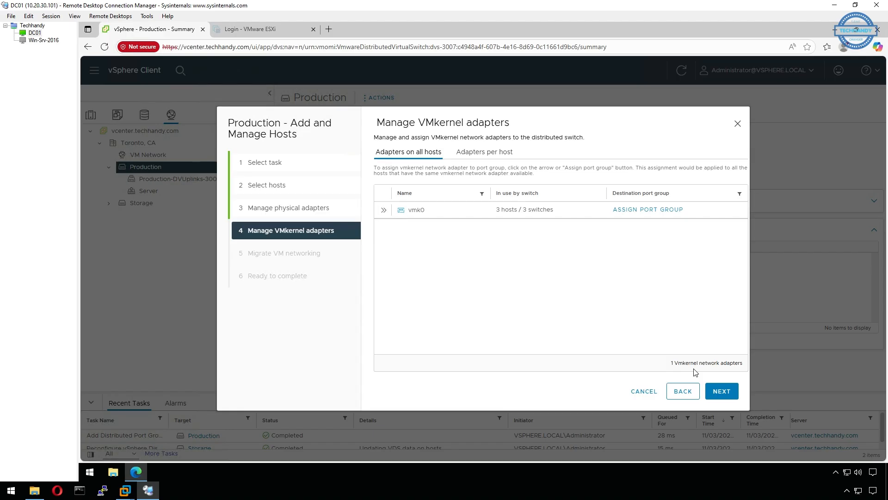
Step: Finish the host networking update on the Production switch without reassigning vmk0 or migrating VM networking
click(383, 210)
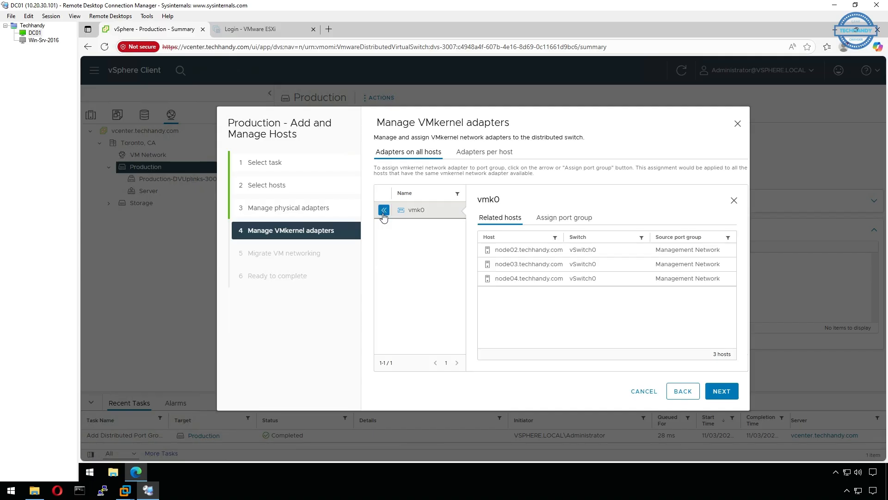
click(722, 391)
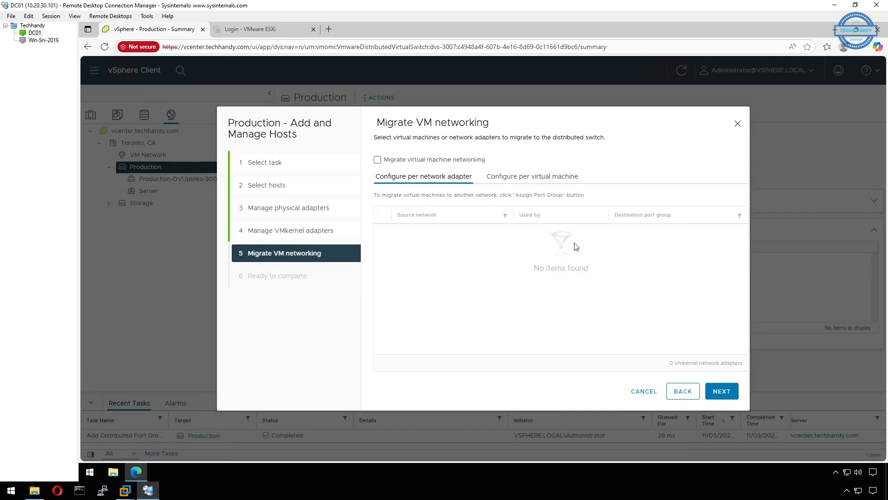
click(550, 181)
click(423, 177)
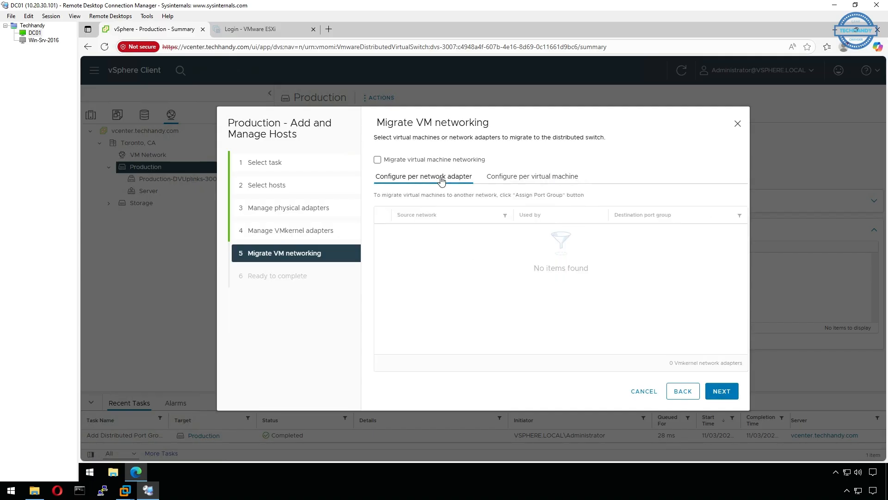
click(728, 393)
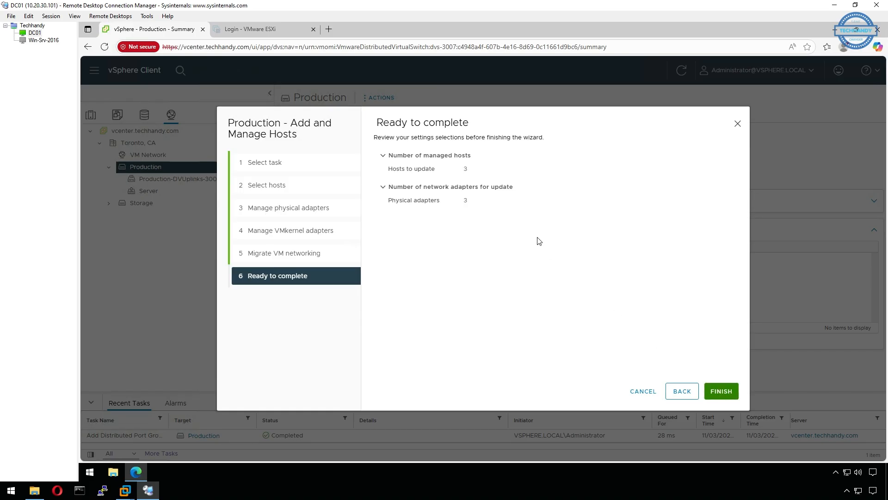
click(717, 391)
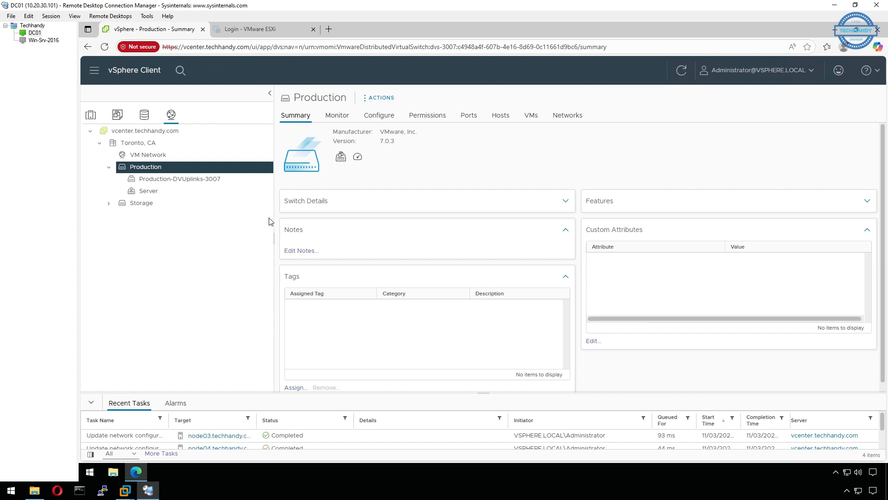
Step: Check the connected hosts and link state of the ports in the Production-DVUplinks-3007 uplink group
click(185, 180)
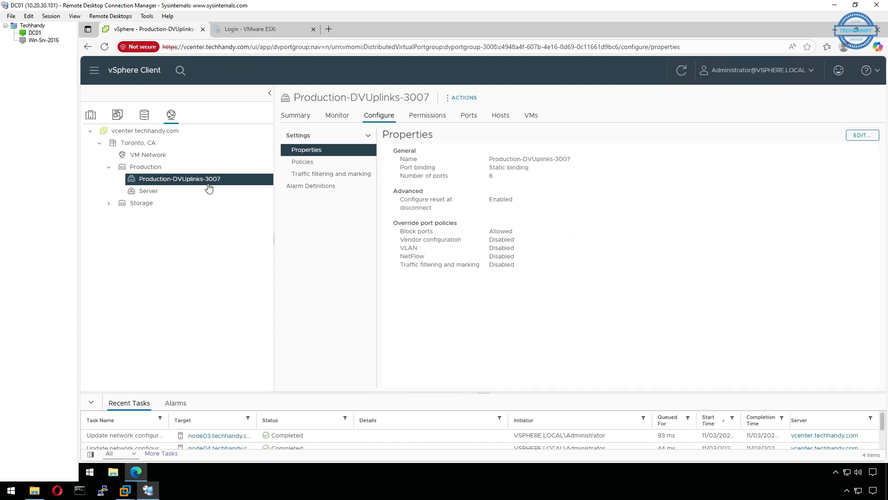
click(471, 120)
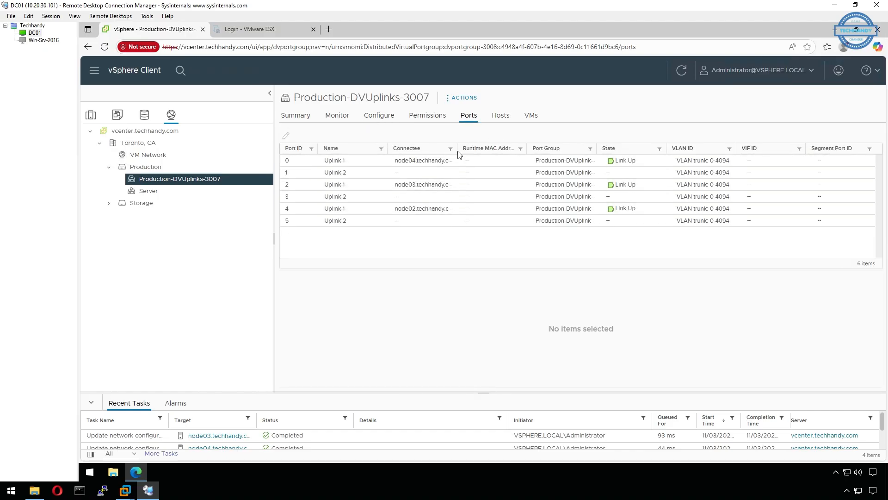
drag(457, 148, 486, 149)
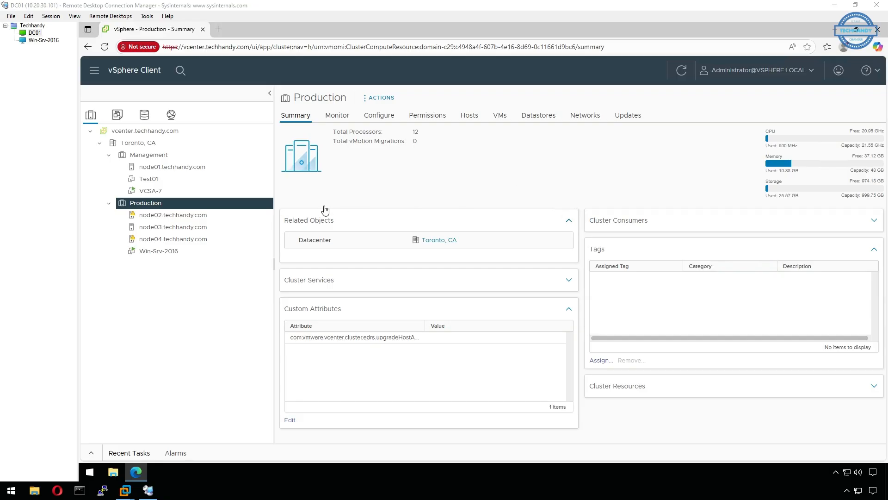
Step: Open the Production distributed switch's settings for editing and examine the Network I/O Control options
click(171, 115)
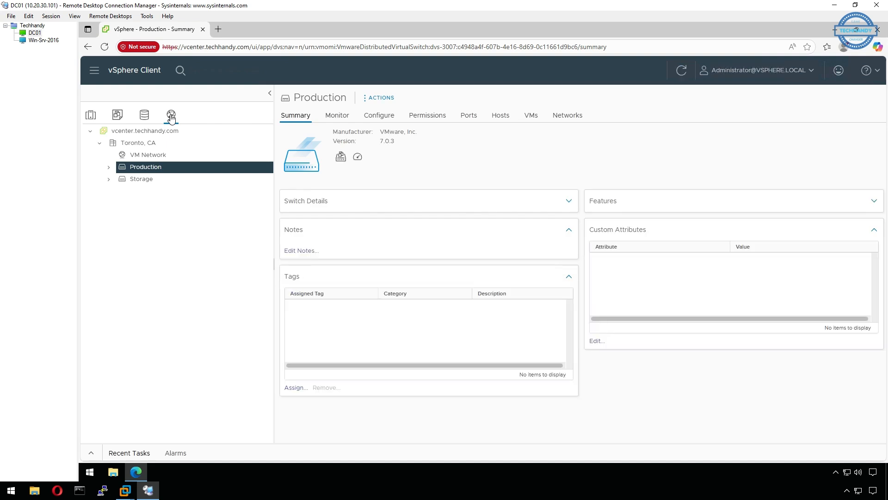
right_click(220, 171)
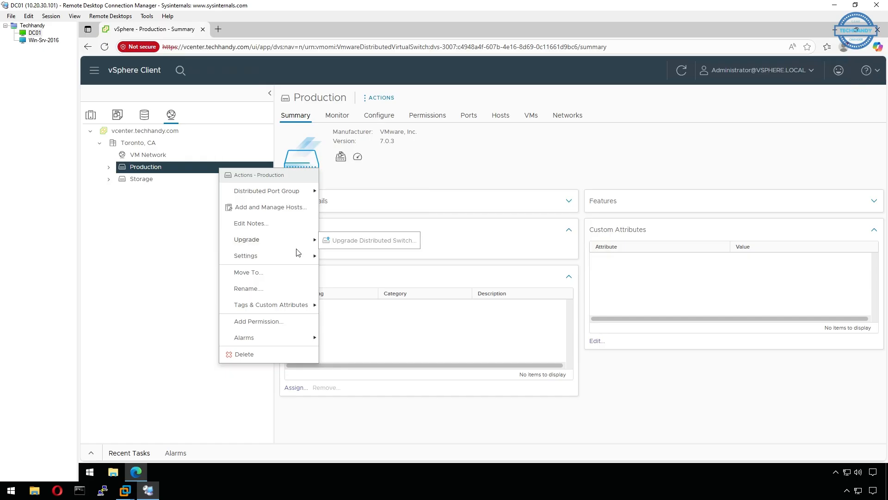
mouse_move(300, 257)
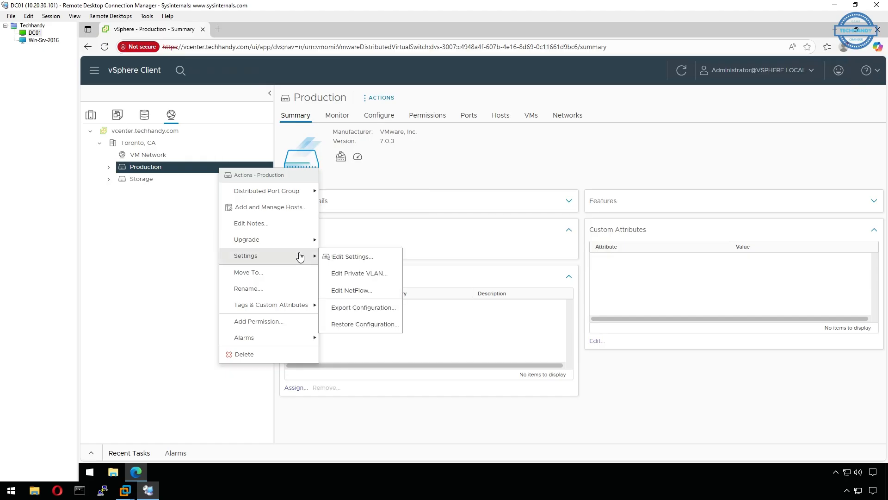
click(339, 258)
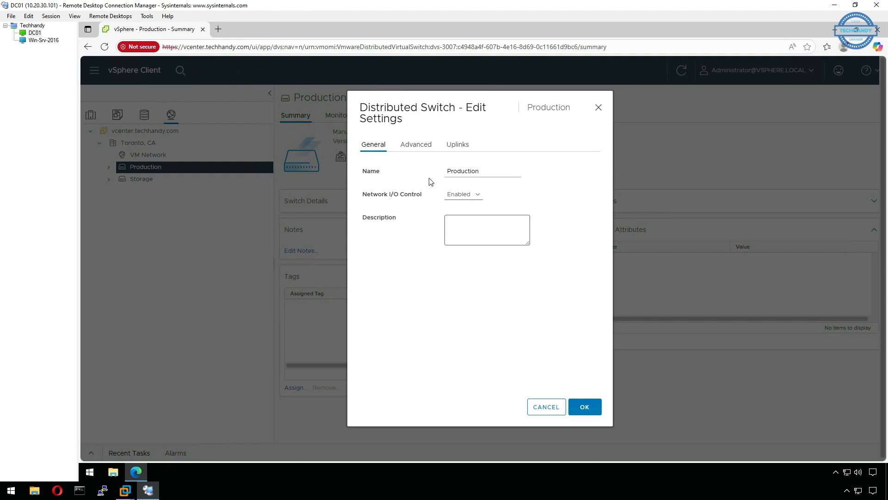
click(478, 194)
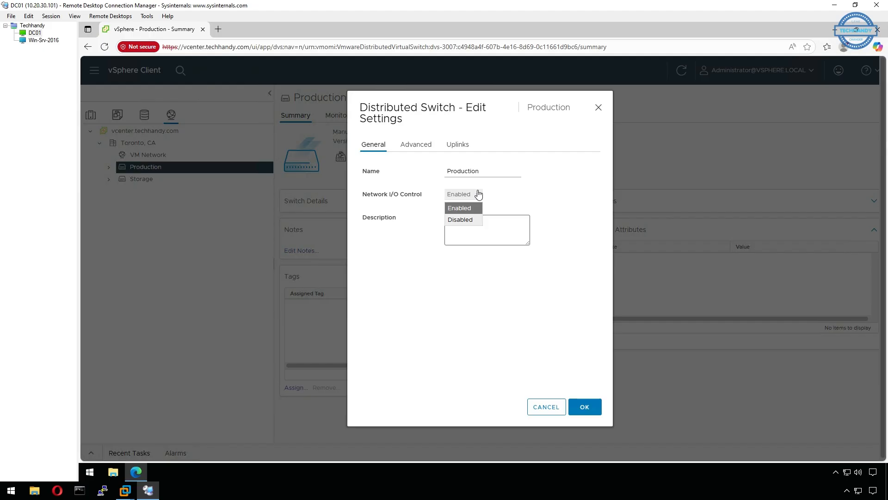
click(478, 194)
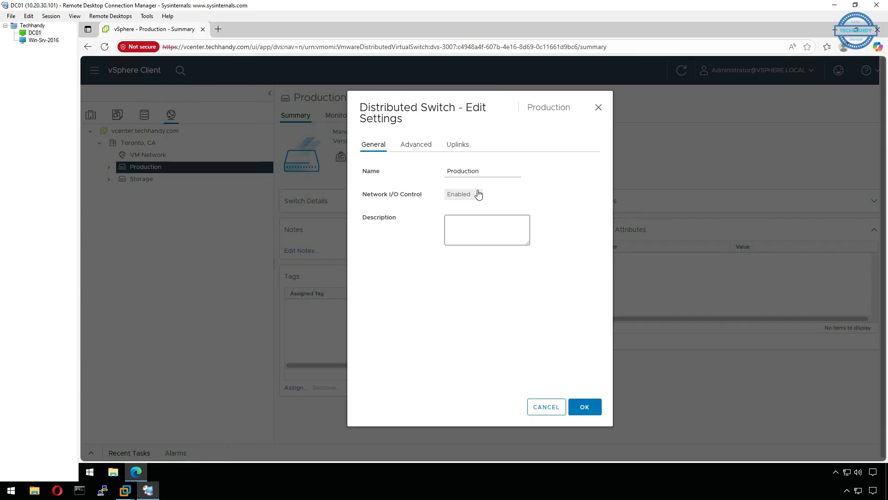
Step: Examine the Production switch's advanced settings, including the multicast filtering mode and discovery protocol type options
click(425, 150)
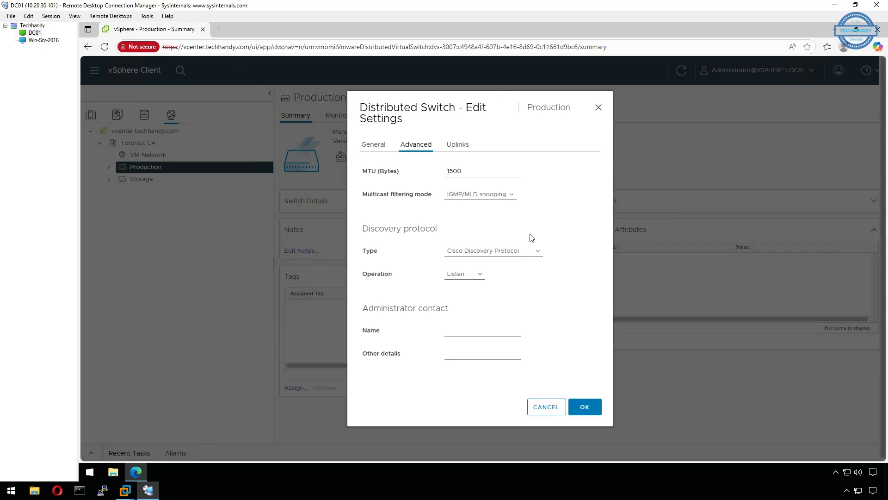
click(508, 198)
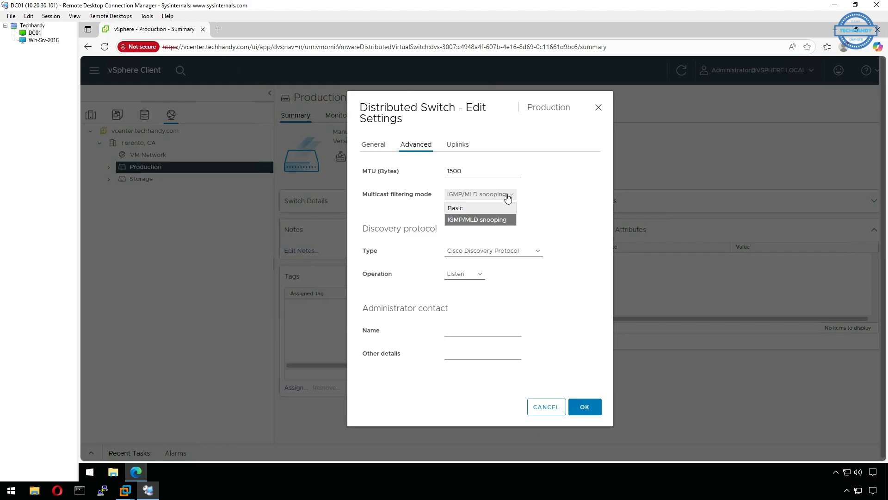
click(508, 198)
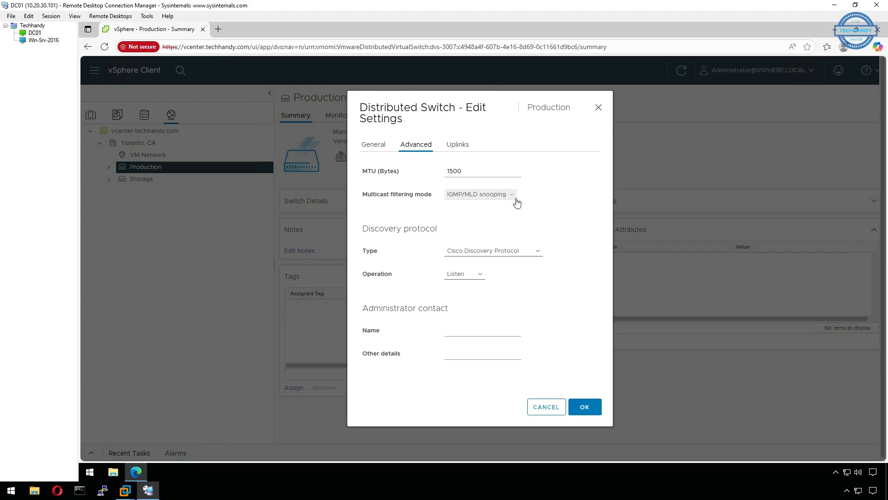
click(541, 255)
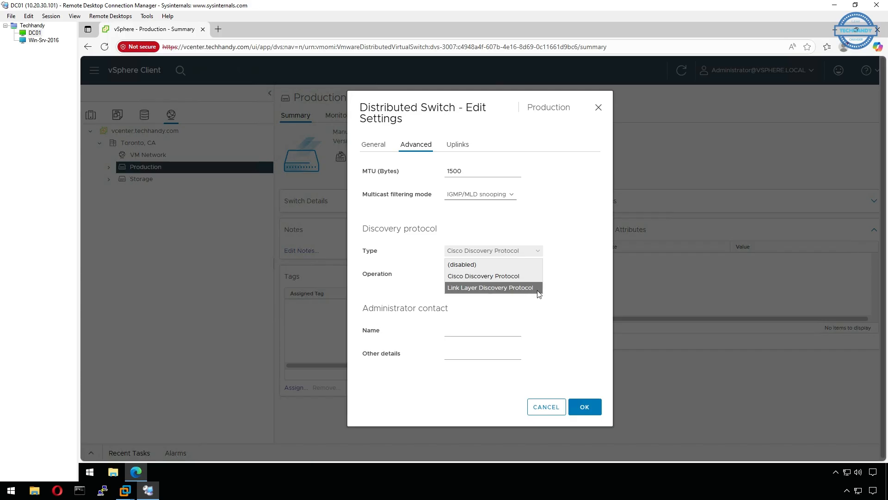
click(564, 287)
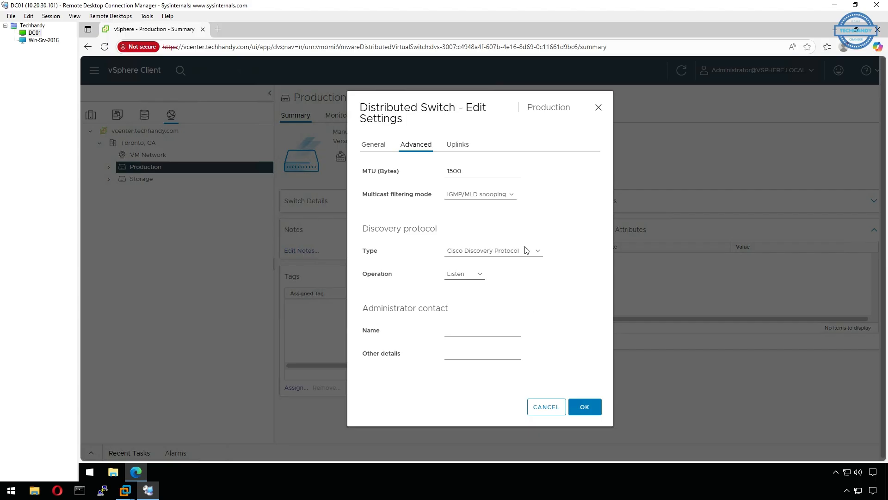
Step: Try adding a third uplink to the Production switch, remove it, and discard the settings edit
click(462, 149)
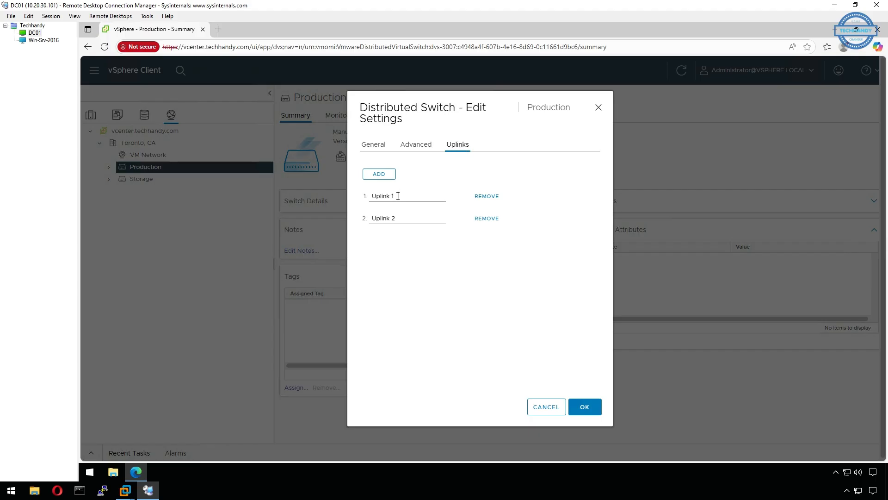
click(379, 178)
click(491, 241)
click(552, 407)
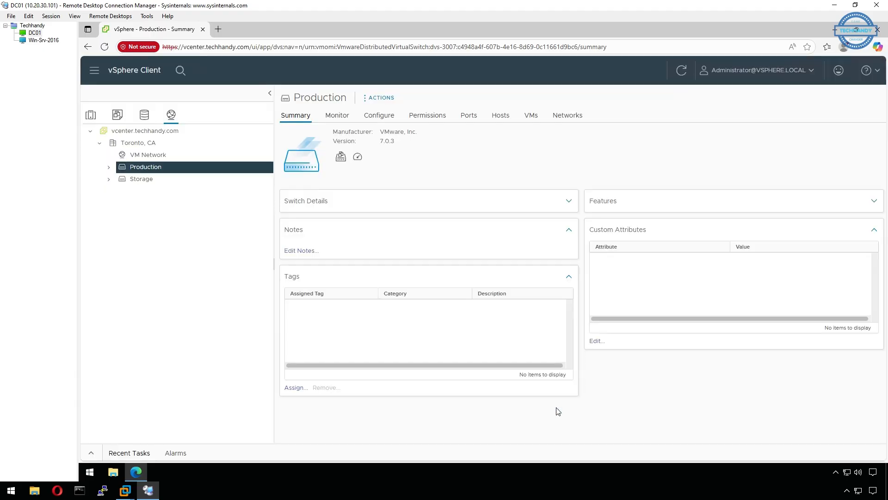
Step: Inspect the NIC adapters attached to Uplink 1 in the Production switch's topology diagram
click(388, 119)
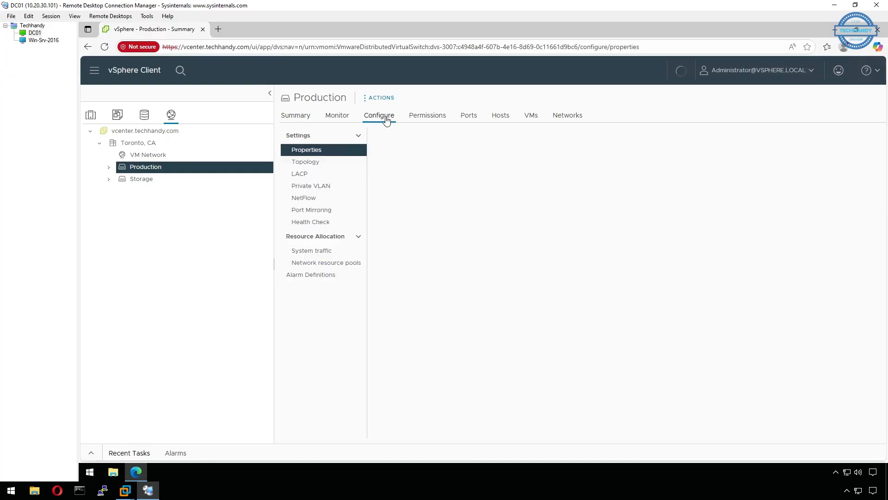
click(342, 162)
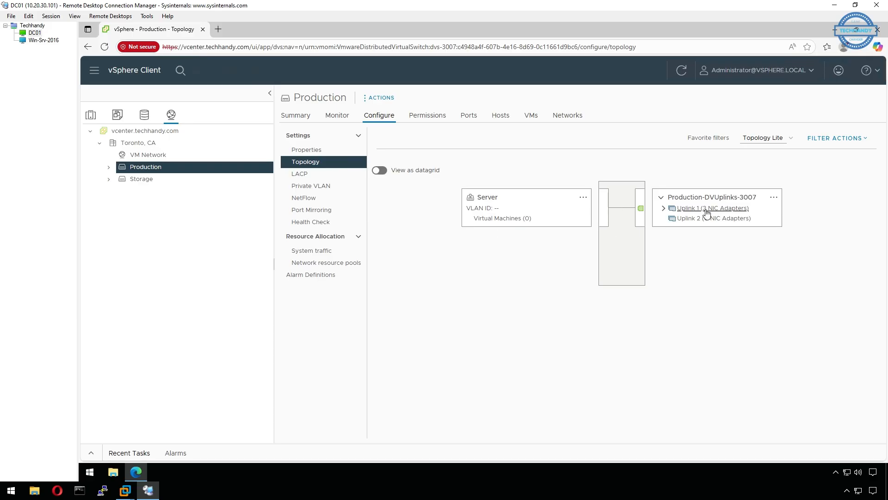
click(664, 208)
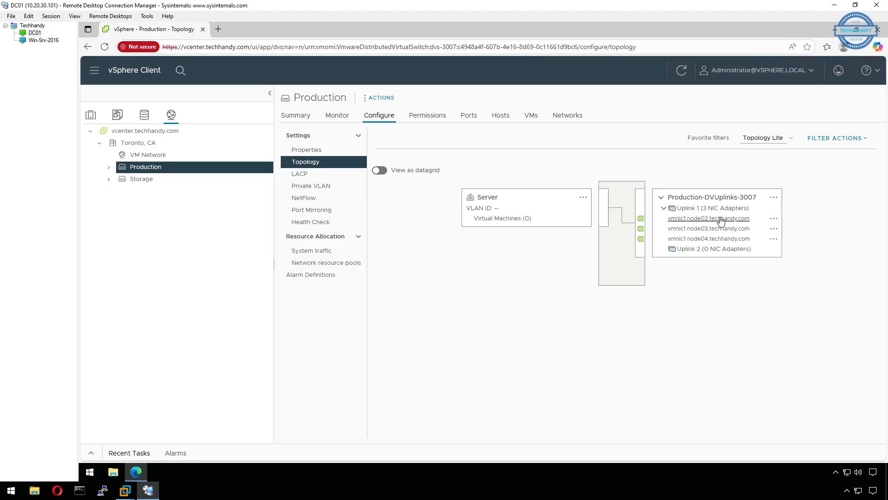
click(664, 208)
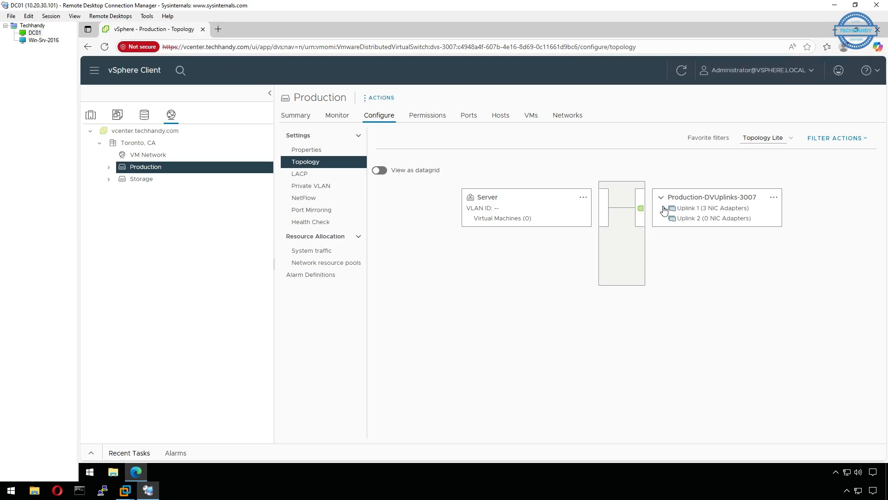
Step: View the topology as a datagrid and check the adapters of Server and Production-DVUplinks-3007, then restore the diagram view
click(380, 170)
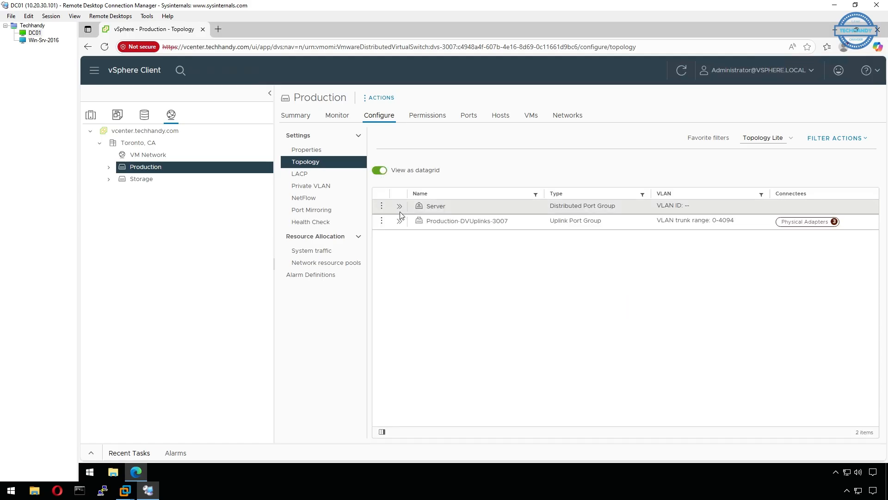
click(400, 206)
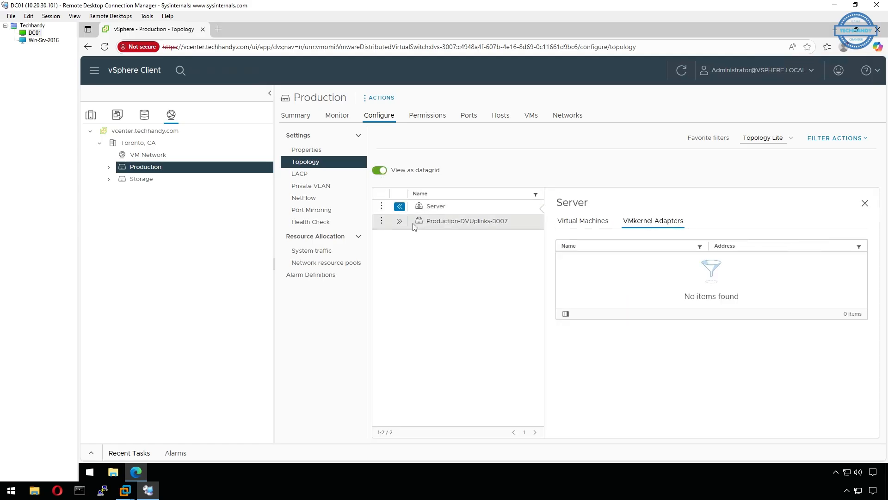
click(401, 222)
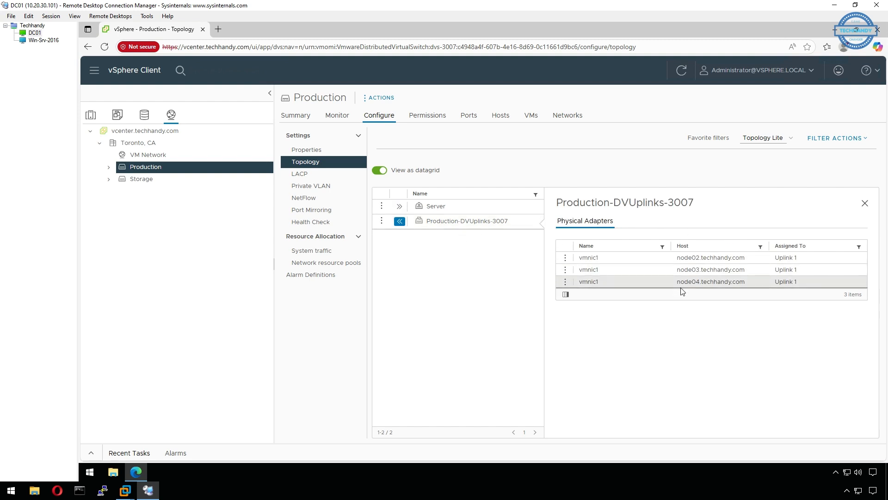
click(380, 174)
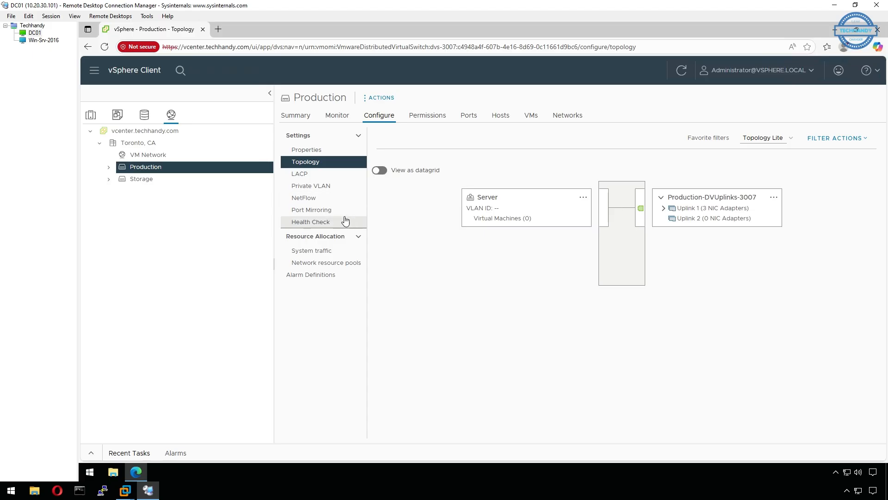
Step: Open the Server port group's properties for editing and examine the port binding options
click(109, 167)
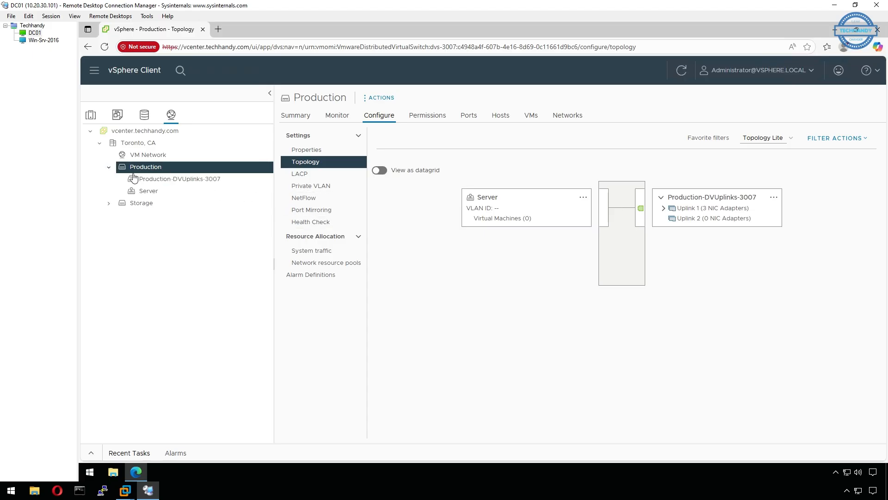
click(173, 193)
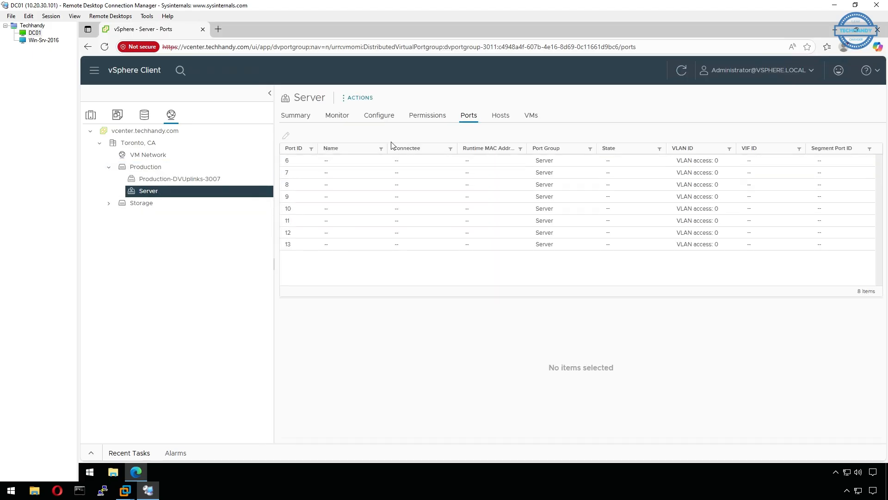
click(384, 117)
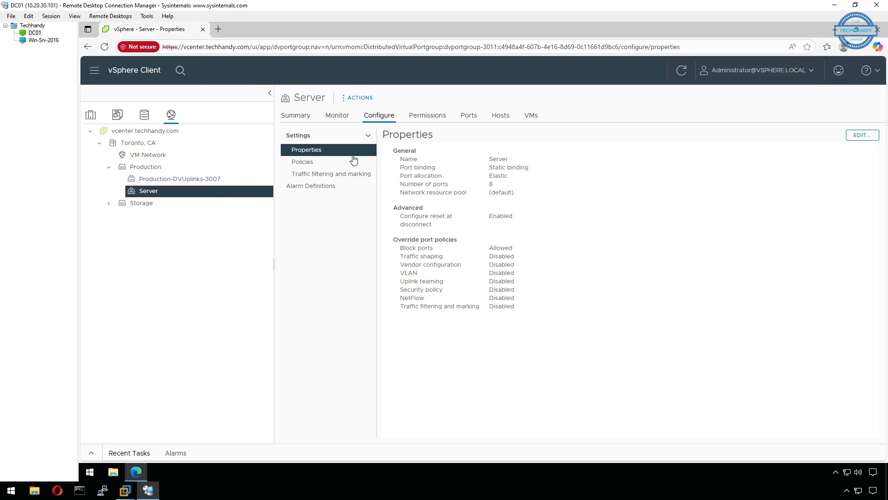
click(858, 136)
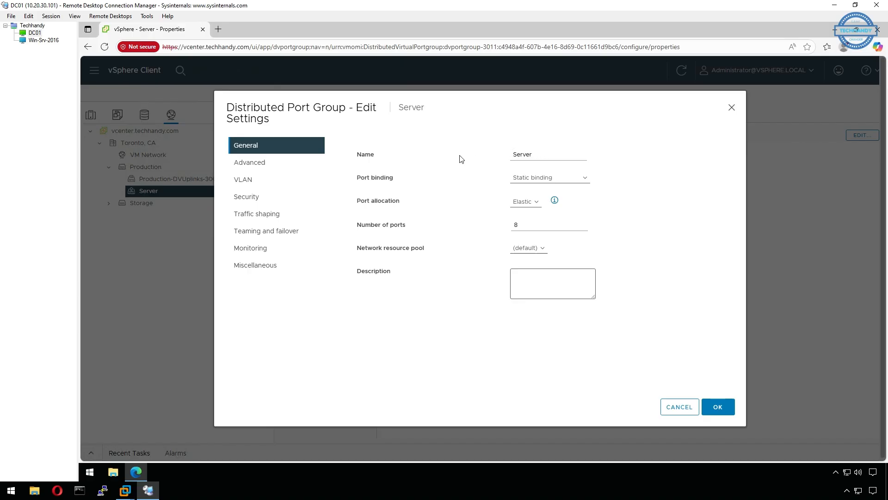
click(582, 184)
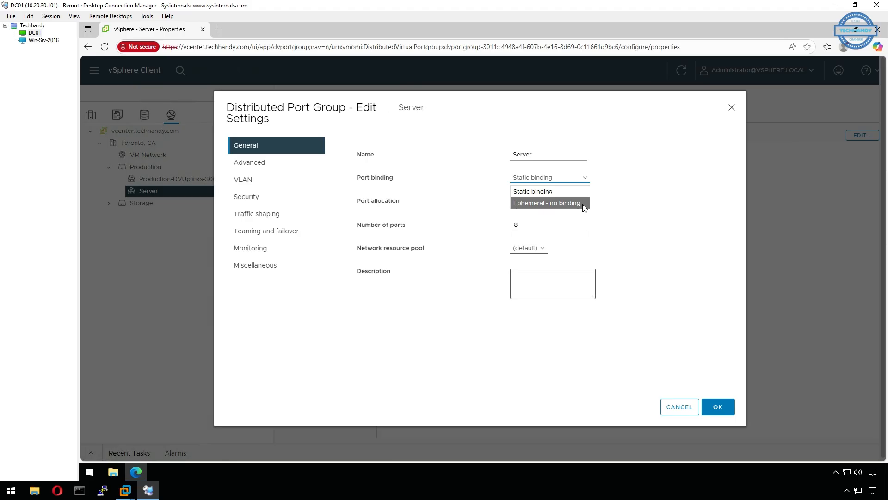
click(632, 212)
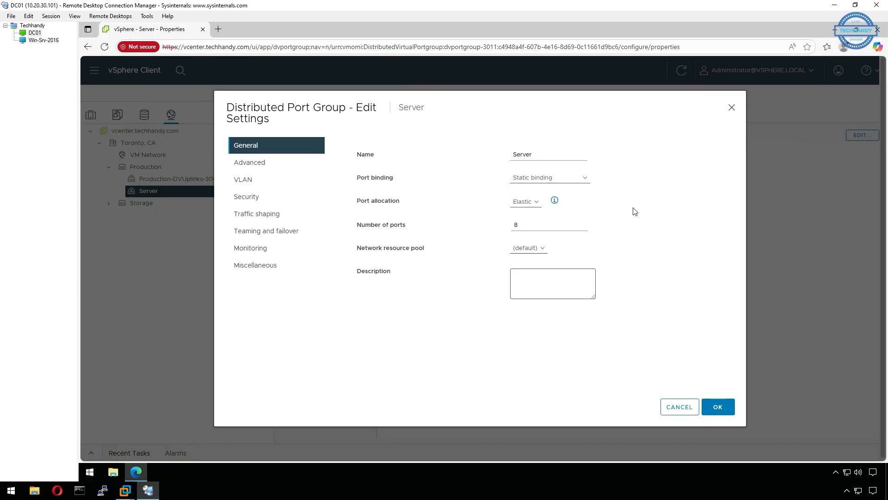
Step: Try Fixed port allocation on the Server port group, return it to Elastic, and check the network resource pool options
click(536, 206)
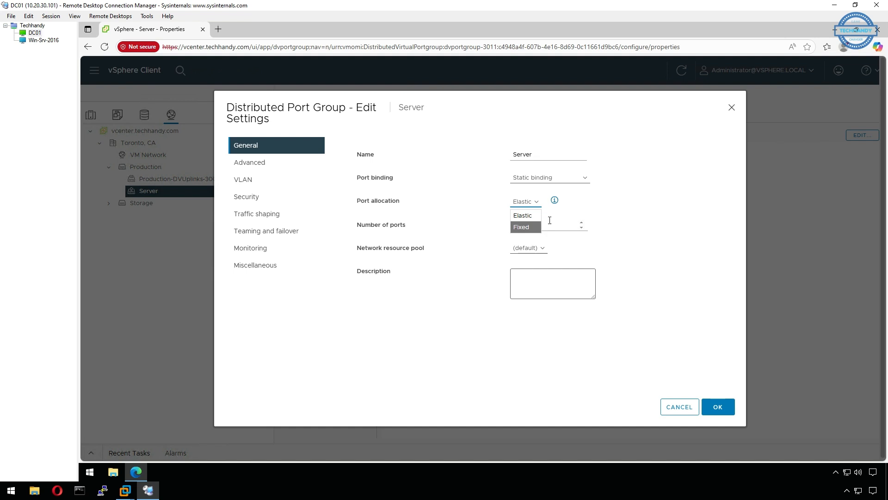
click(584, 207)
click(554, 203)
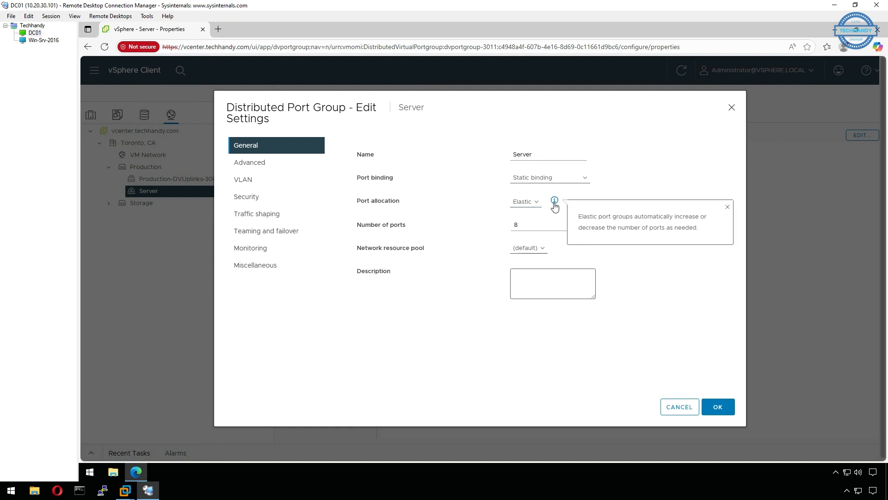
click(525, 201)
click(527, 227)
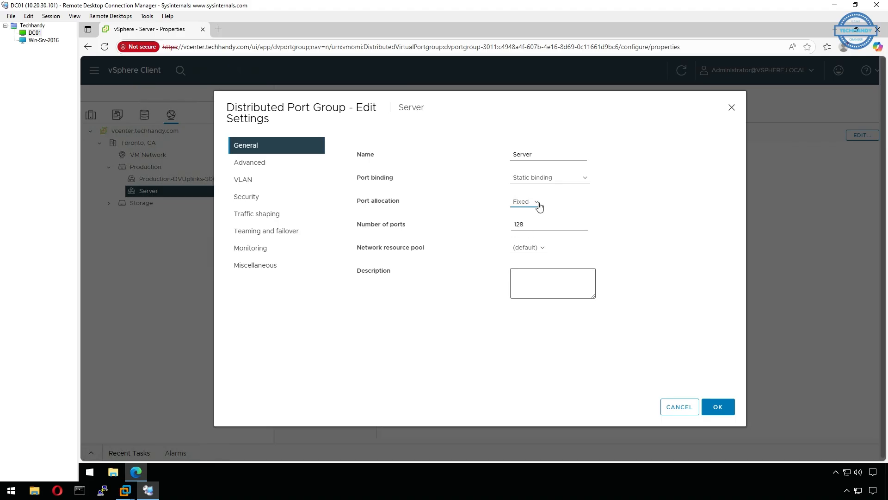
click(536, 202)
click(525, 215)
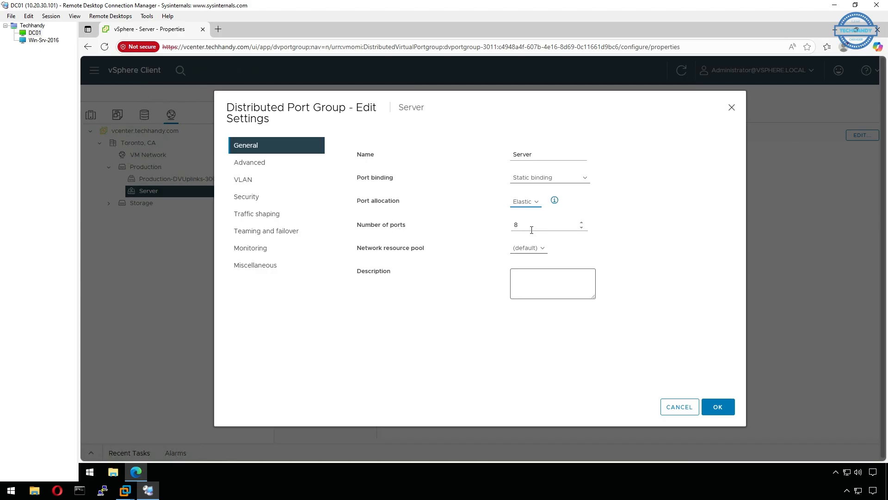
click(541, 255)
click(537, 261)
Step: Examine the Server port group's reset-at-disconnect setting, override port policies and VLAN type options
click(275, 165)
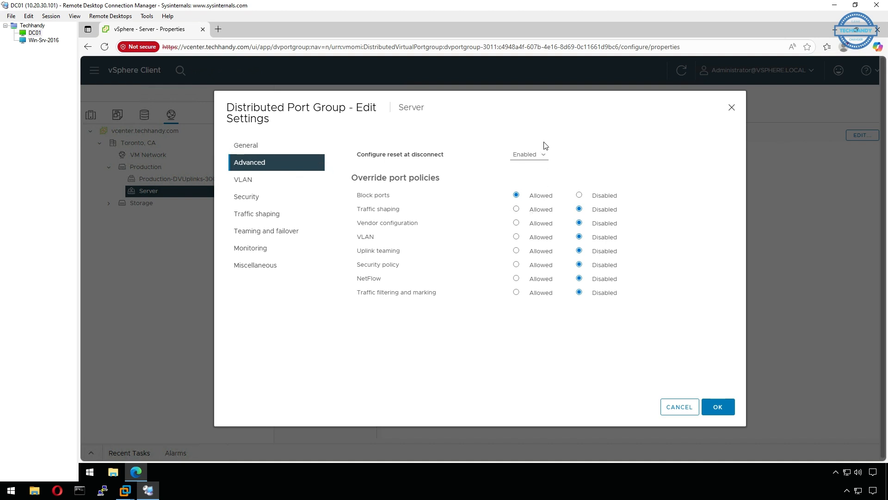
click(546, 158)
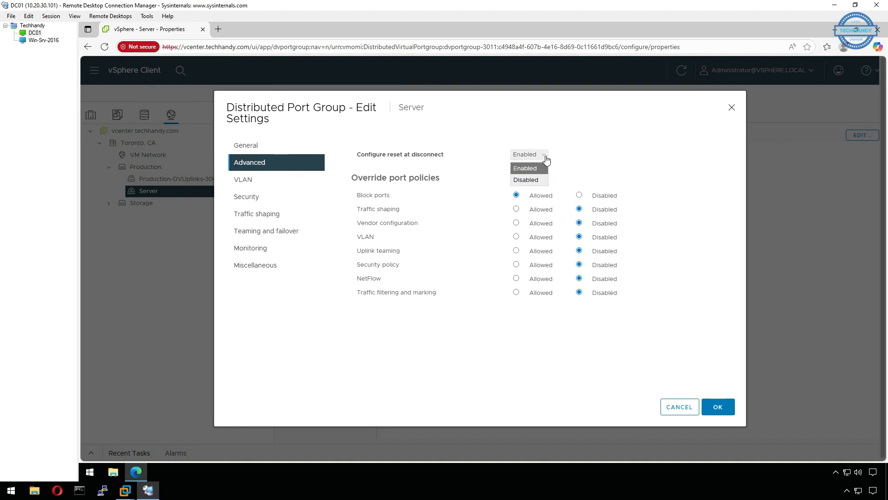
click(546, 157)
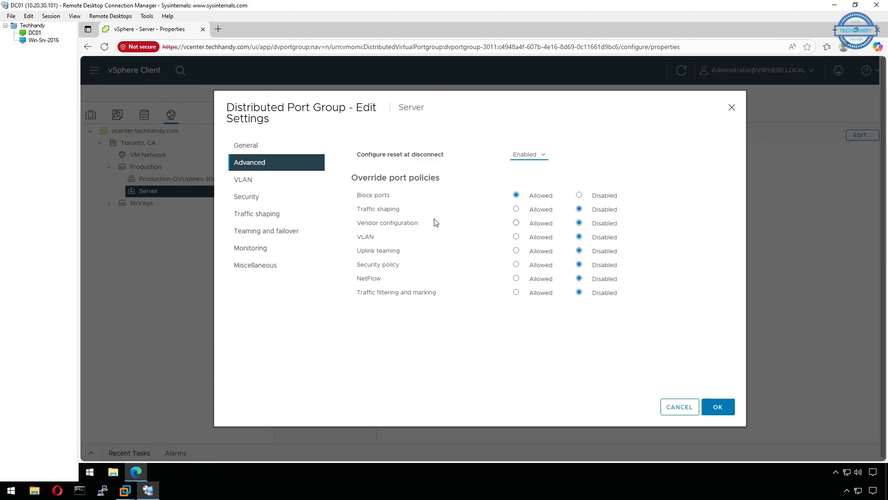
click(289, 187)
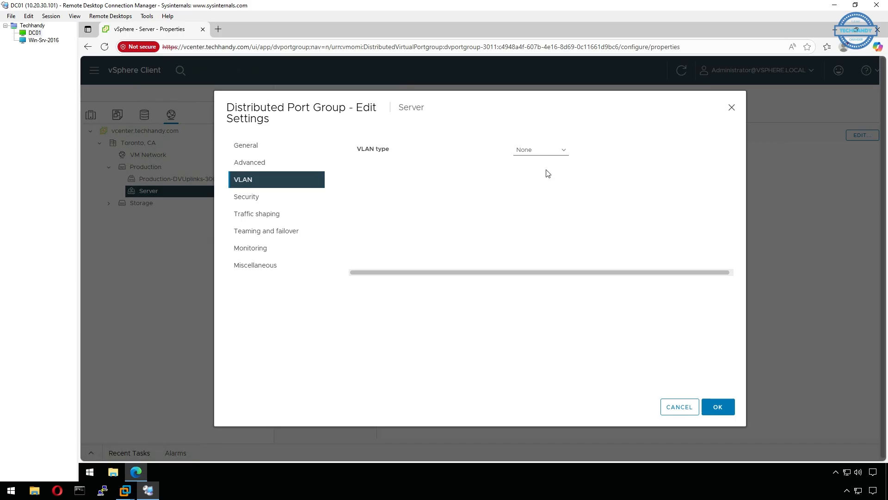
click(548, 151)
click(651, 197)
Step: Review the Server port group's security, traffic shaping, teaming and failover, monitoring and miscellaneous settings, and close them without saving
click(312, 206)
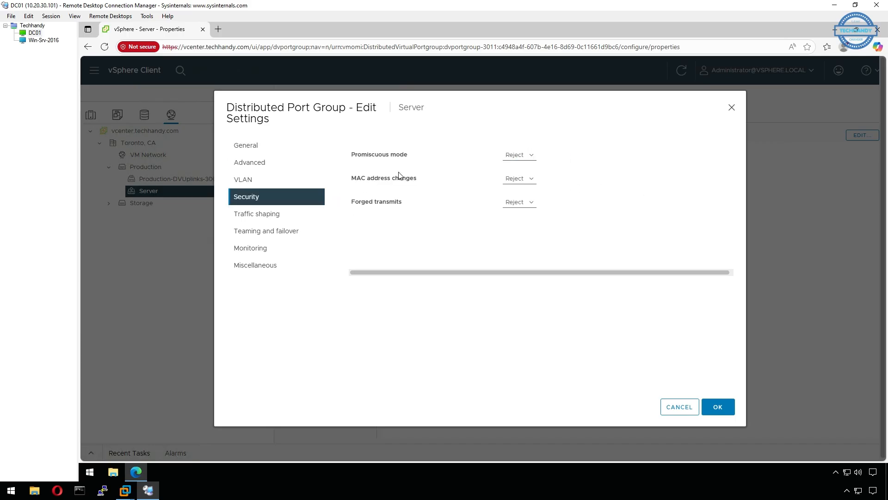
click(316, 216)
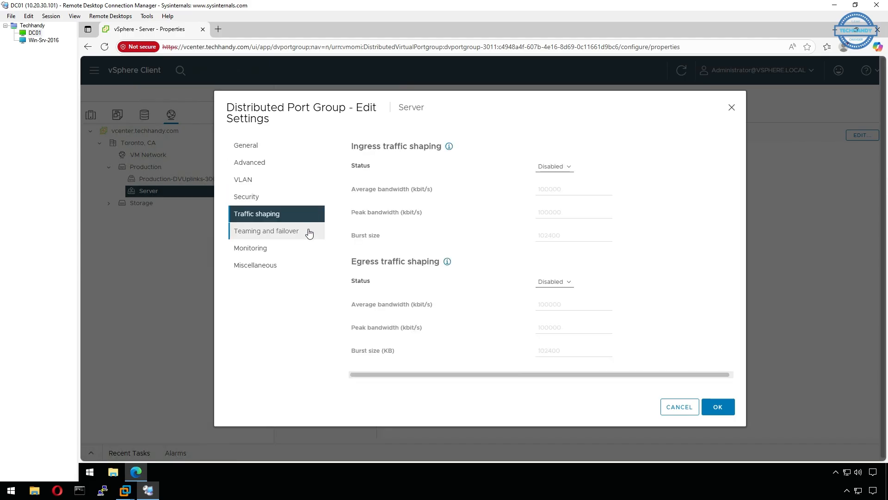
click(309, 231)
click(303, 252)
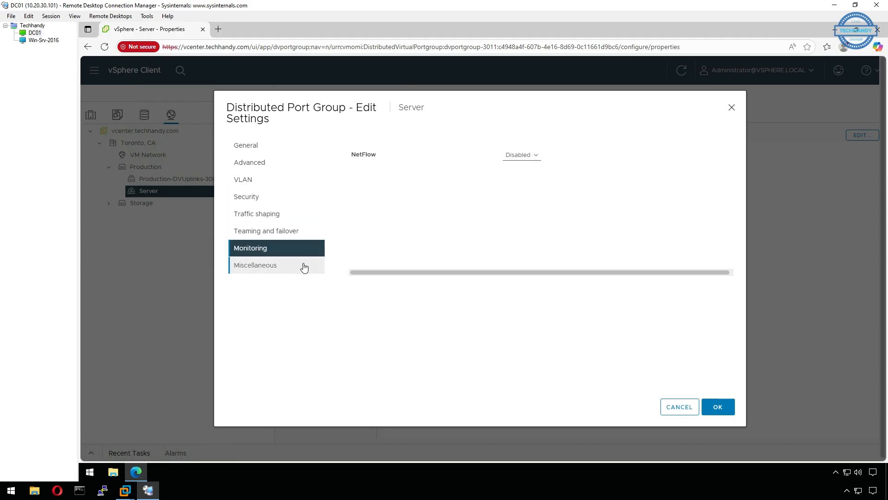
click(303, 265)
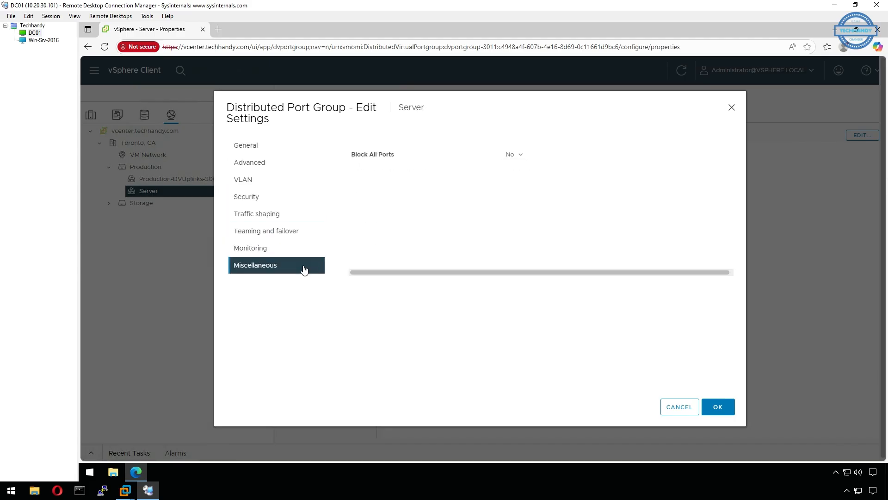
click(676, 409)
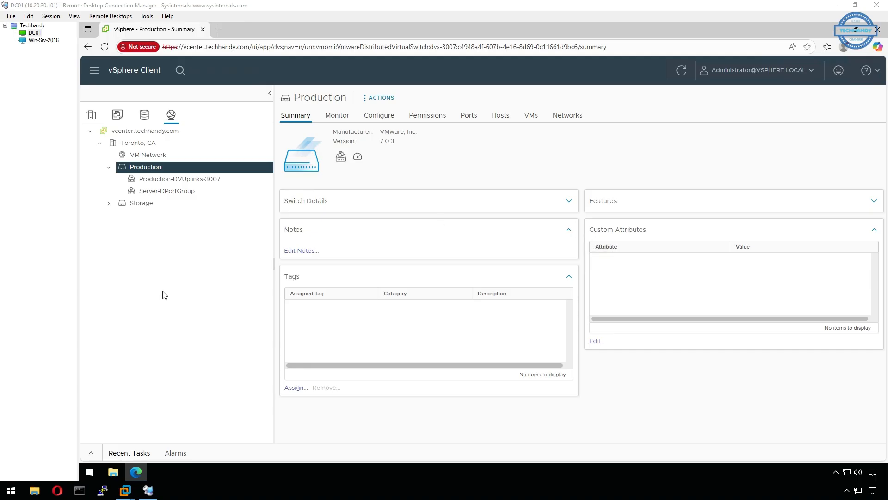
Step: Create a distributed port group named Storage-DPortGroup on the Storage switch with default settings, and expand the switch's contents
click(154, 204)
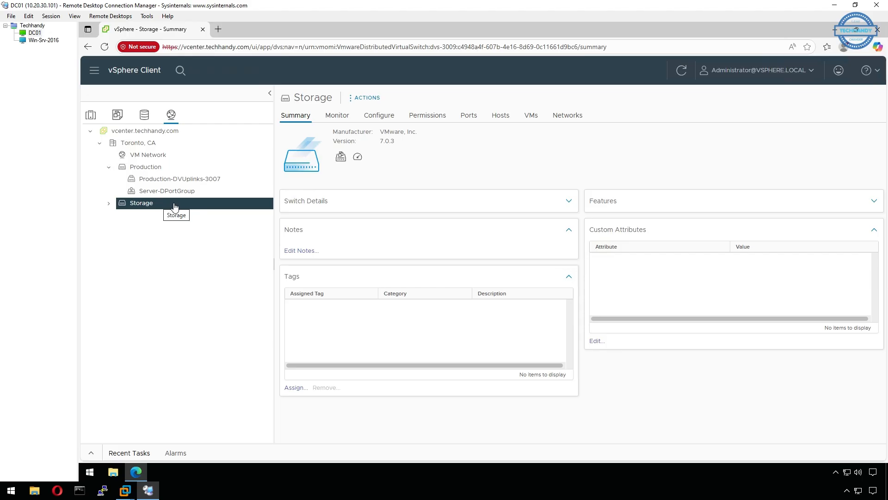
right_click(180, 206)
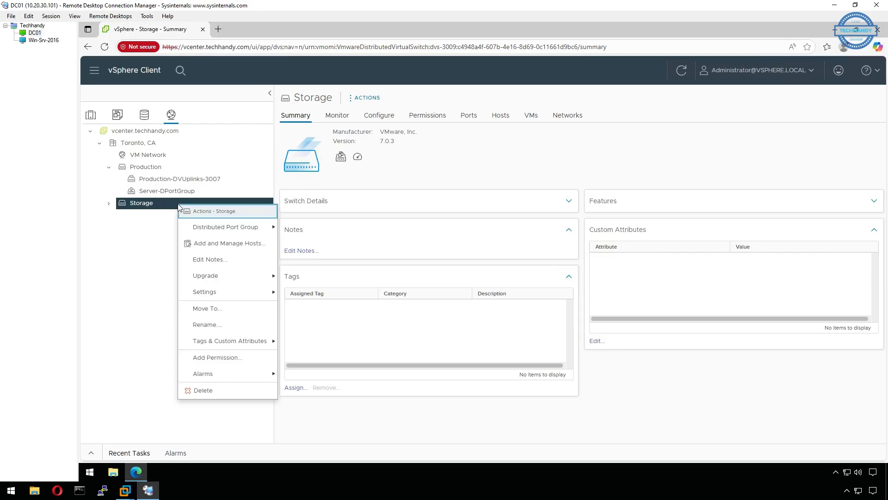
mouse_move(234, 228)
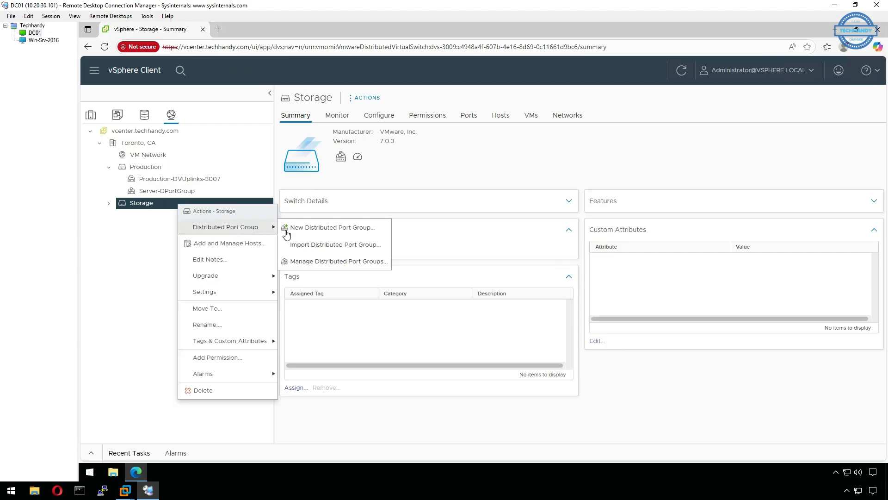
click(334, 231)
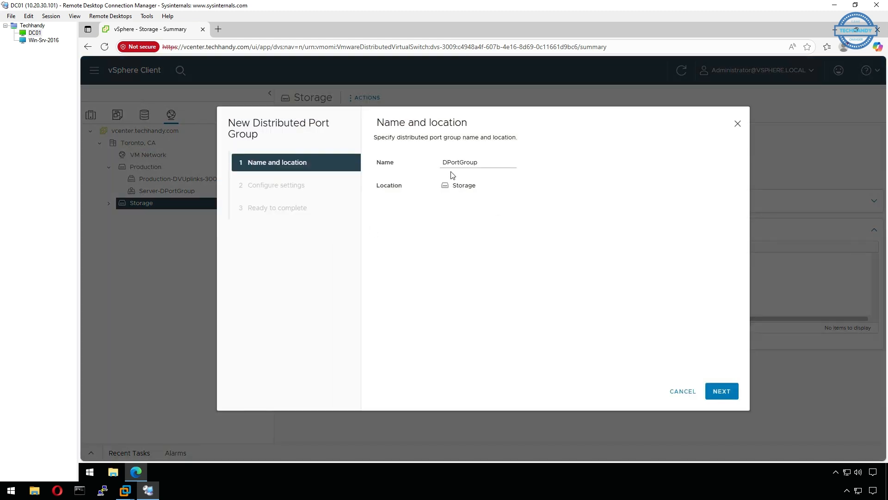
click(442, 164)
text(Storage-)
click(719, 389)
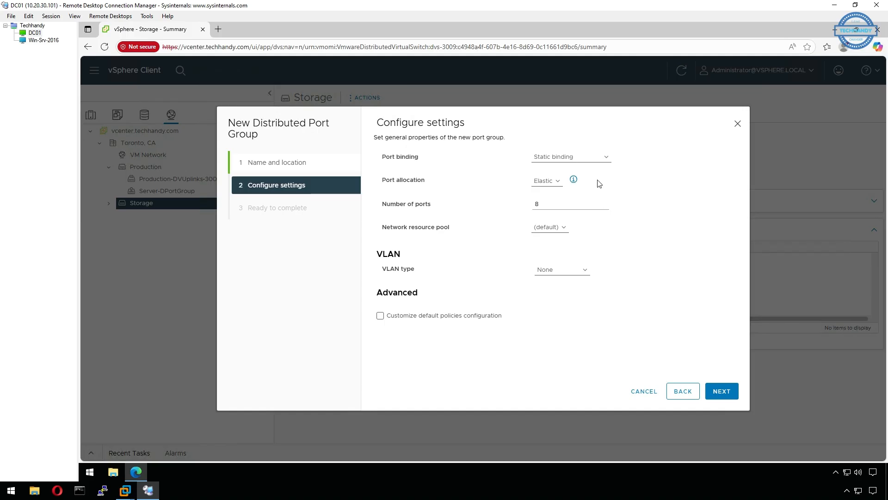
click(732, 400)
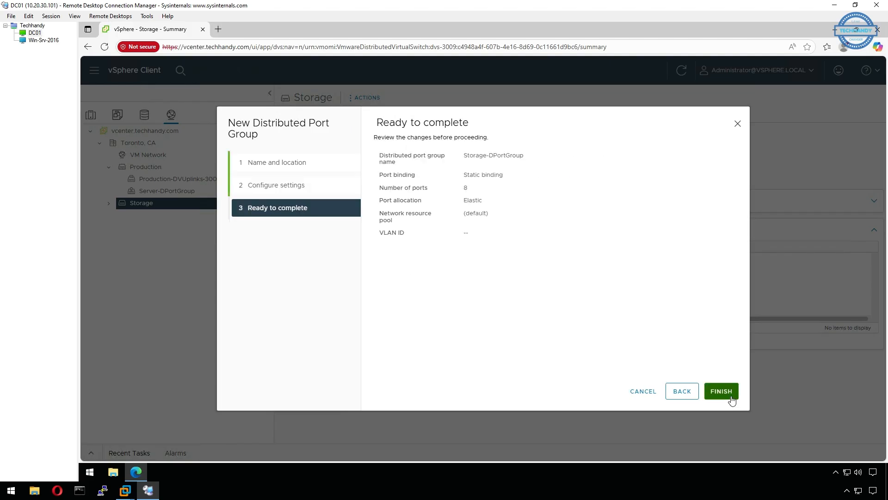
click(721, 392)
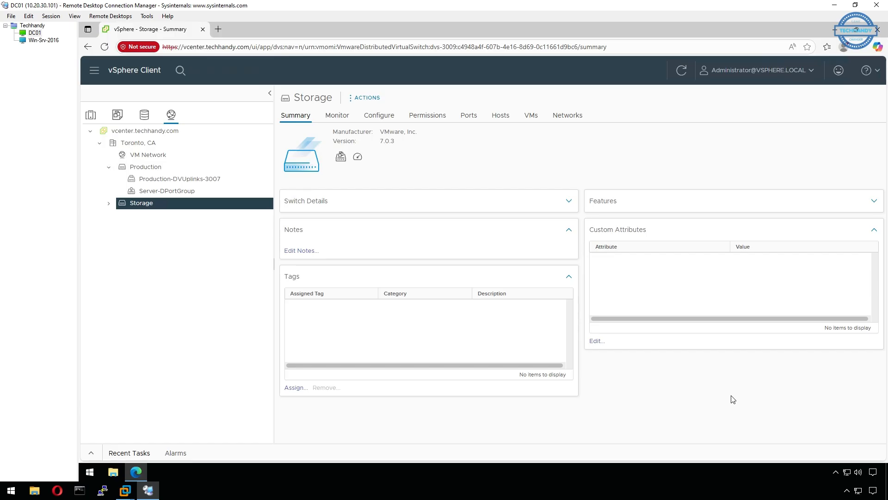
click(109, 204)
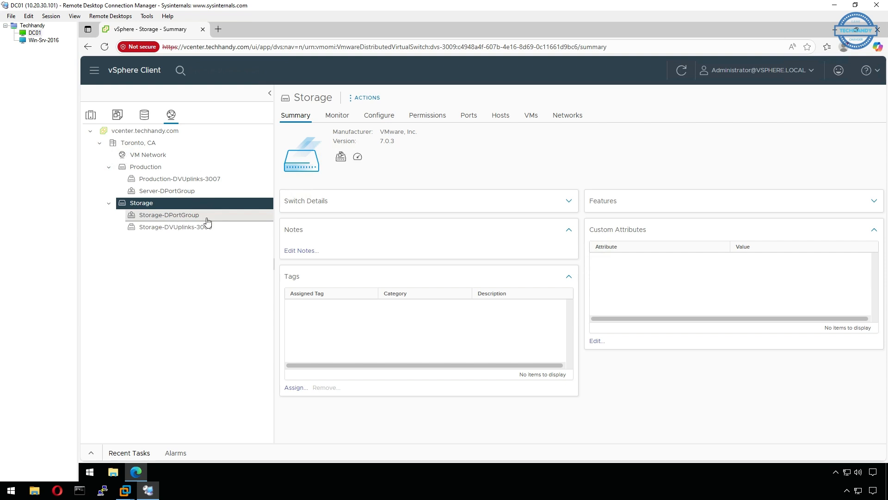
Step: Create a distributed port group named Mgmt-DPortGroup on the Production switch, keeping the default port and VLAN settings
click(202, 167)
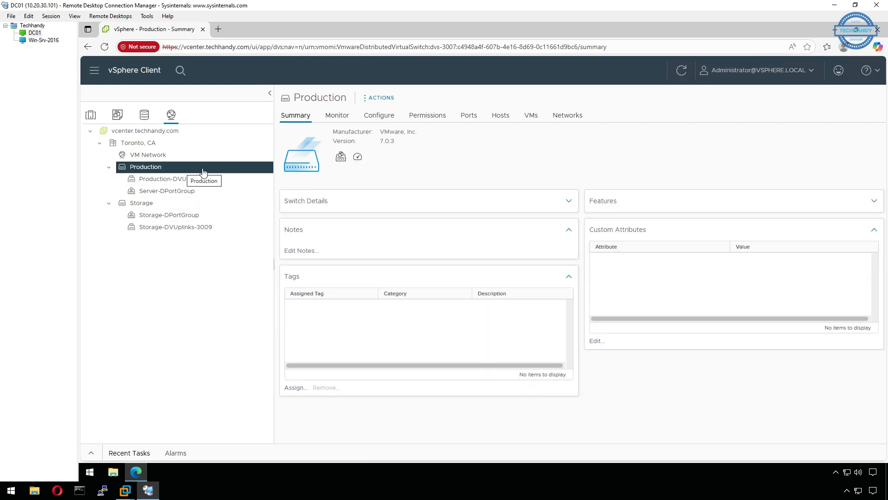
right_click(194, 170)
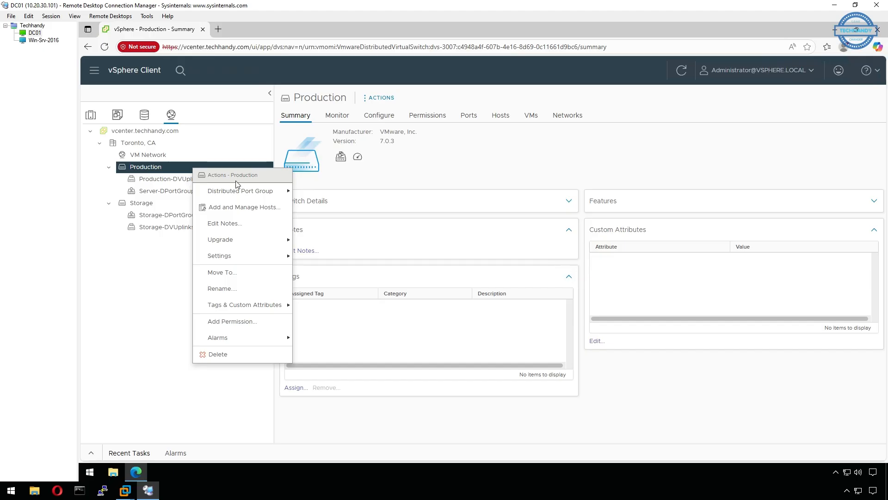
mouse_move(240, 190)
click(331, 193)
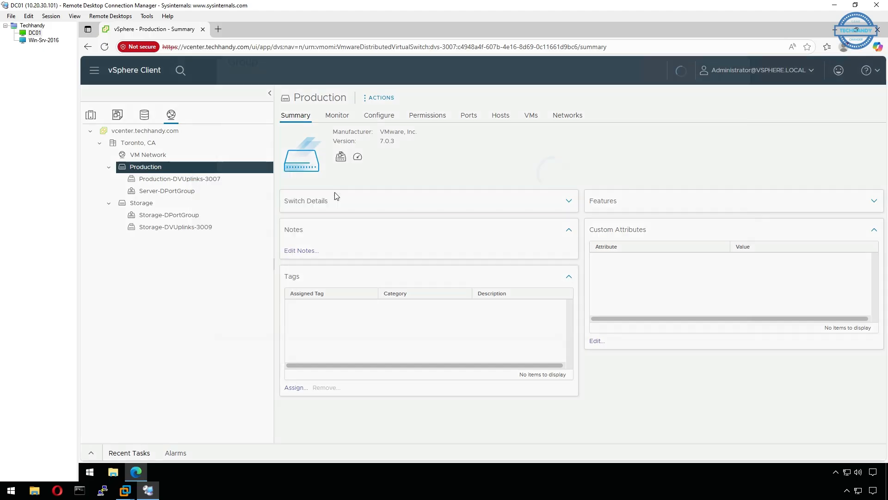
click(443, 163)
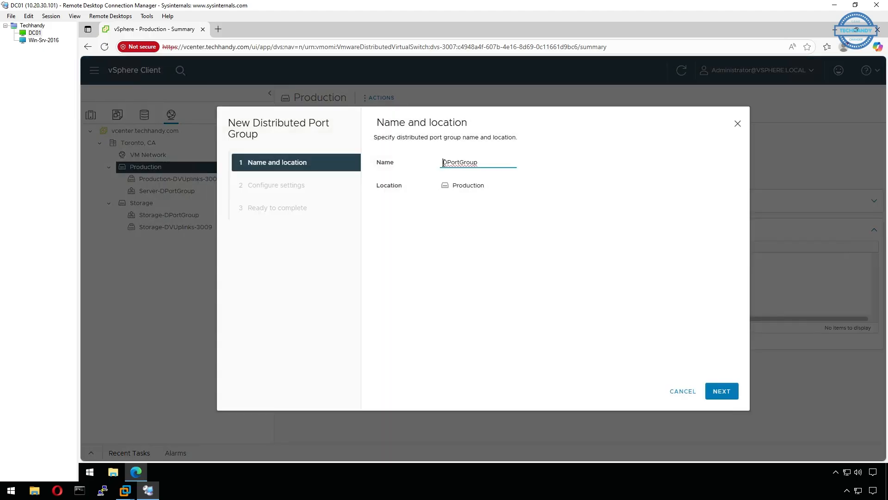
text(Mgmt-)
click(721, 391)
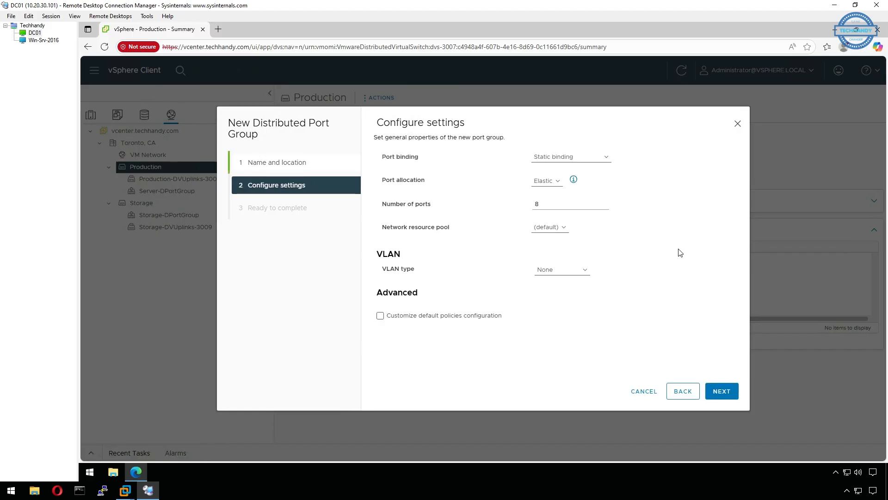
click(721, 391)
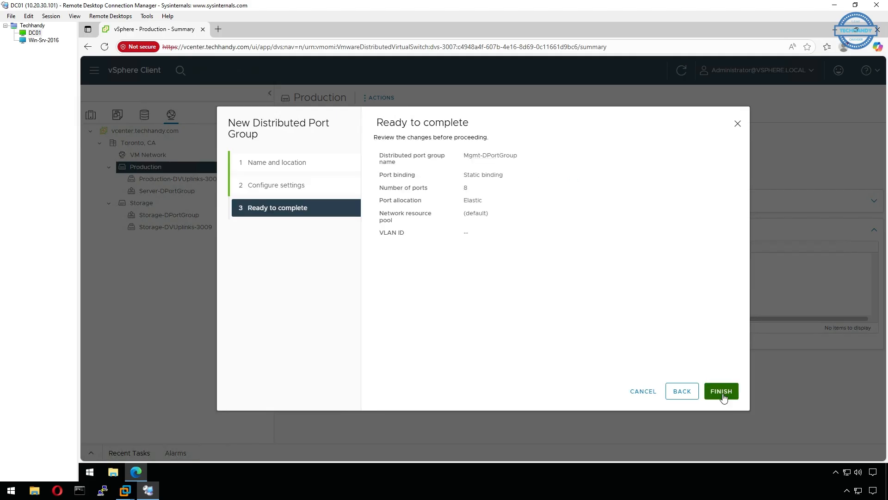
click(721, 391)
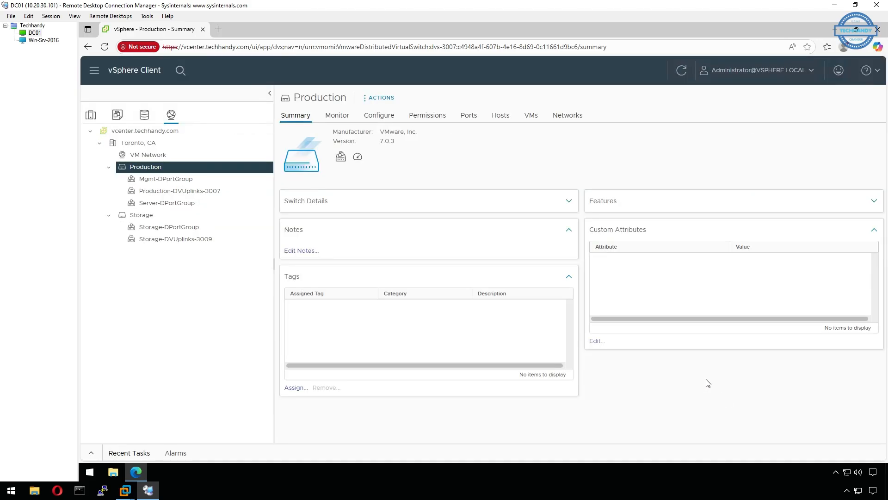
Step: Review the properties of the Mgmt, Server and Storage distributed port groups
click(192, 180)
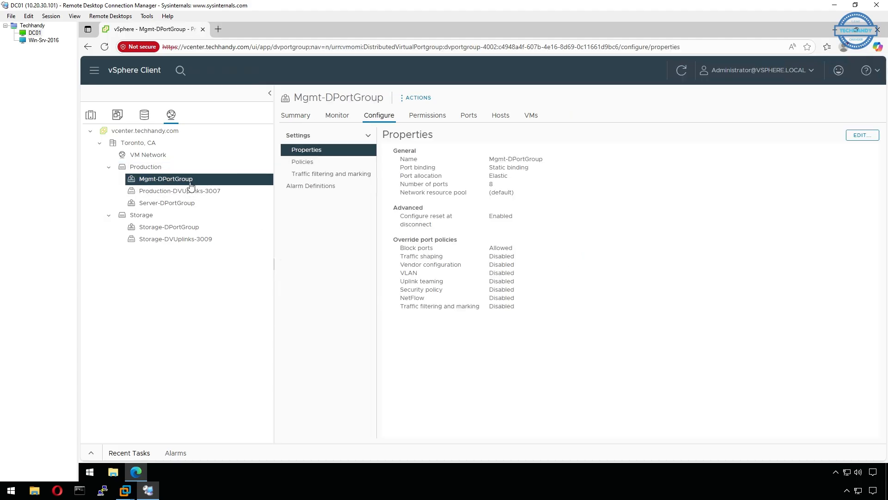
click(173, 204)
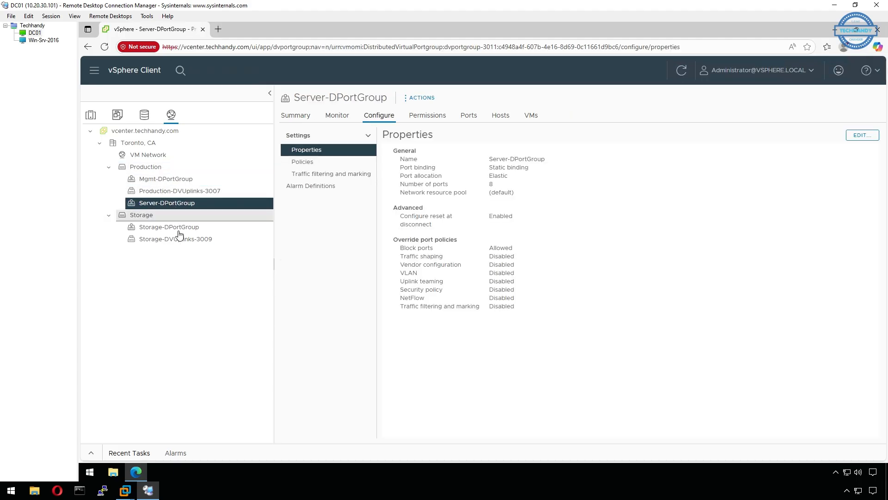
click(198, 229)
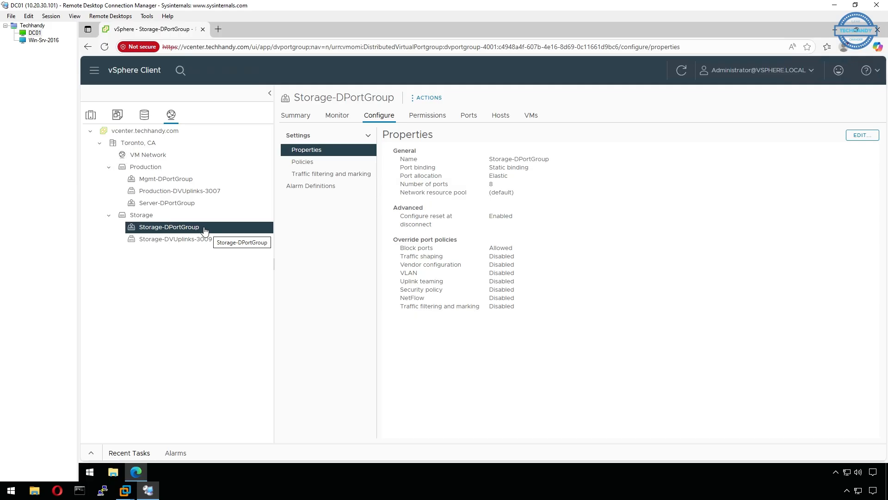
Step: Begin adding a VMkernel network adapter on host node02.techhandy.com, with Storage-DPortGroup as its existing network
click(91, 115)
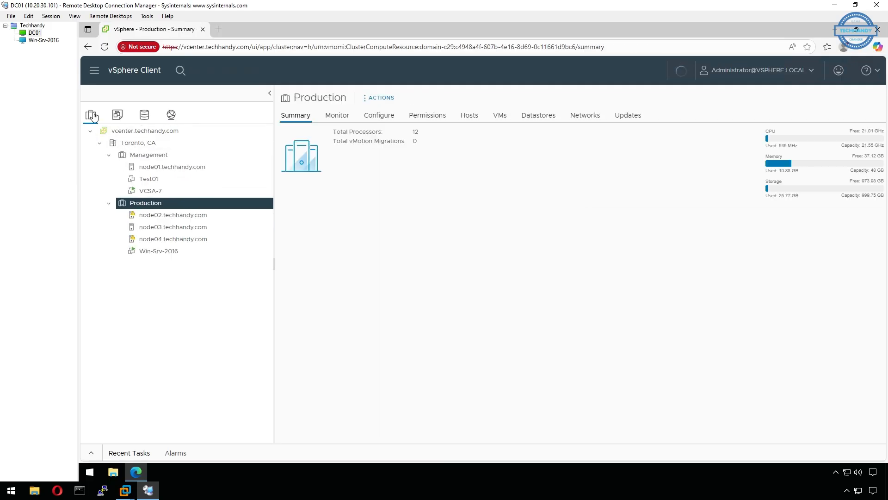
click(209, 218)
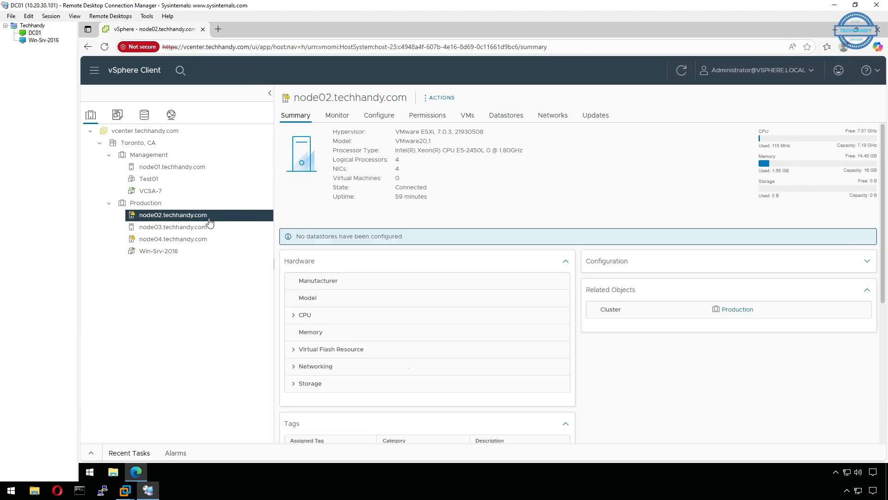
click(379, 117)
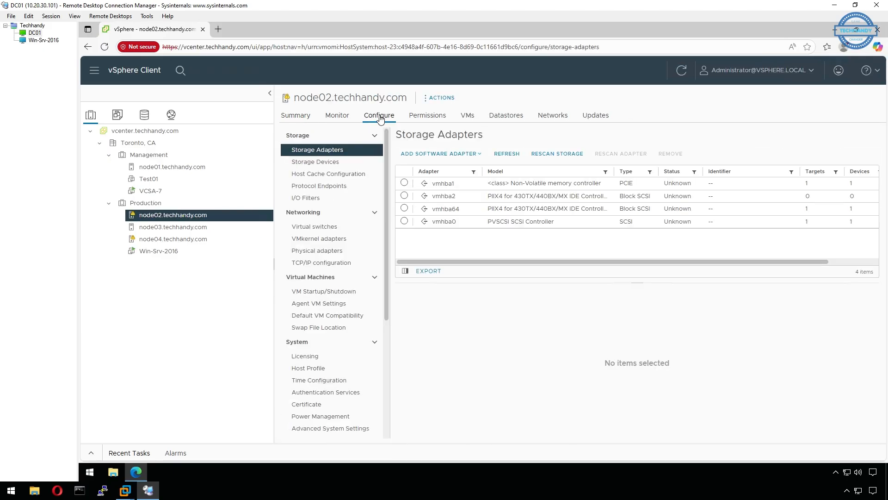
click(360, 239)
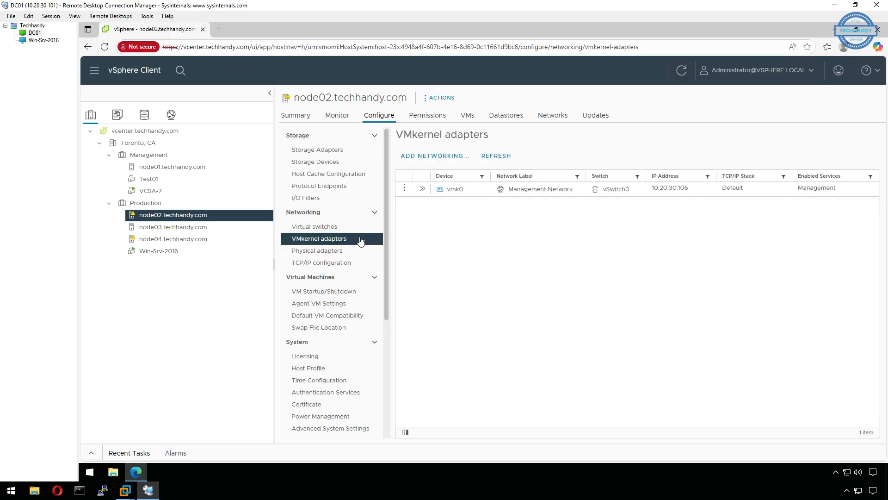
click(455, 155)
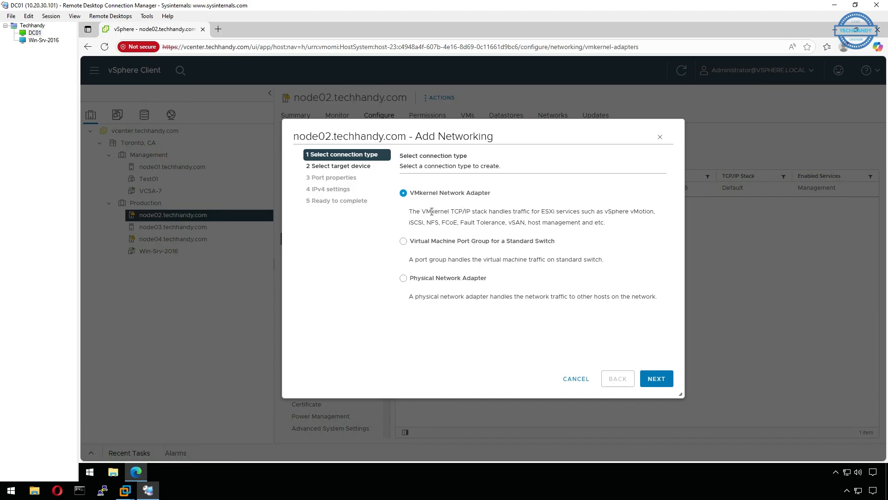
drag(407, 223, 606, 223)
click(635, 242)
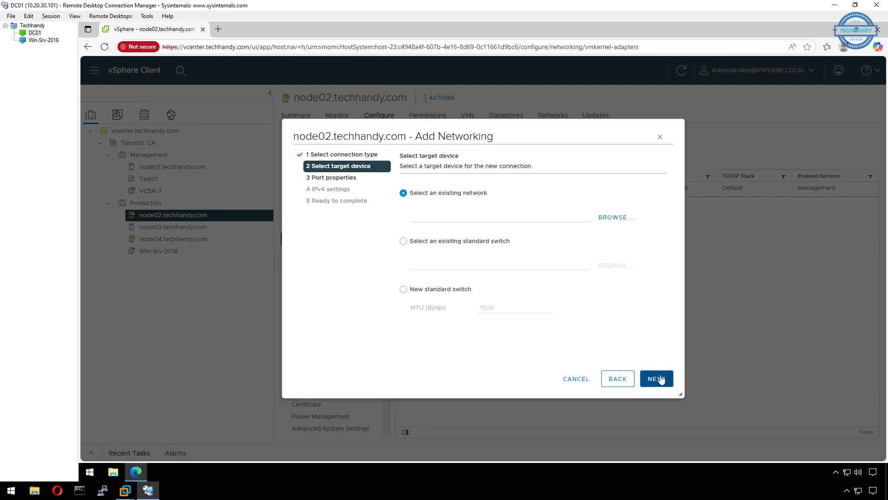
click(611, 222)
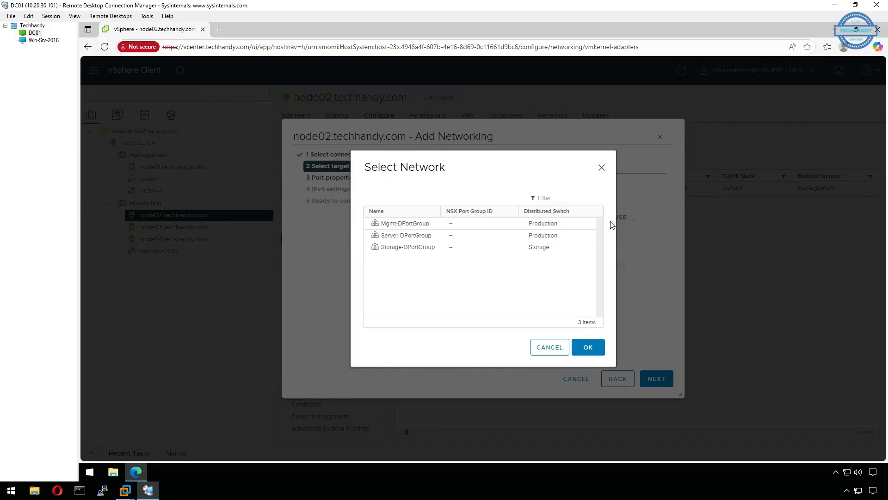
click(432, 247)
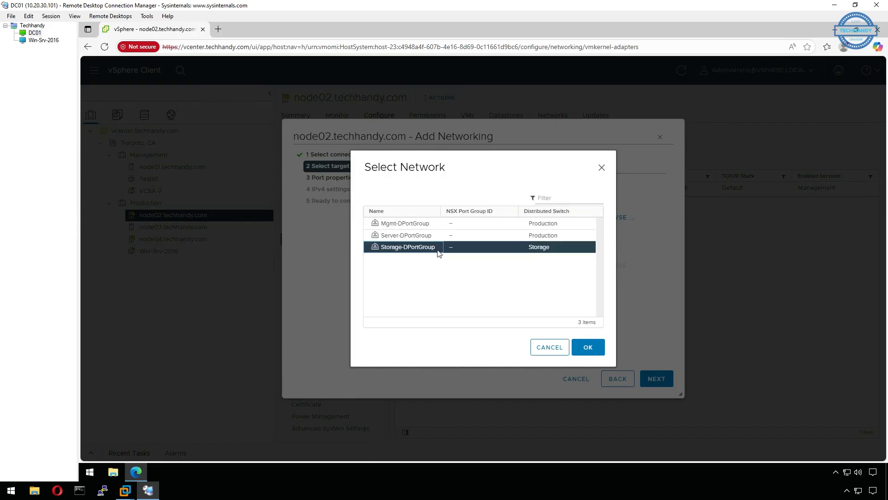
click(588, 348)
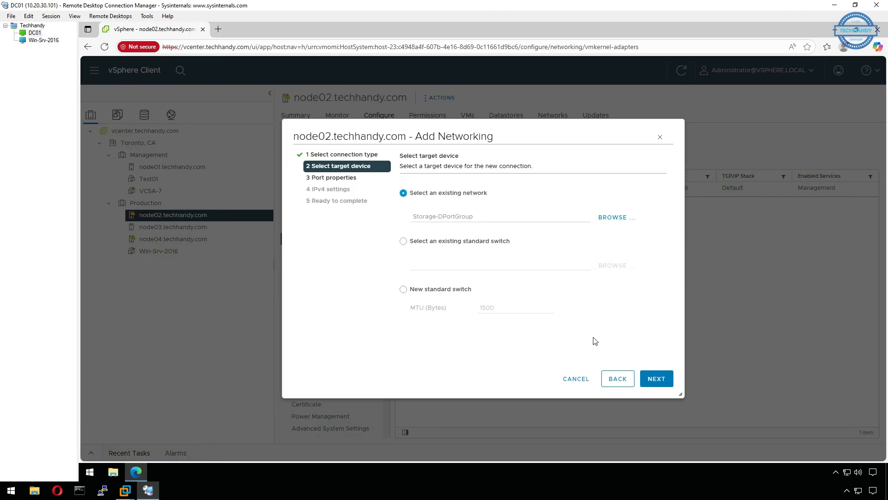
Step: Create the node02 adapter with default port properties, no enabled services and automatic IPv4 settings, and view the host's virtual switches
click(656, 378)
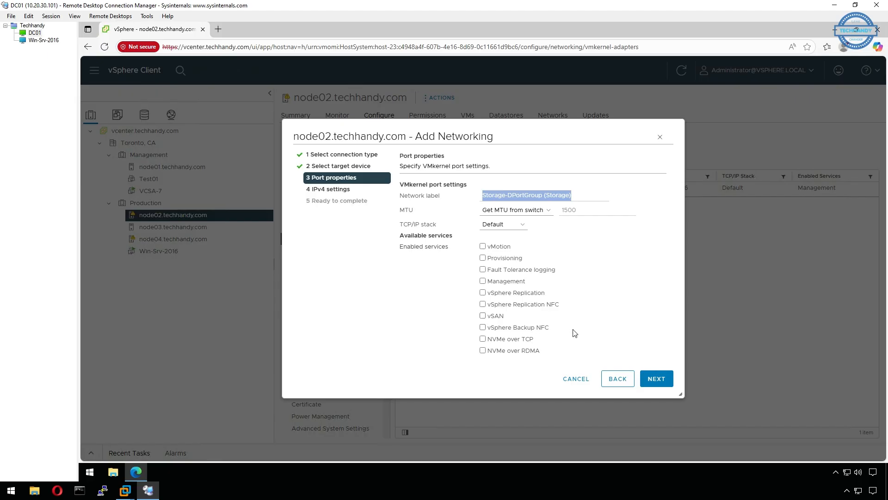
click(656, 379)
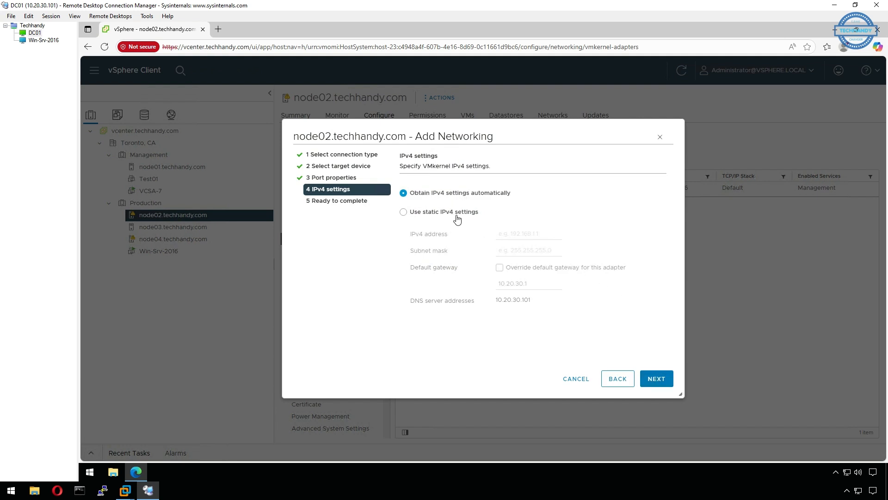
click(666, 384)
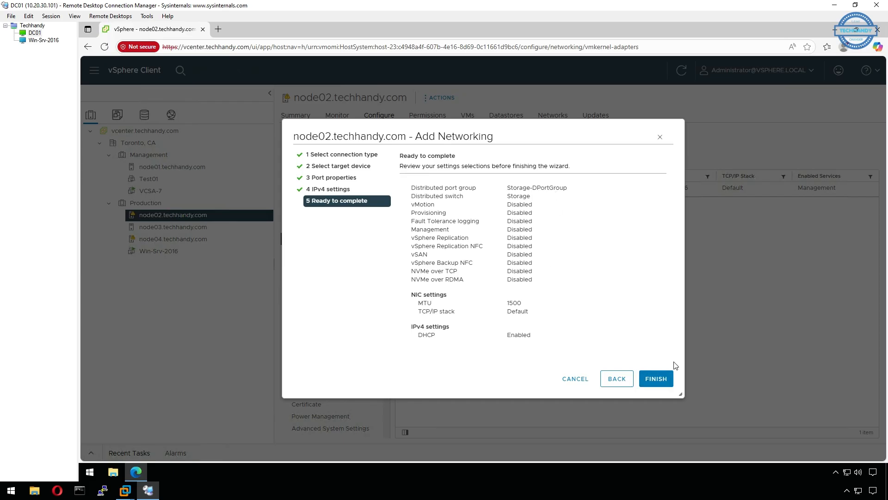
click(667, 383)
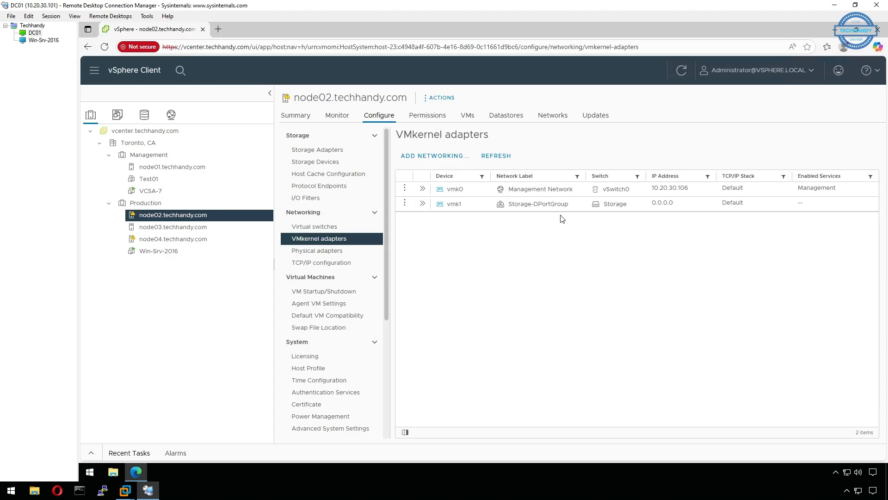
click(353, 227)
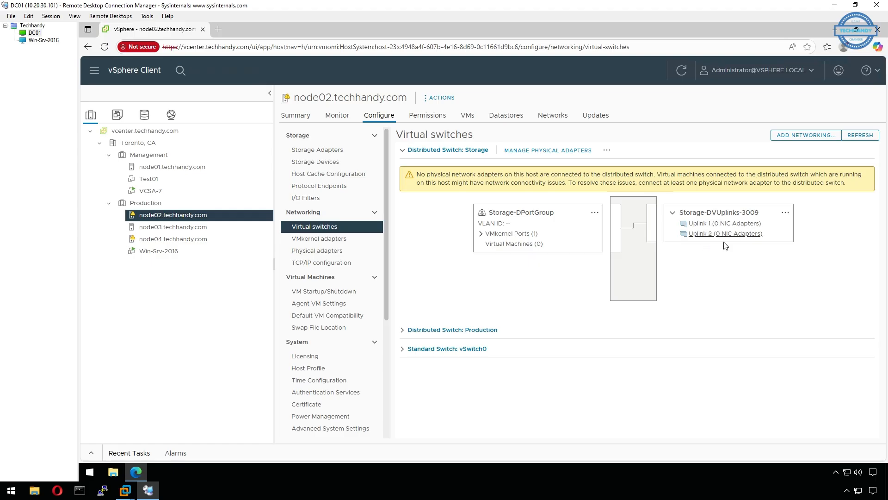
Step: Add a VMkernel network adapter on host node03.techhandy.com using Storage-DPortGroup, with default port properties, no enabled services and automatic IPv4 settings
click(203, 227)
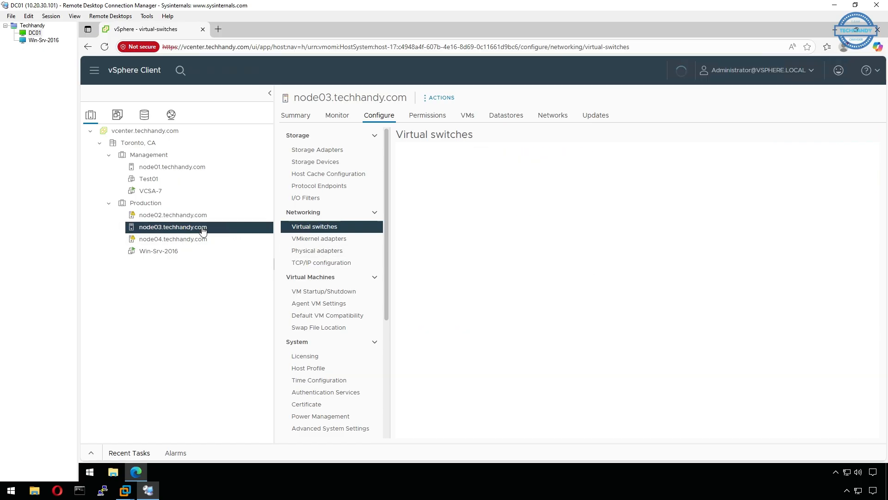
click(316, 238)
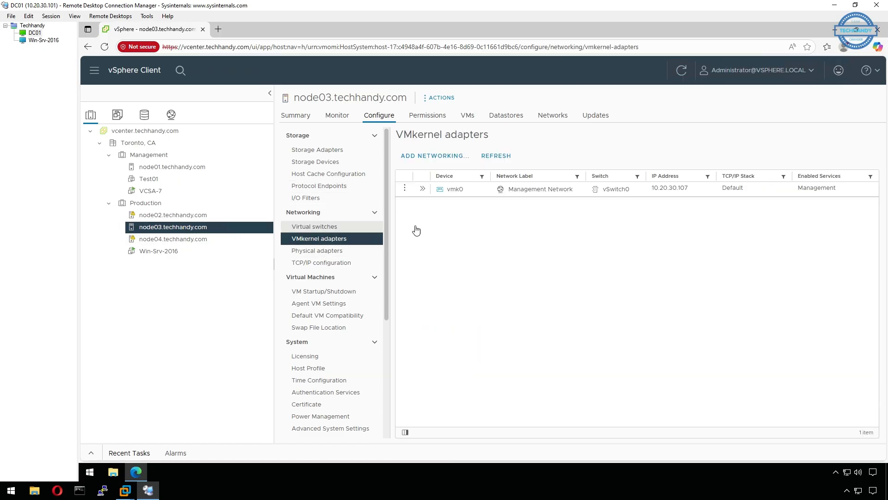
click(438, 154)
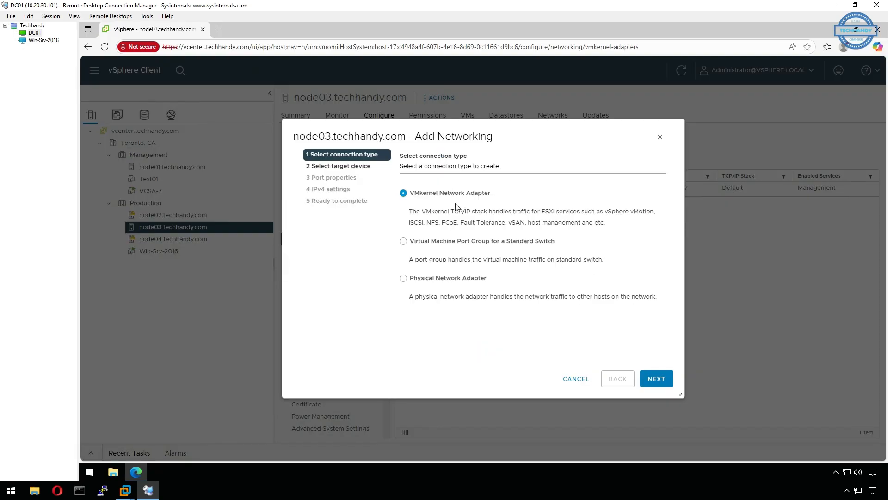
click(658, 380)
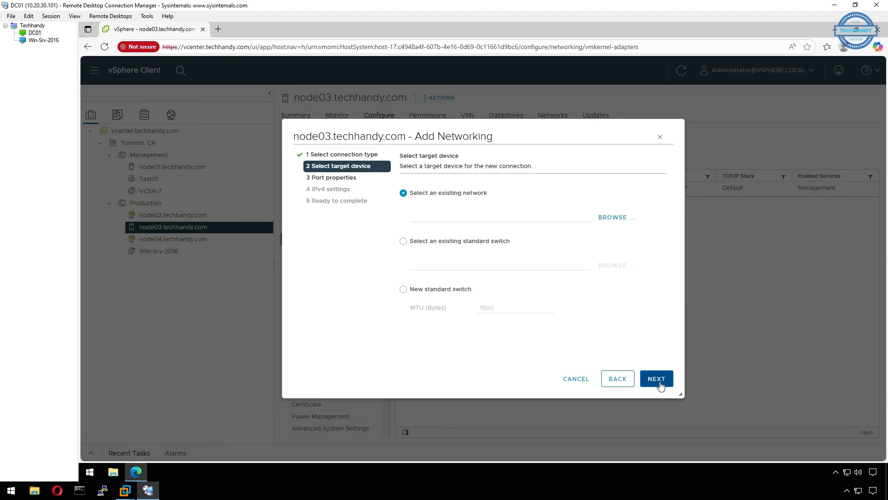
click(614, 217)
click(462, 249)
click(588, 347)
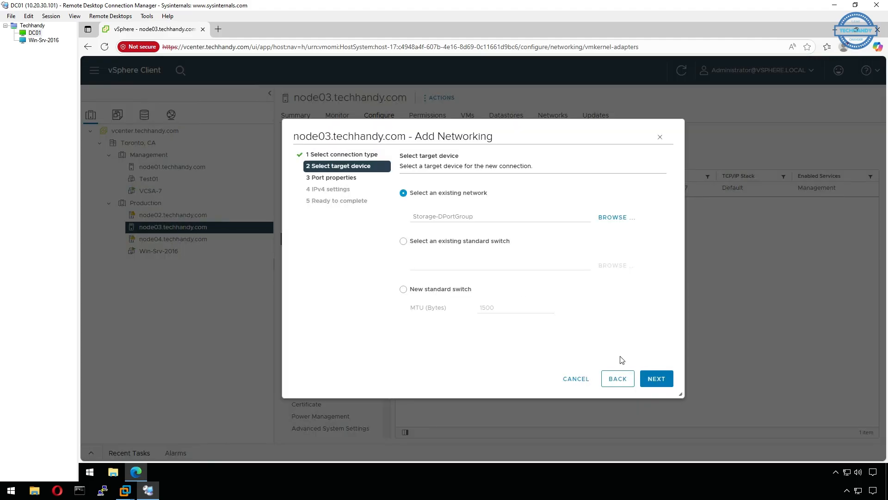
click(660, 378)
click(657, 378)
click(657, 378)
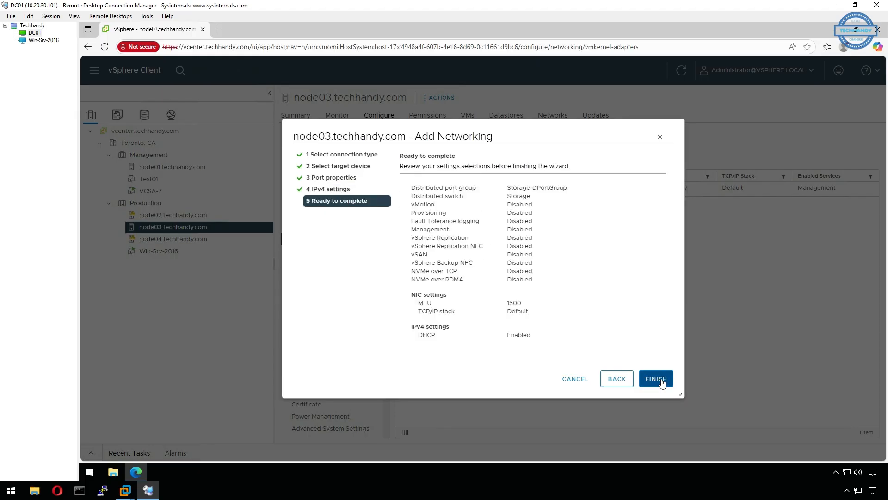
click(657, 378)
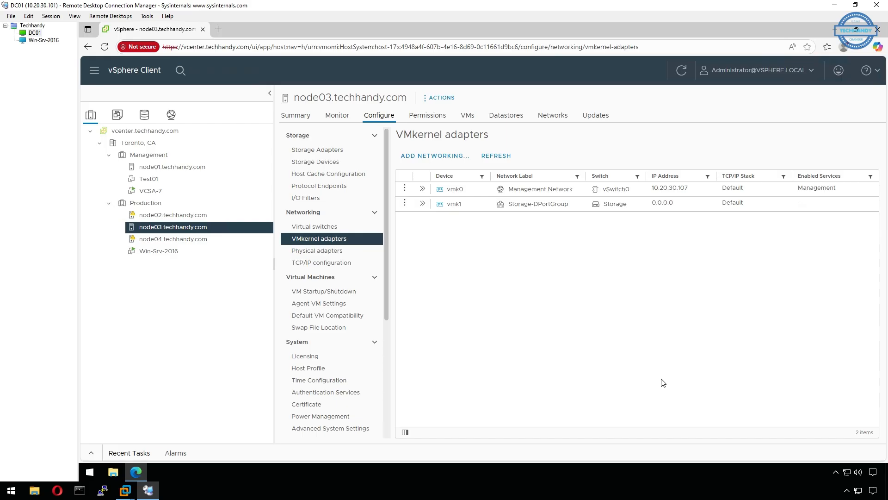
Step: Add a VMkernel adapter on host node04.techhandy.com using Storage-DPortGroup with default port and IPv4 settings, and check the VMkernel adapters on node02
click(229, 240)
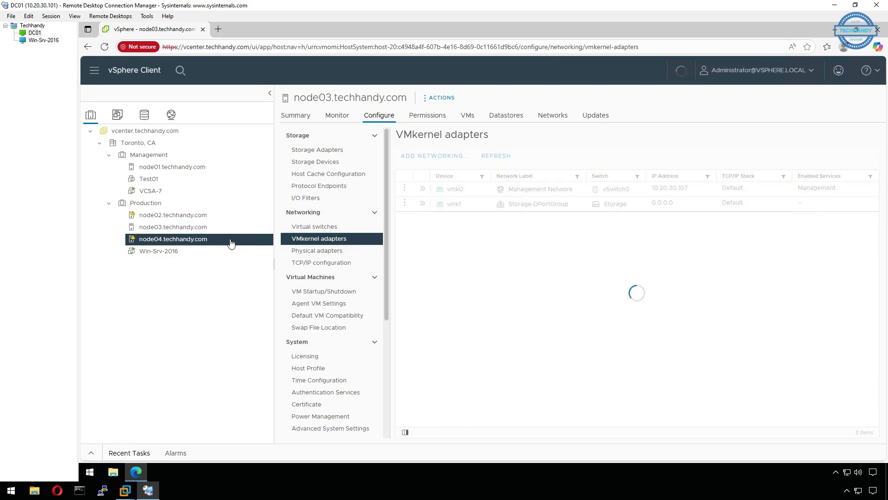
click(443, 156)
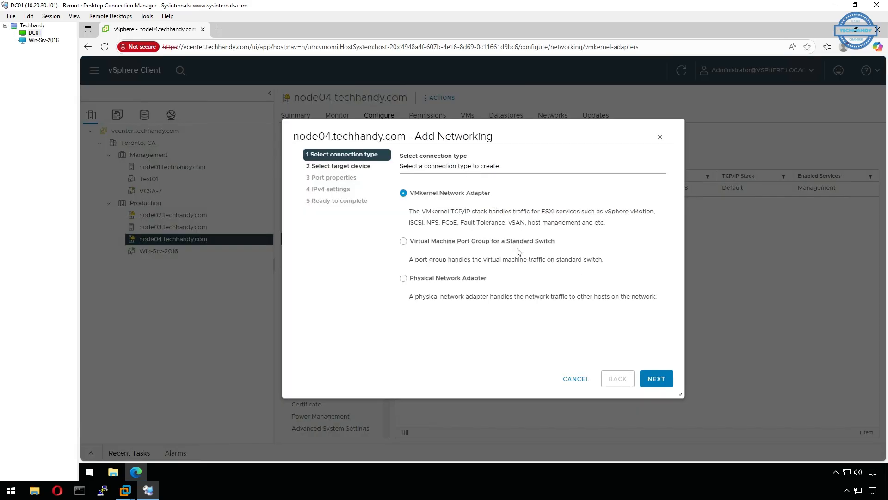
click(670, 384)
click(620, 221)
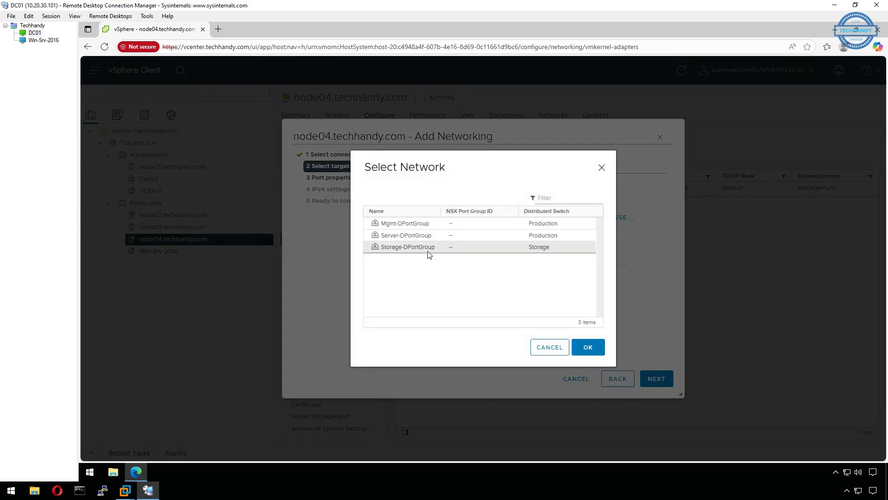
click(428, 249)
click(588, 347)
click(667, 382)
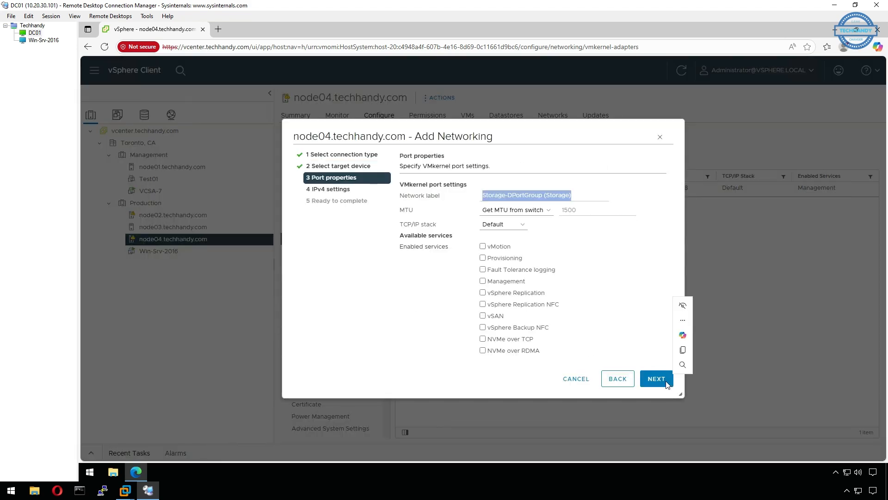
click(666, 383)
click(667, 383)
click(667, 384)
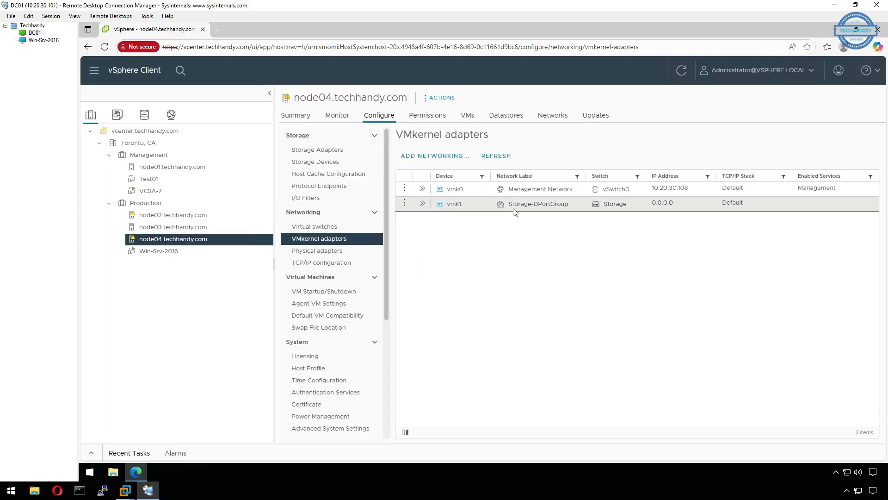
click(226, 226)
click(225, 216)
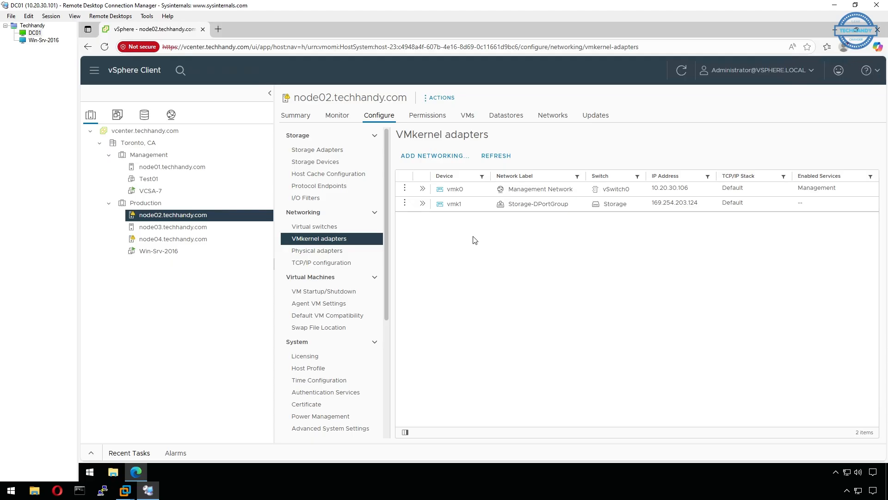
Step: Start managing host networking on the Storage distributed switch for member hosts node02, node03 and node04
click(169, 118)
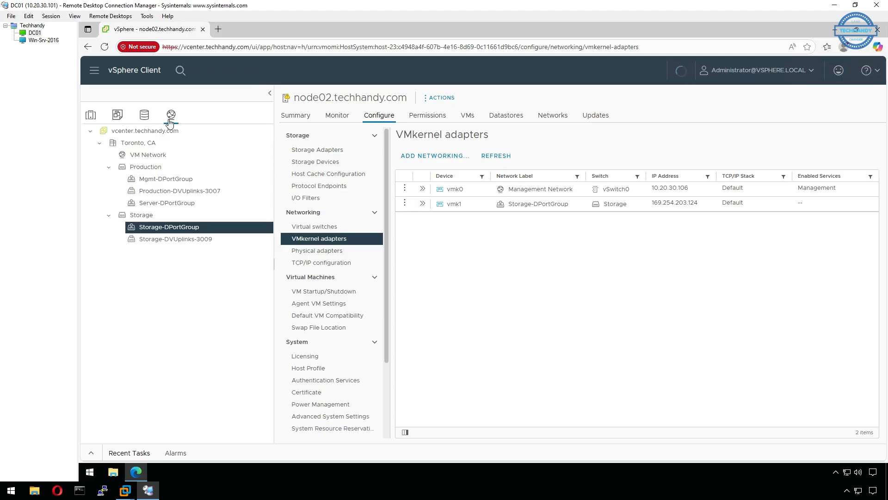
click(203, 216)
right_click(202, 216)
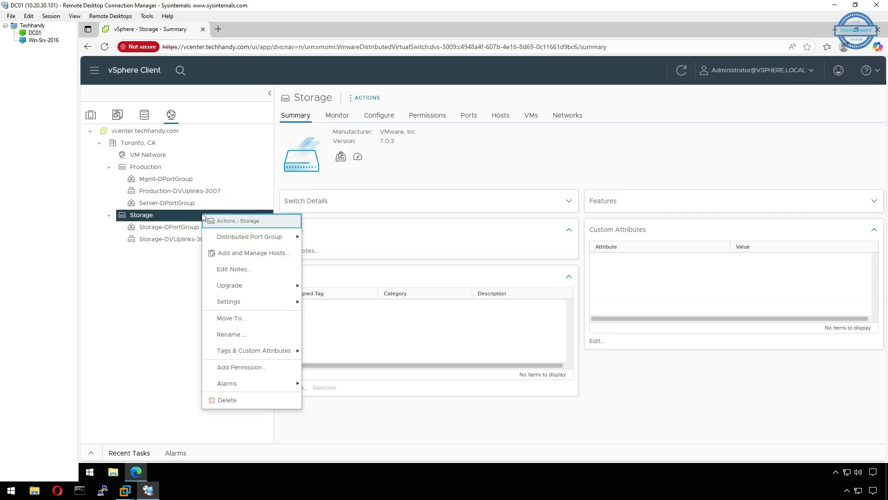
click(290, 254)
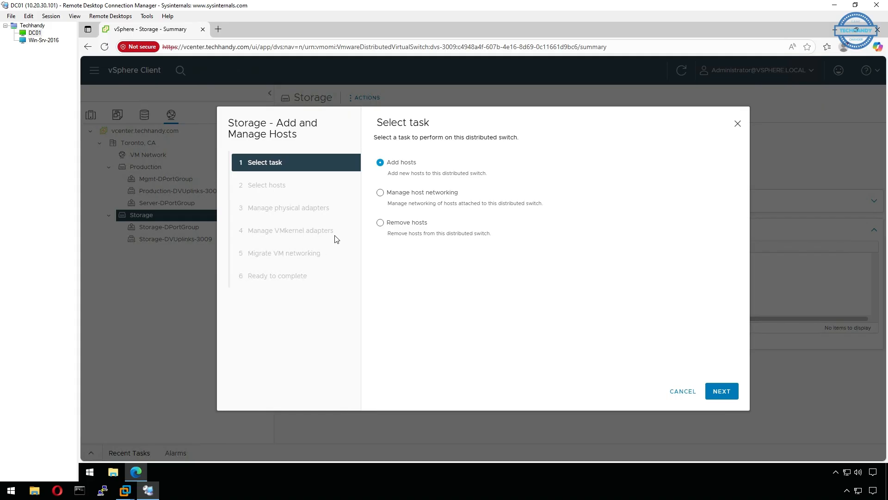
click(379, 195)
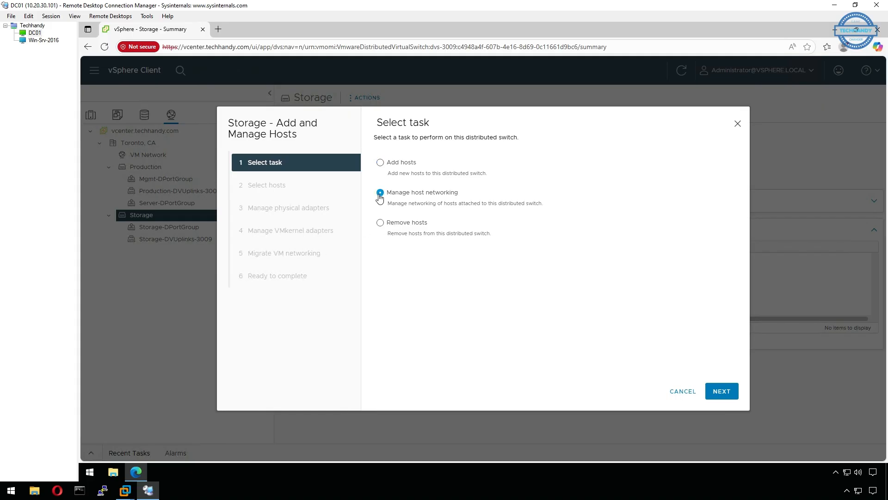
click(717, 391)
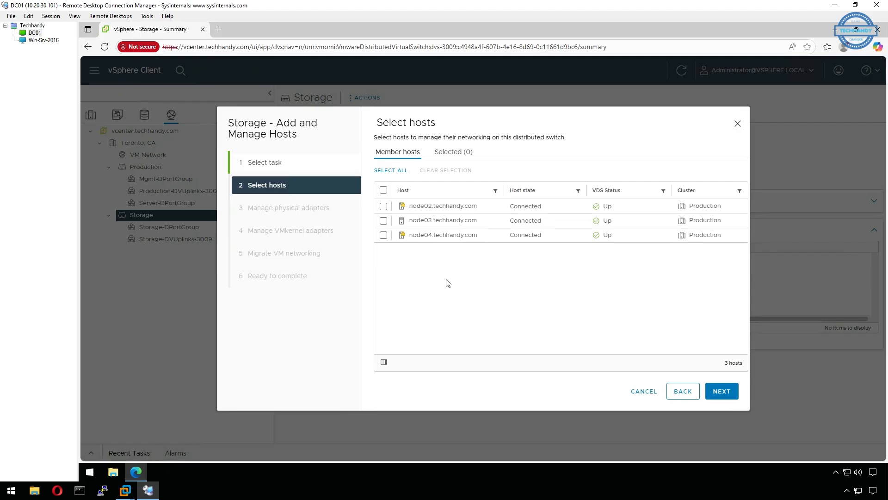
click(383, 190)
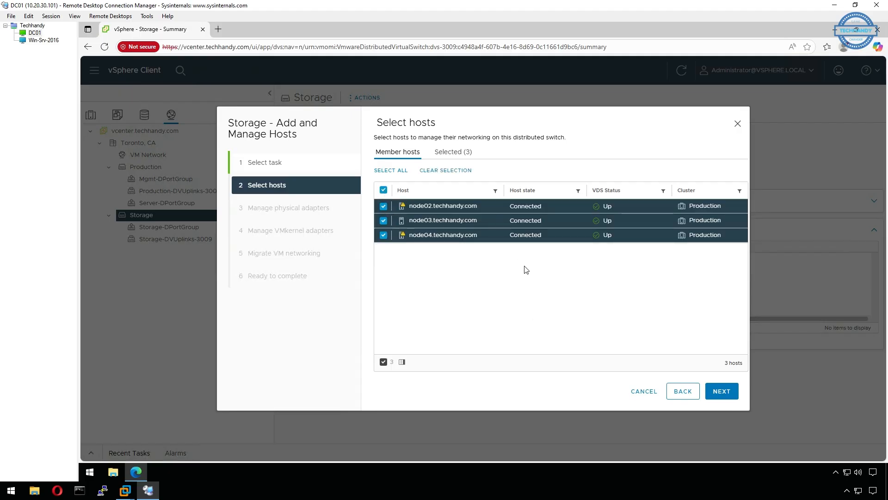
click(721, 392)
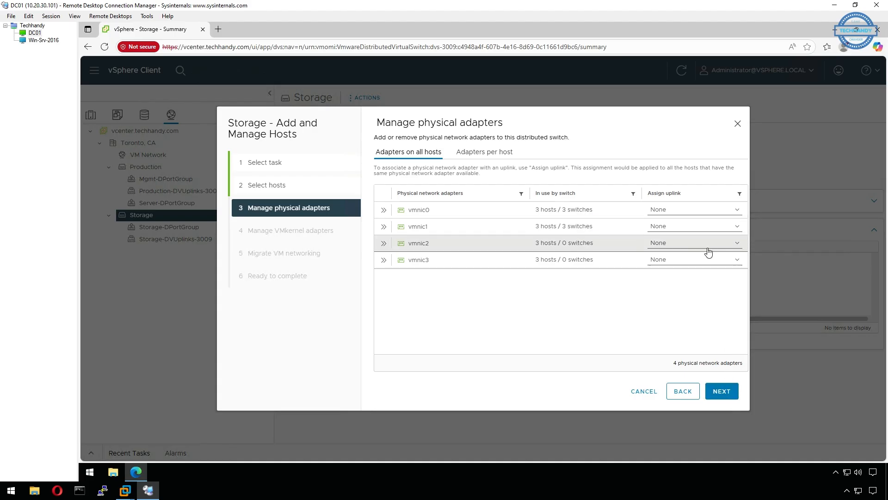
click(734, 245)
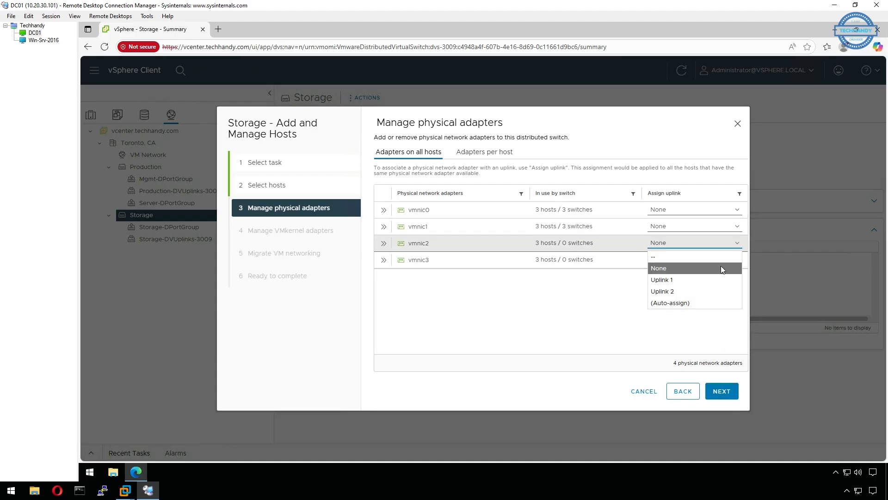
click(718, 281)
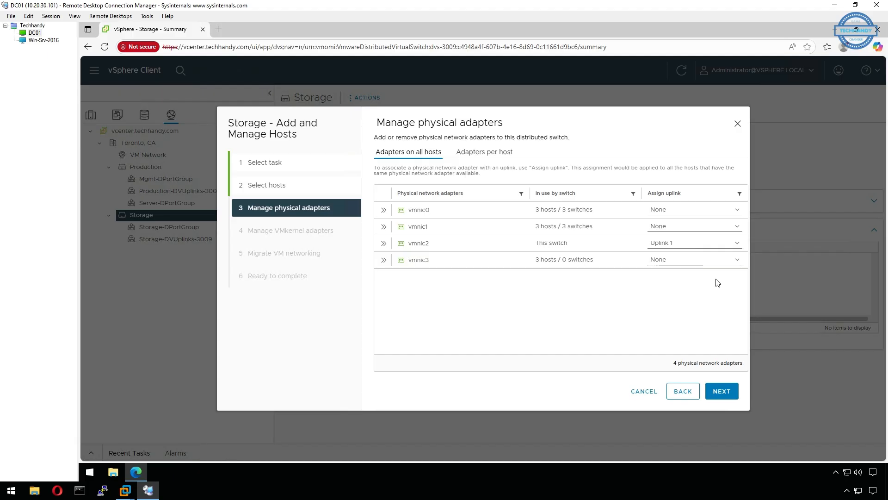
click(478, 151)
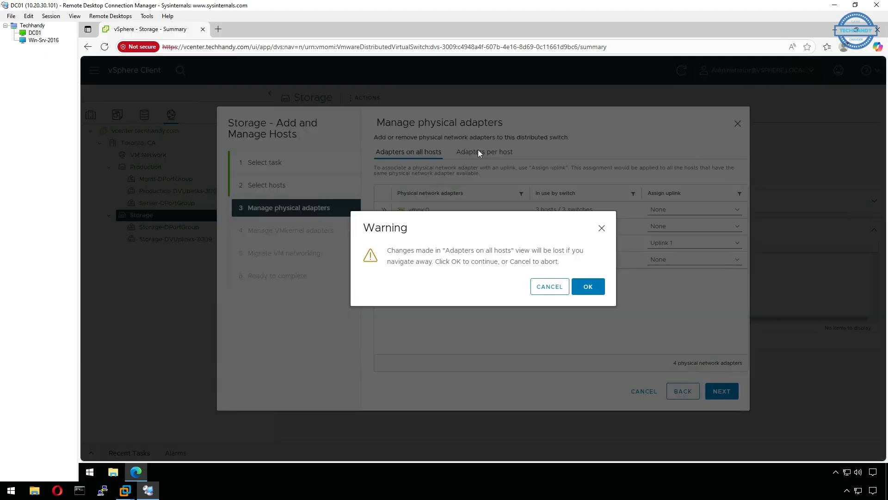
click(588, 288)
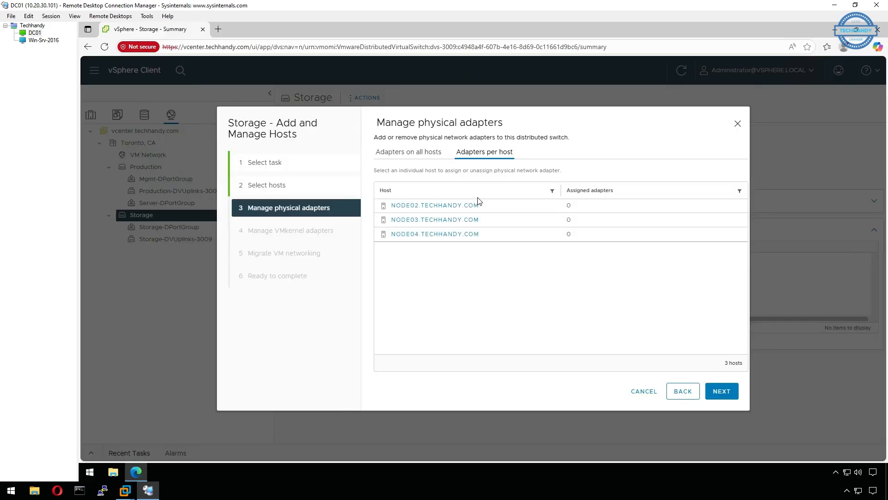
click(407, 151)
Step: Assign physical adapter vmnic2 to Uplink 1 on all hosts, check its related hosts and proceed to the VMkernel adapters
click(728, 243)
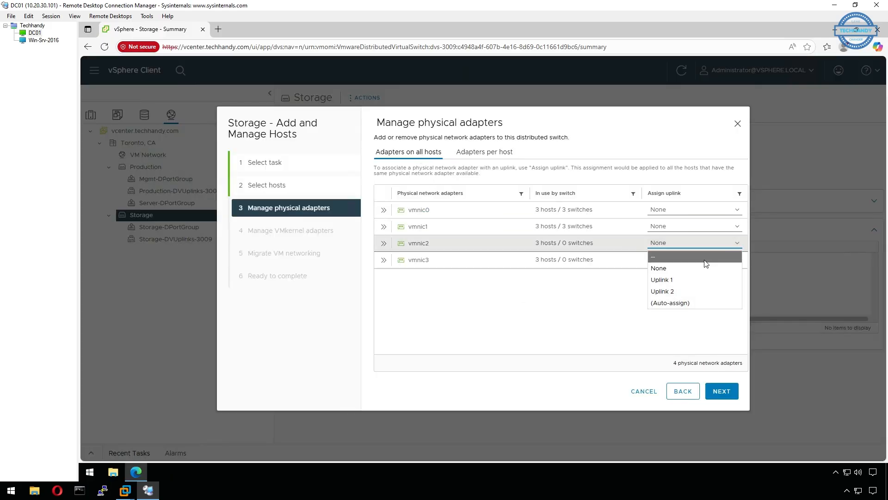
click(693, 279)
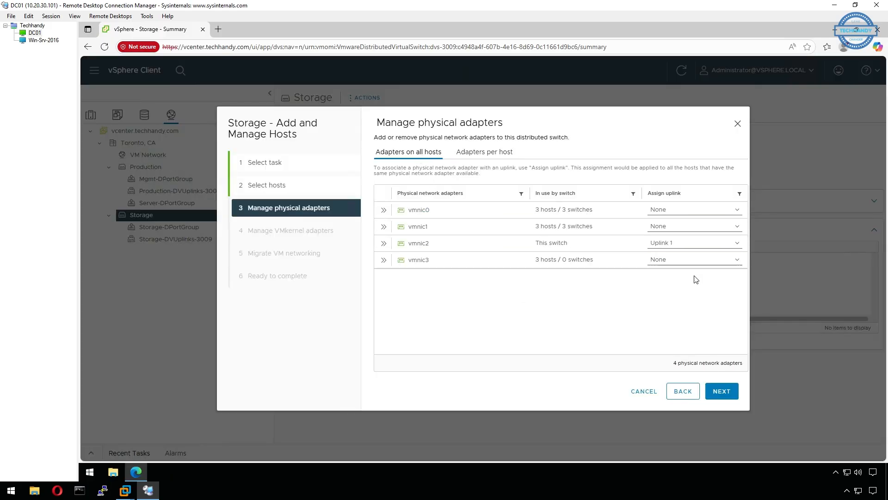
click(384, 243)
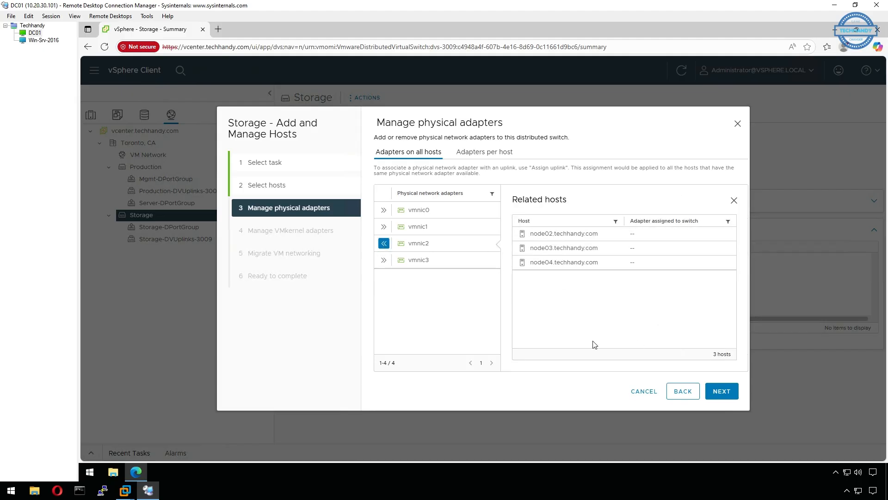
click(734, 201)
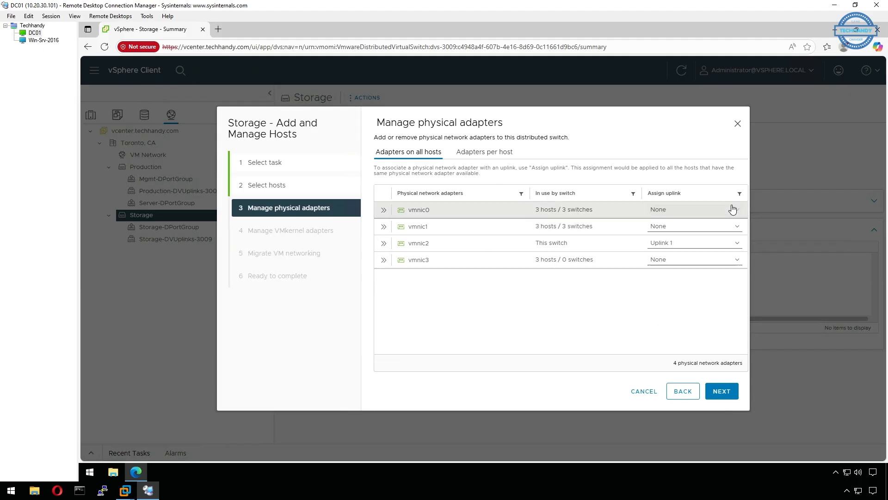
click(722, 392)
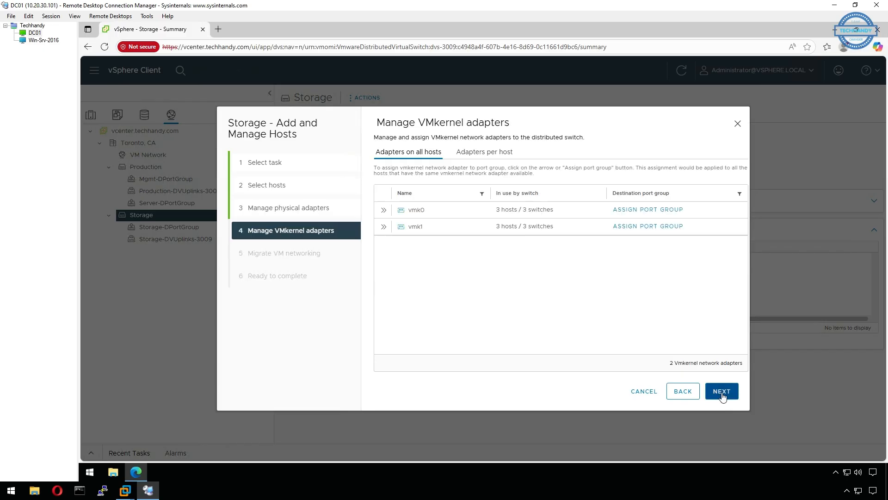
Step: Review the hosts and source port groups of vmk0 and vmk1, and continue to VM network migration without reassigning port groups
click(383, 211)
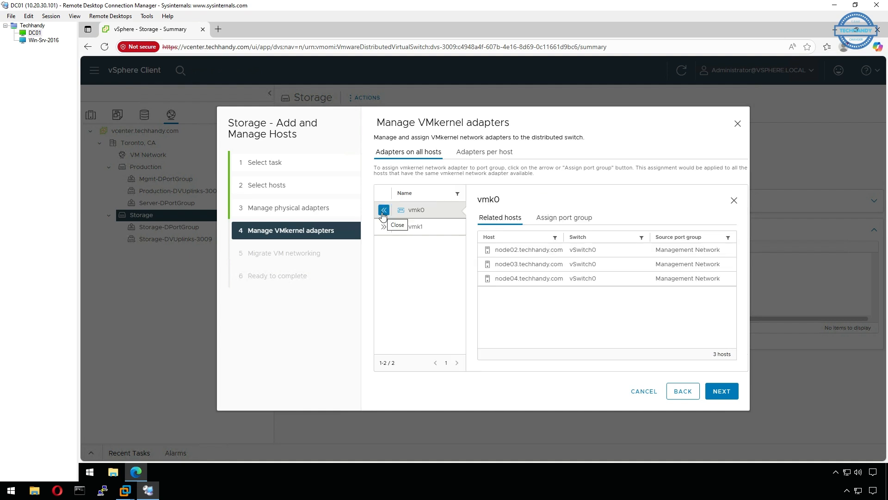
click(383, 212)
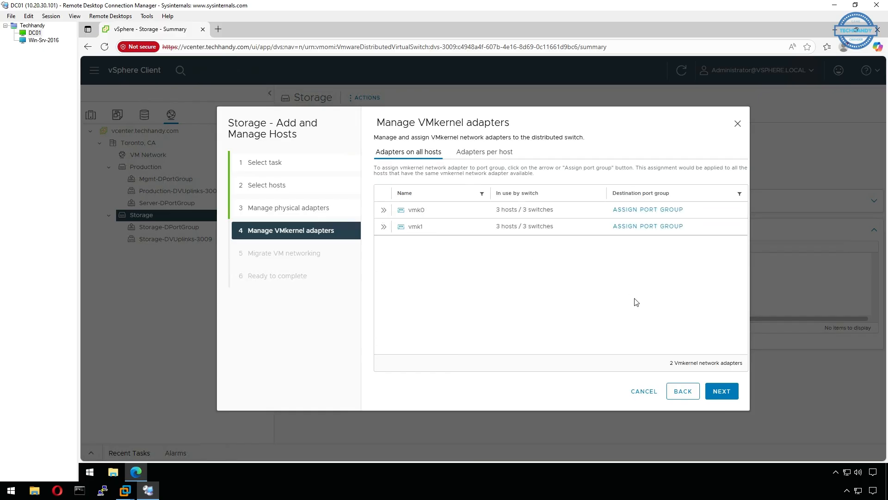
click(497, 153)
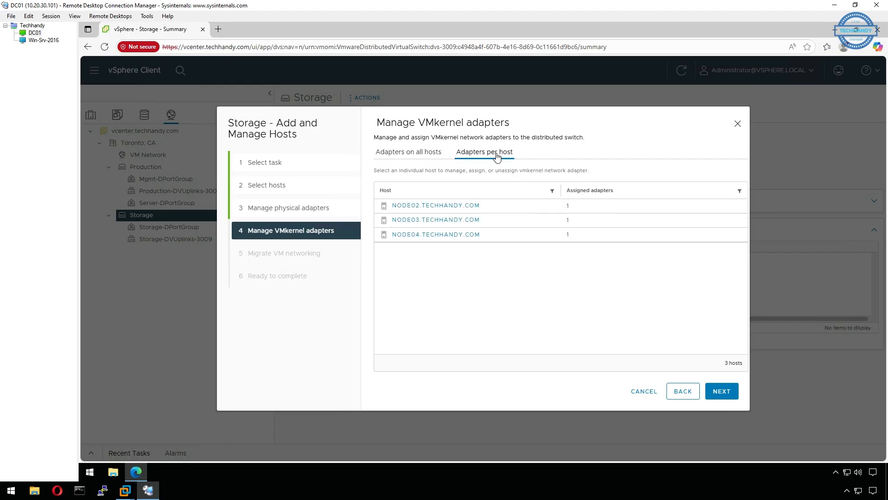
click(415, 154)
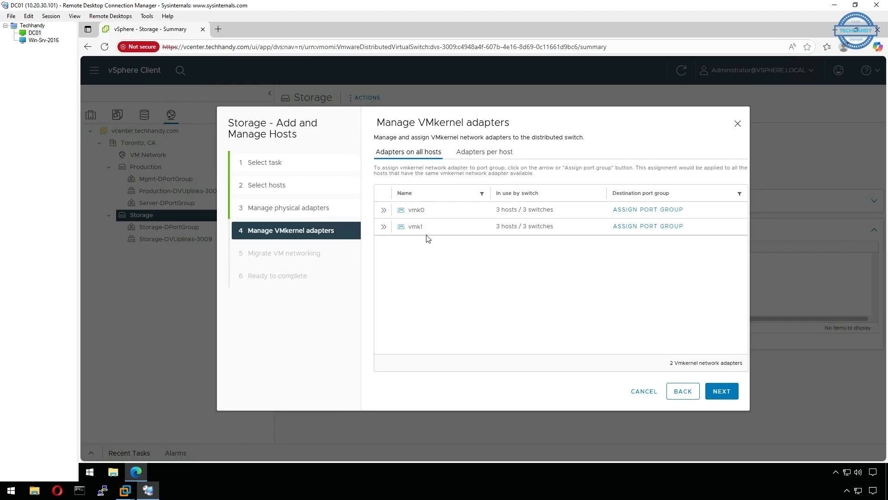
click(384, 227)
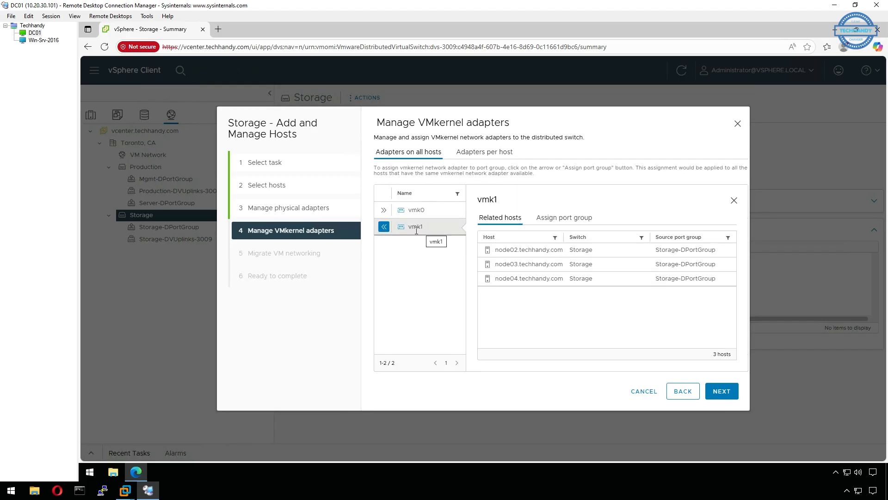
click(724, 393)
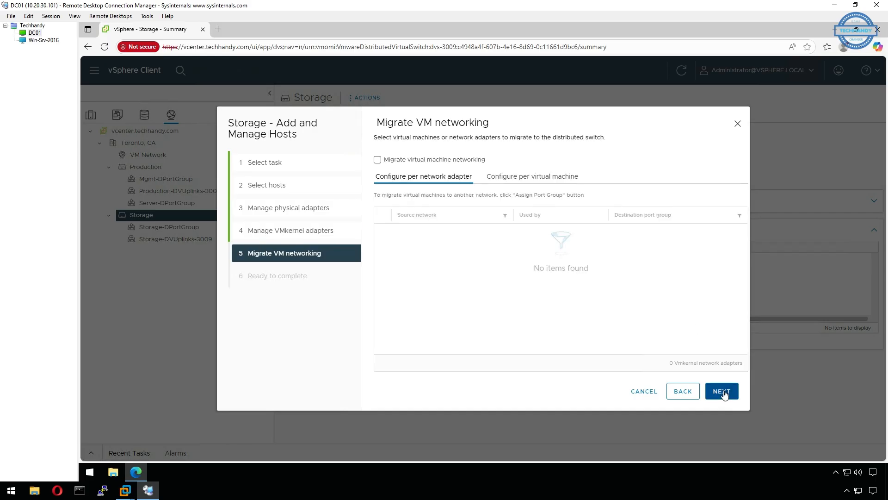
Step: Finish managing the Storage hosts without migrating VM networking, and check the port groups and link states of the Storage-DVUplinks-3009 ports
click(723, 392)
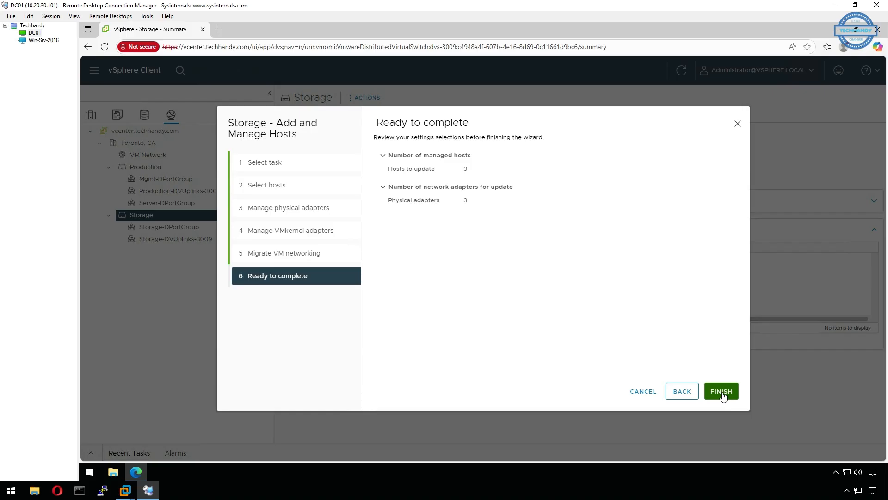
click(723, 392)
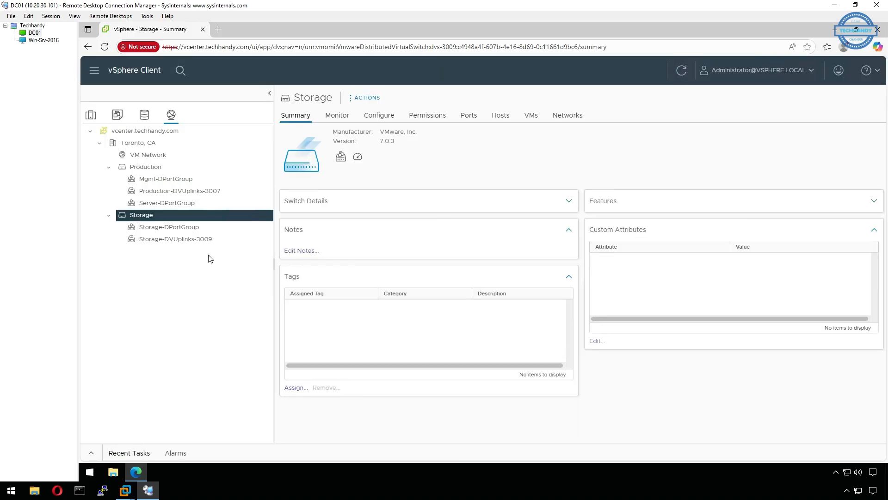
click(187, 240)
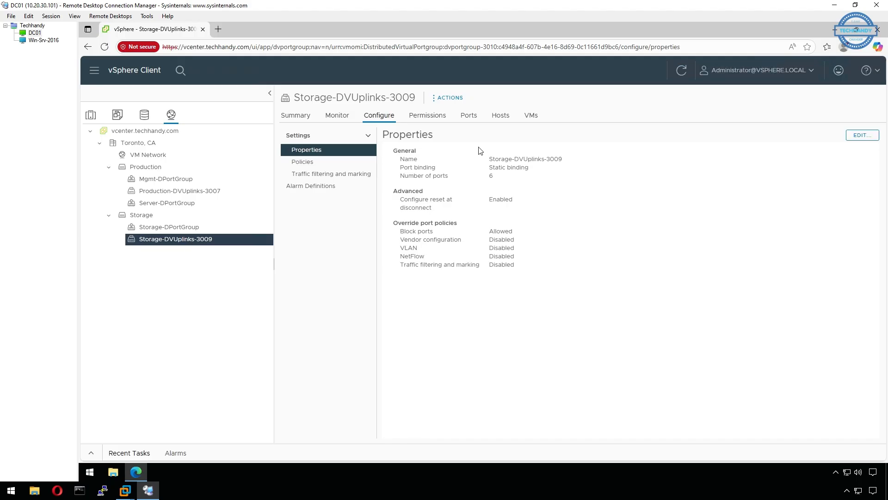
click(469, 115)
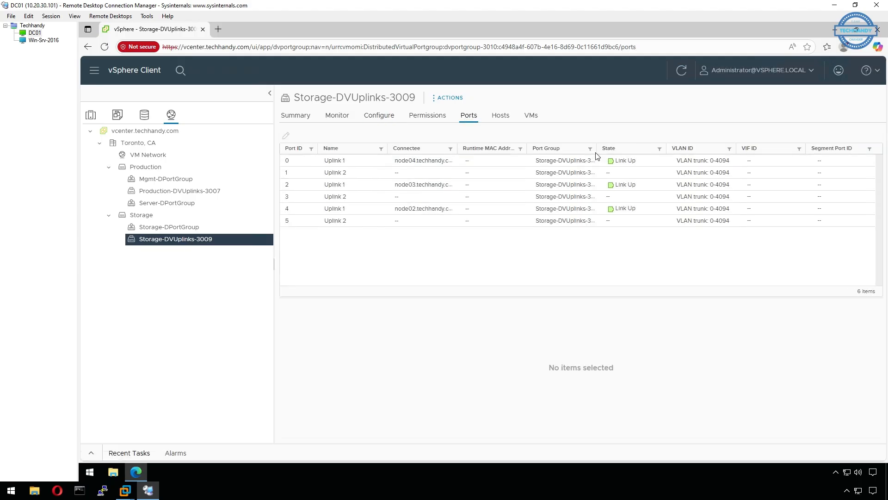
drag(596, 148, 645, 149)
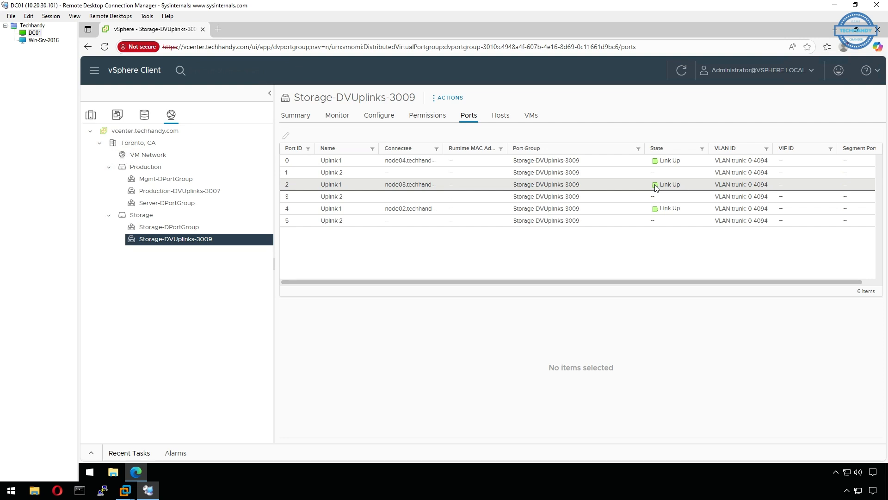
Step: Check the vmk1 IP addresses on node02, node03 and node04 and the connectees of the Storage-DPortGroup ports
click(91, 114)
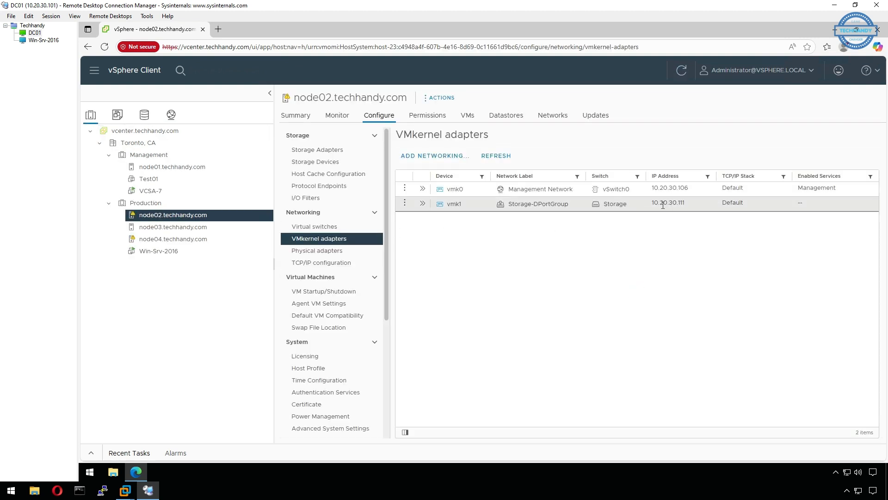
drag(652, 204, 691, 207)
click(252, 228)
click(230, 241)
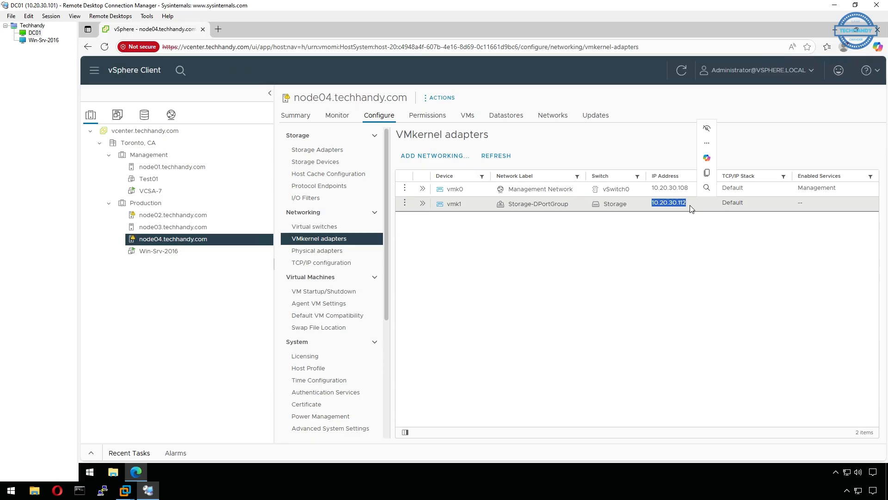
click(174, 120)
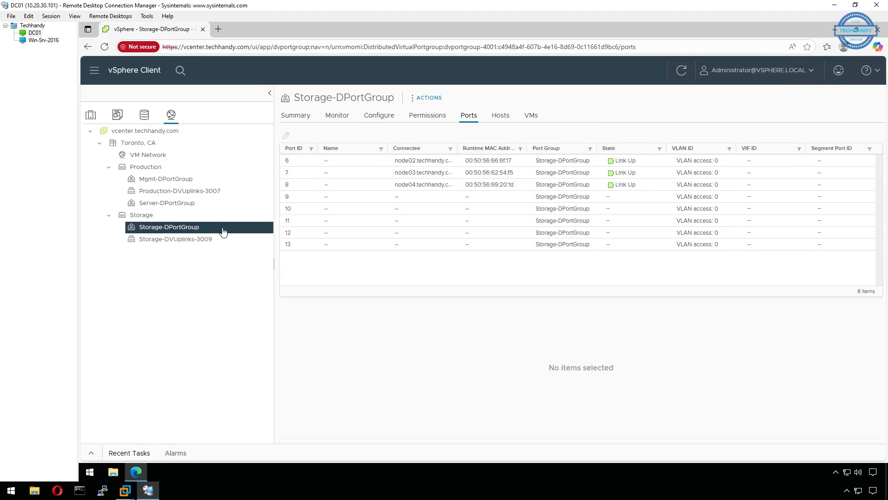
click(456, 148)
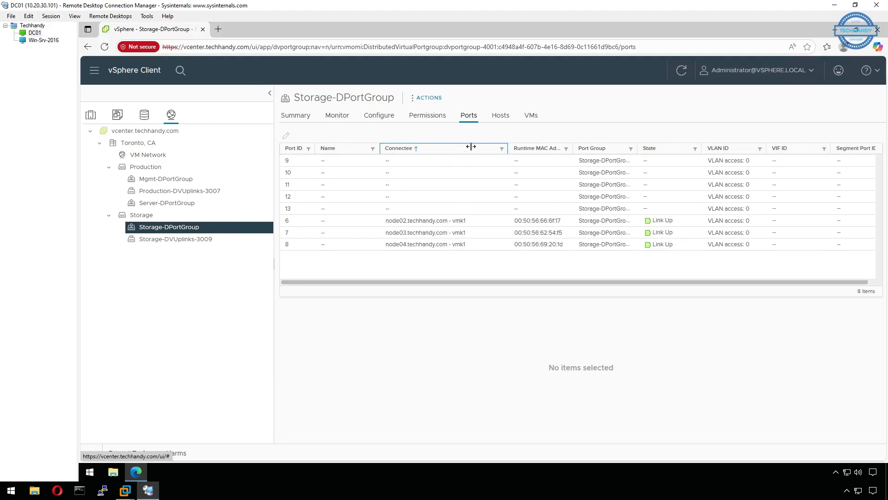
Step: Add VMkernel adapters to Storage-DPortGroup on attached hosts node02, node03 and node04 with default port settings and automatic IPv4
right_click(254, 228)
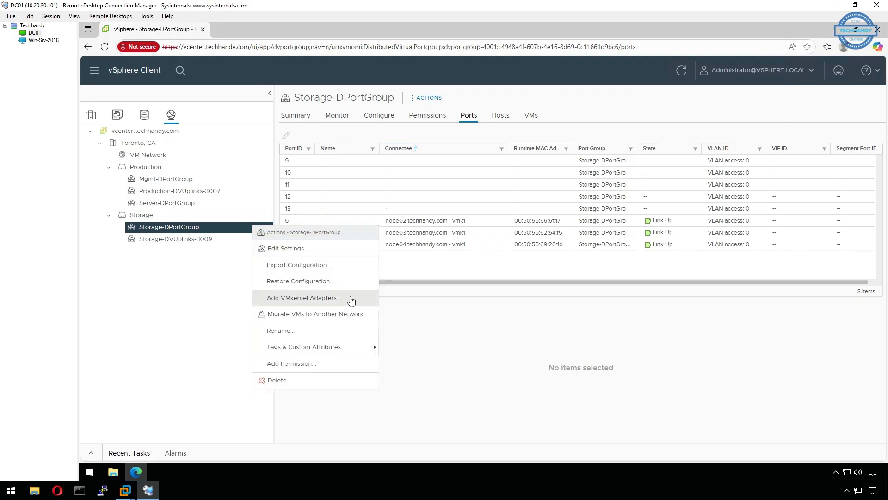
click(352, 298)
click(402, 149)
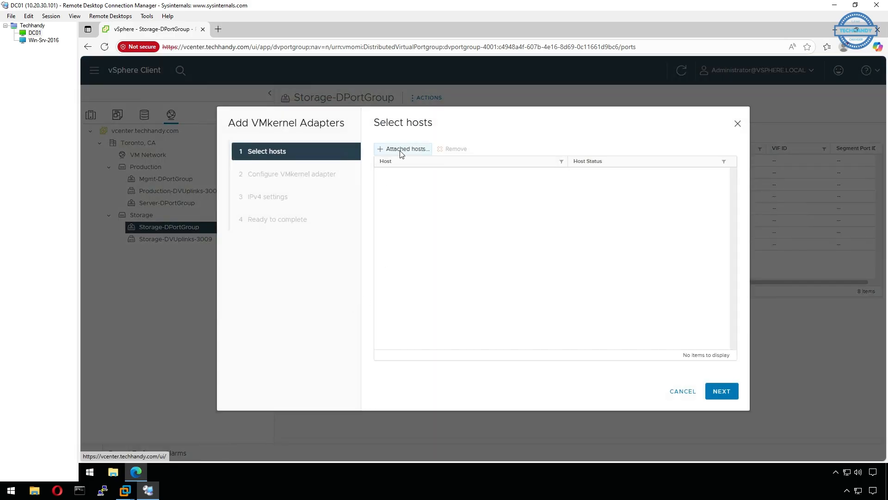
click(307, 180)
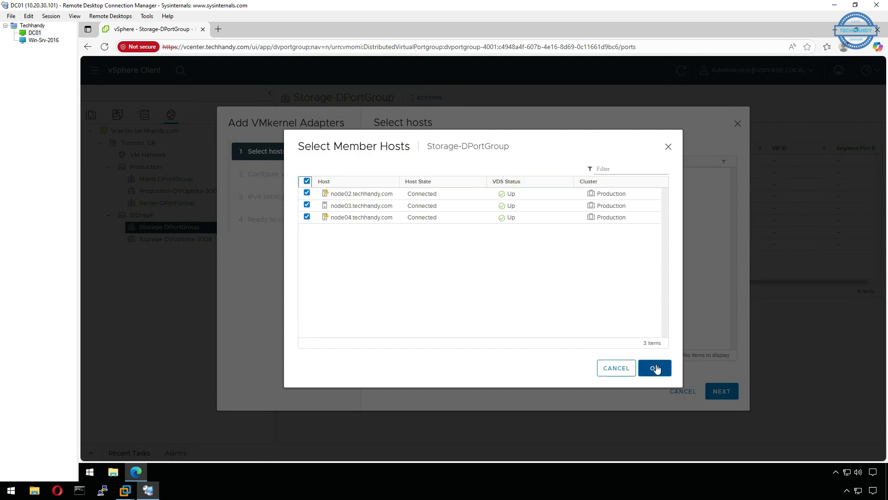
click(655, 368)
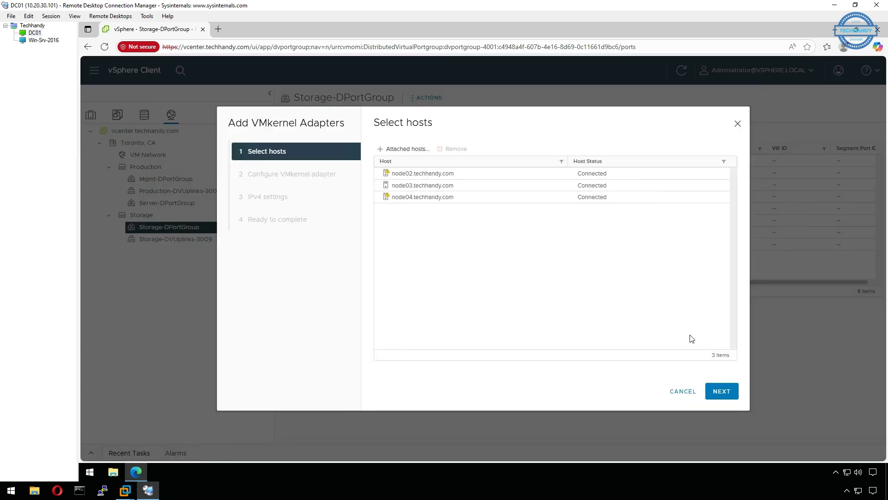
click(721, 390)
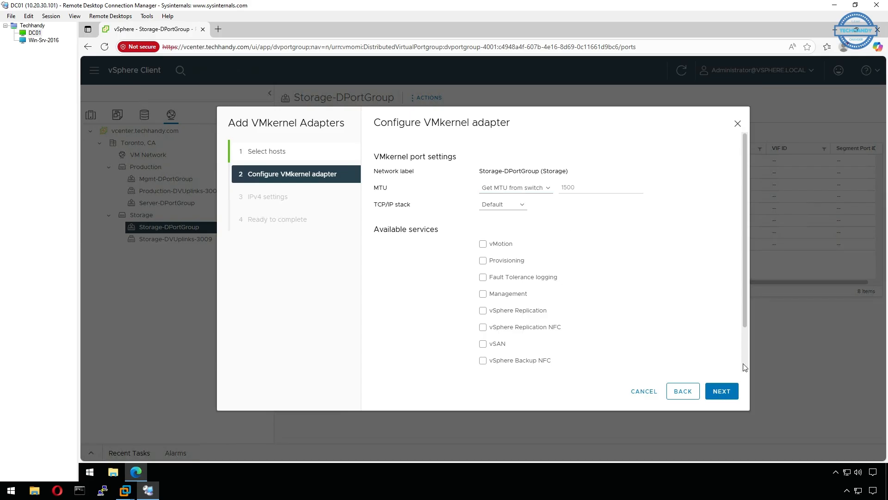
scroll(742, 368, down, 2)
click(720, 392)
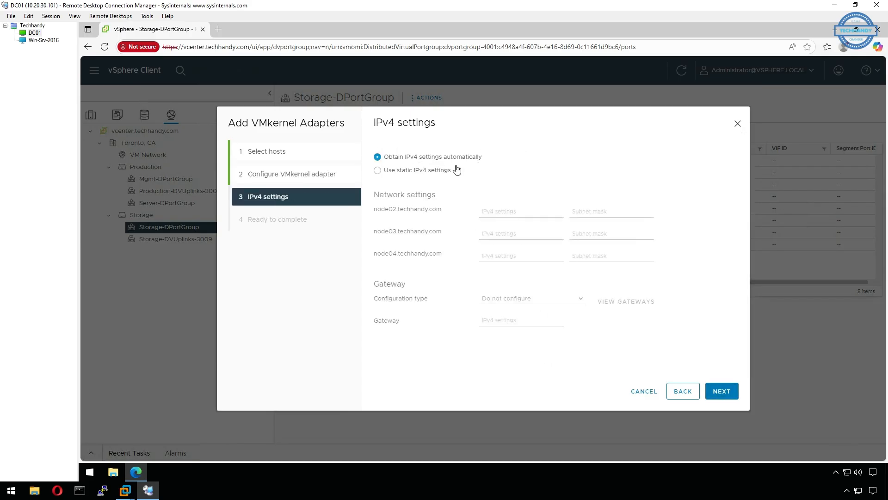
click(727, 393)
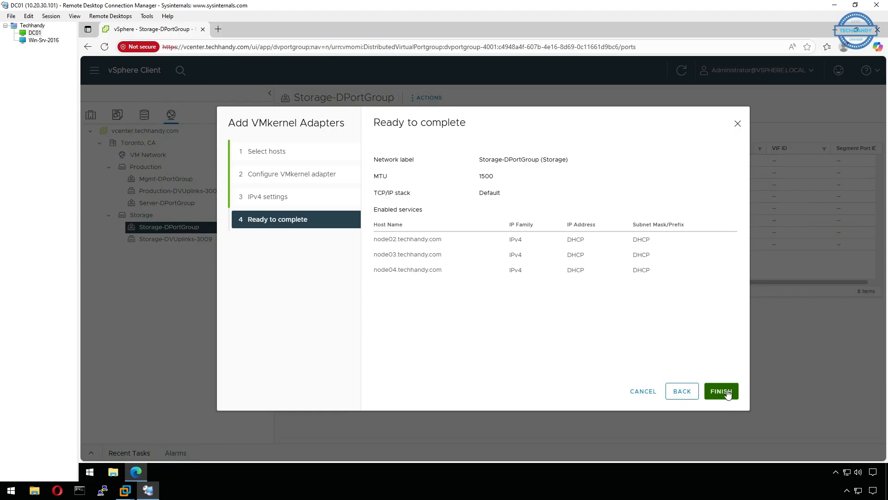
click(727, 393)
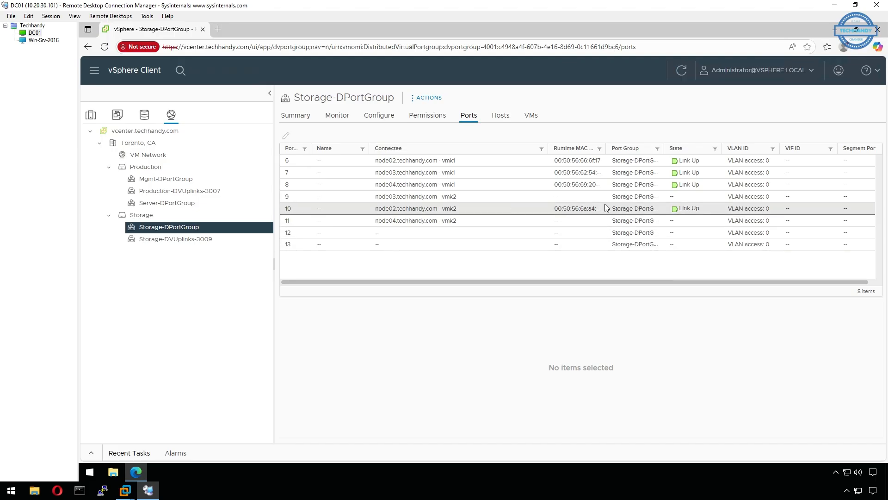
Step: Refresh the Storage-DPortGroup ports and check the VMkernel adapters on hosts node04 and node03
click(679, 74)
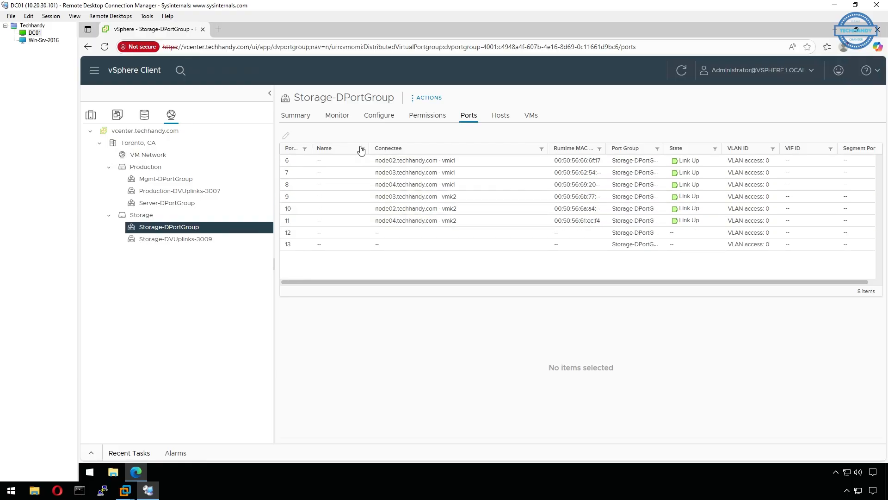
click(91, 116)
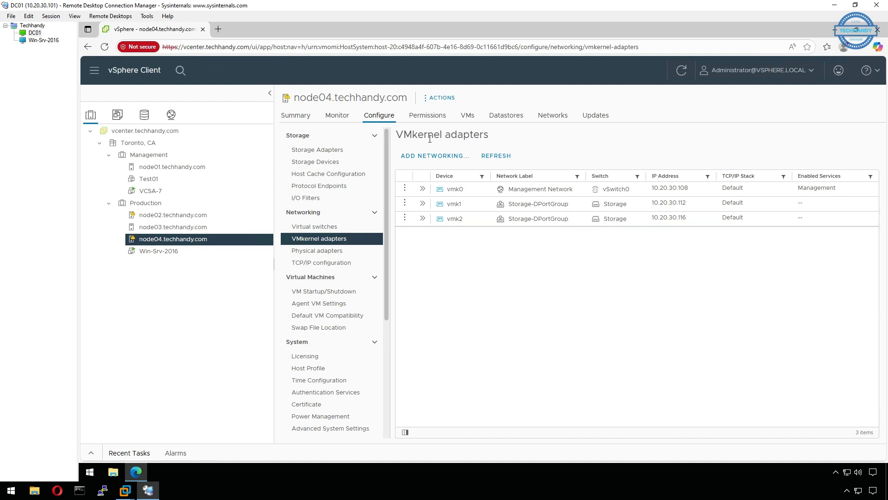
click(253, 227)
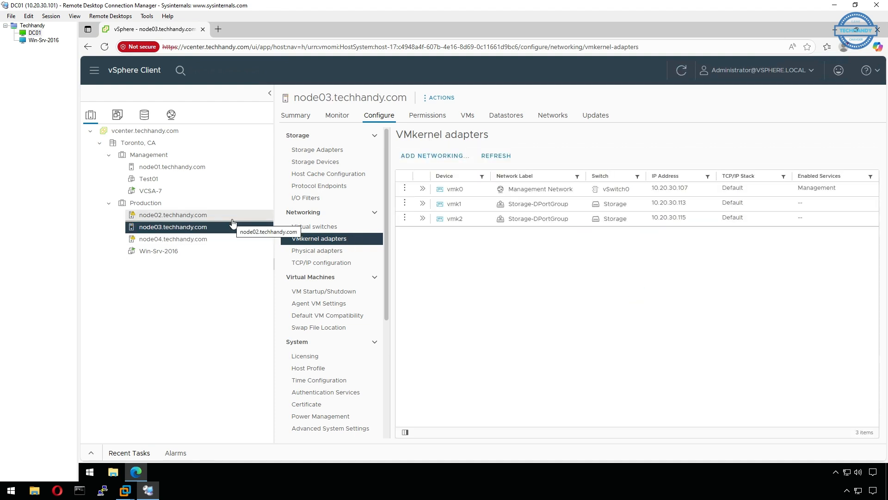
Step: Remove VMkernel adapter vmk2 from each of the hosts node02, node03 and node04
click(246, 214)
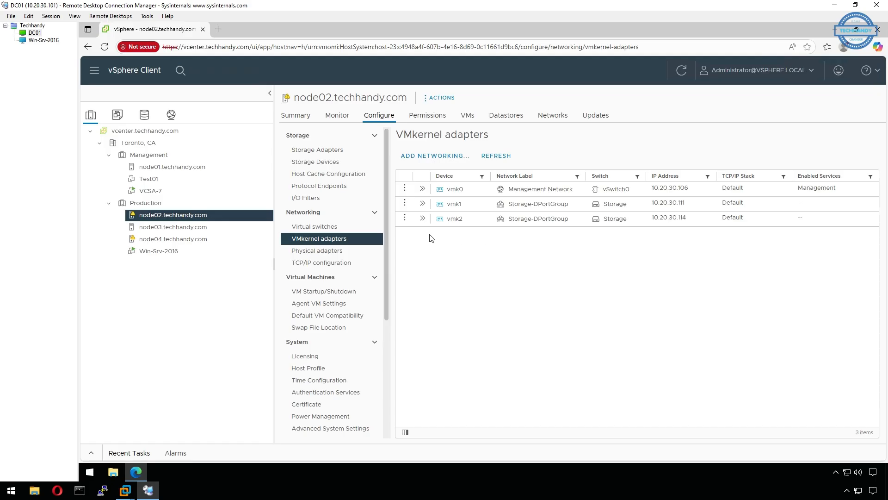
click(404, 218)
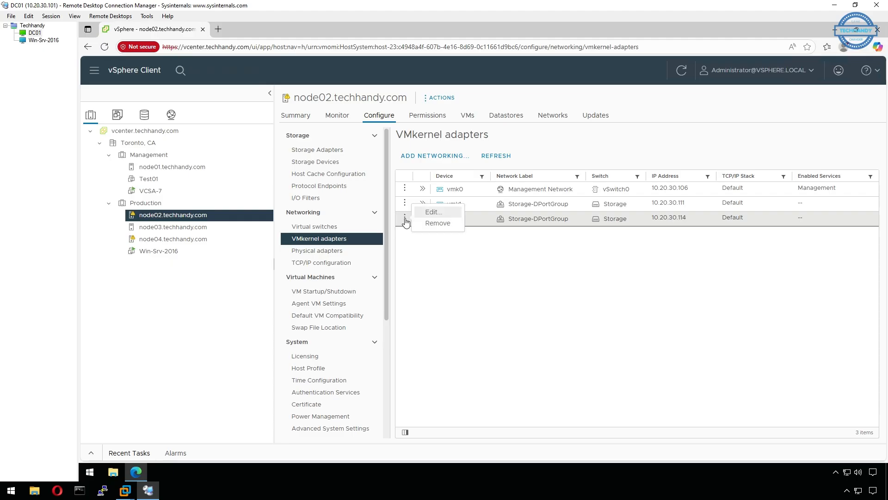
click(438, 223)
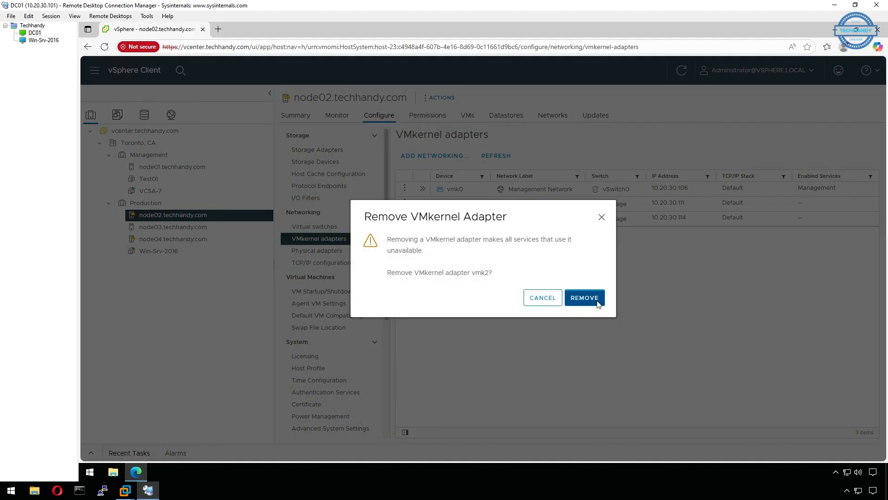
click(596, 303)
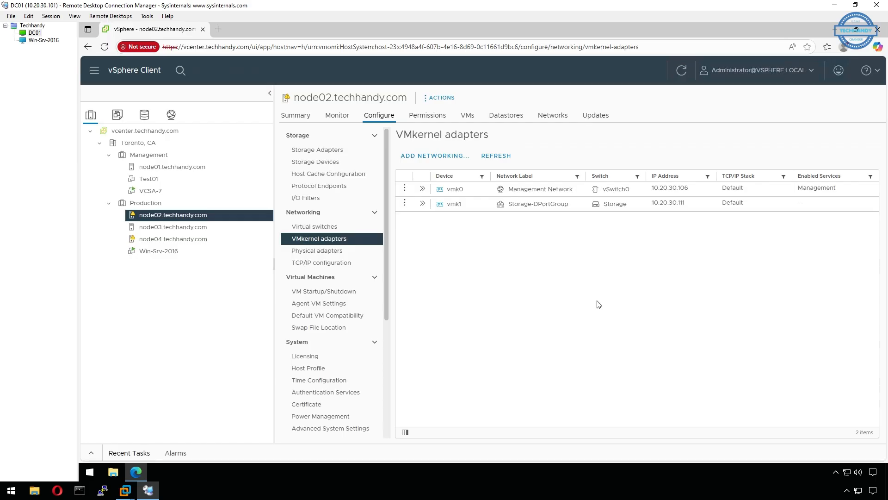
click(257, 228)
click(405, 219)
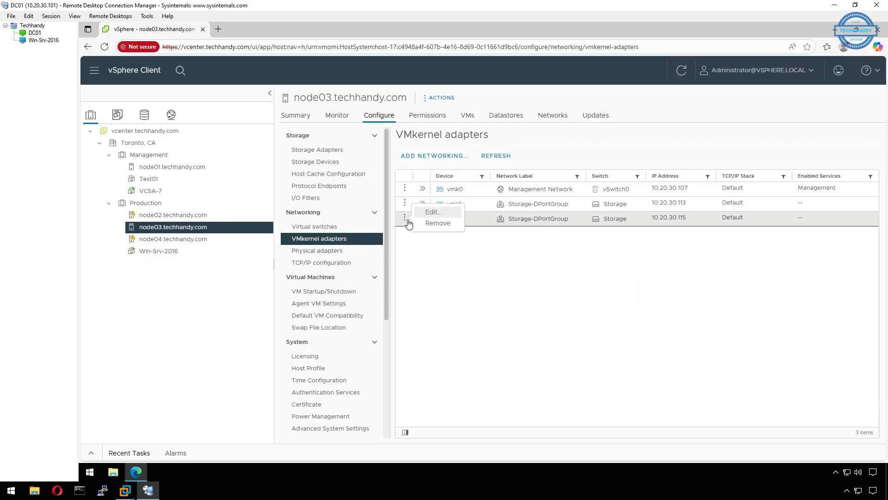
click(432, 230)
click(584, 298)
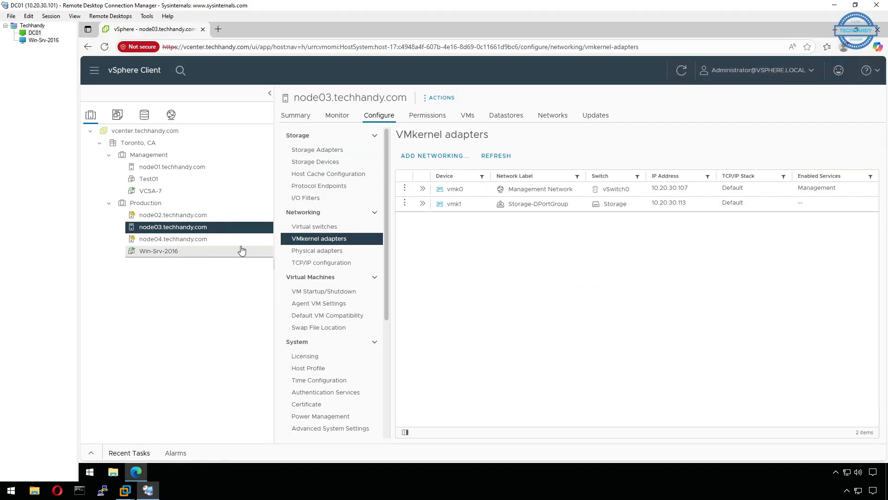
click(259, 238)
click(405, 218)
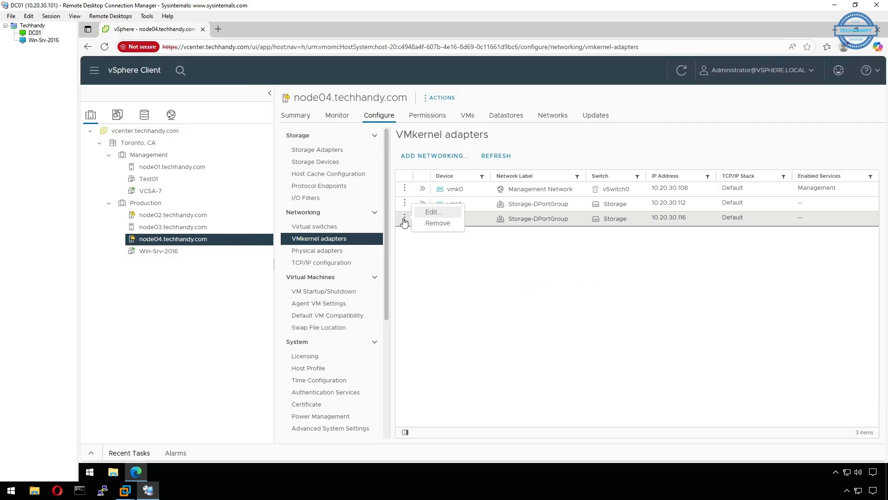
click(431, 230)
click(579, 300)
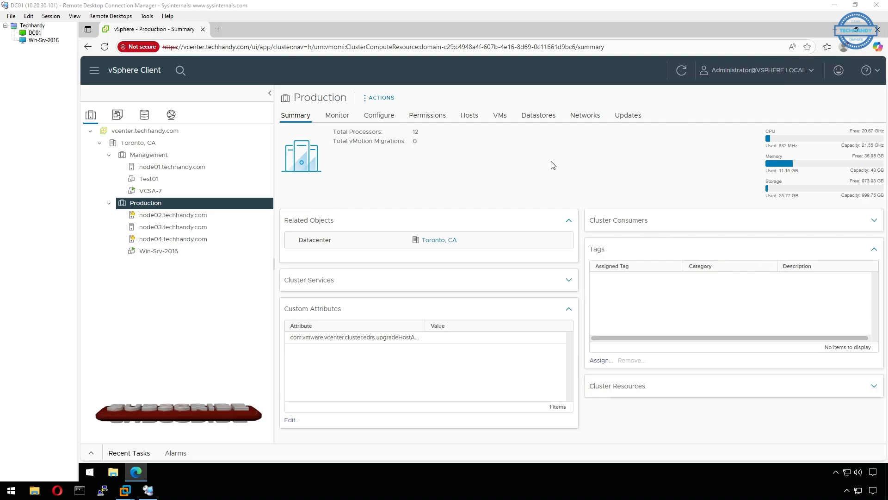
Step: Review the VMkernel adapters on node02.techhandy.com and view the properties of vmk0
click(244, 218)
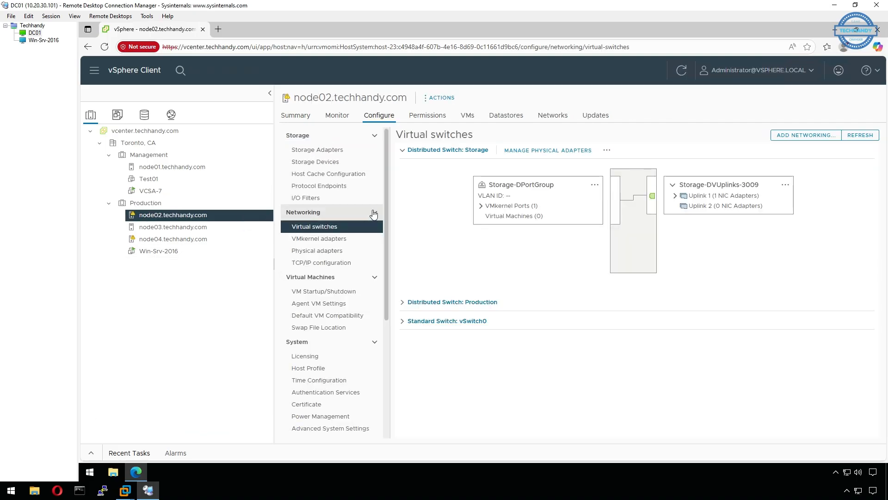
click(342, 244)
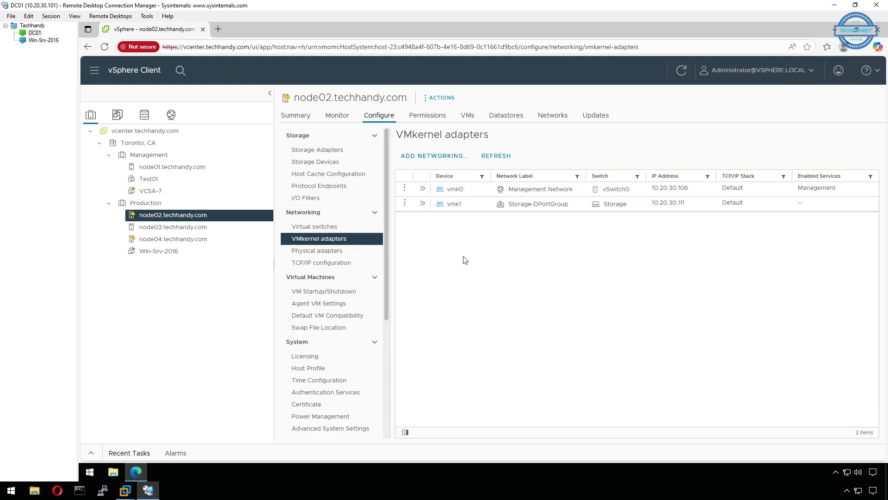
click(422, 189)
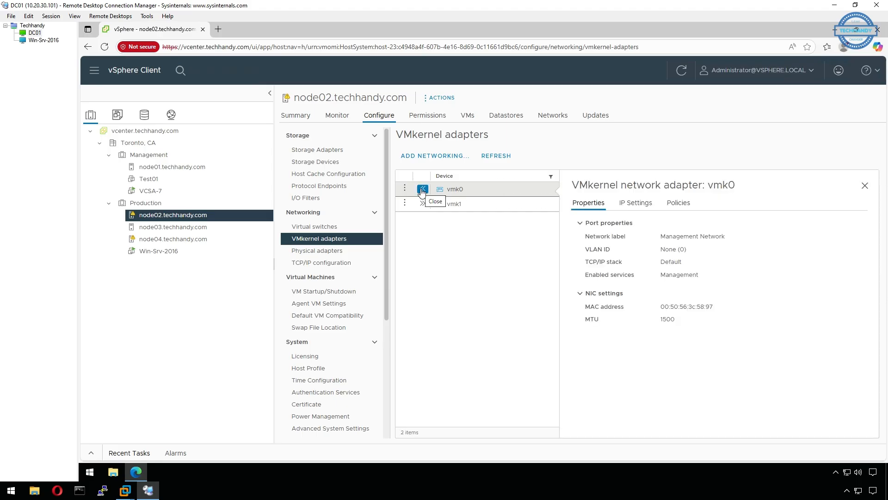
click(865, 186)
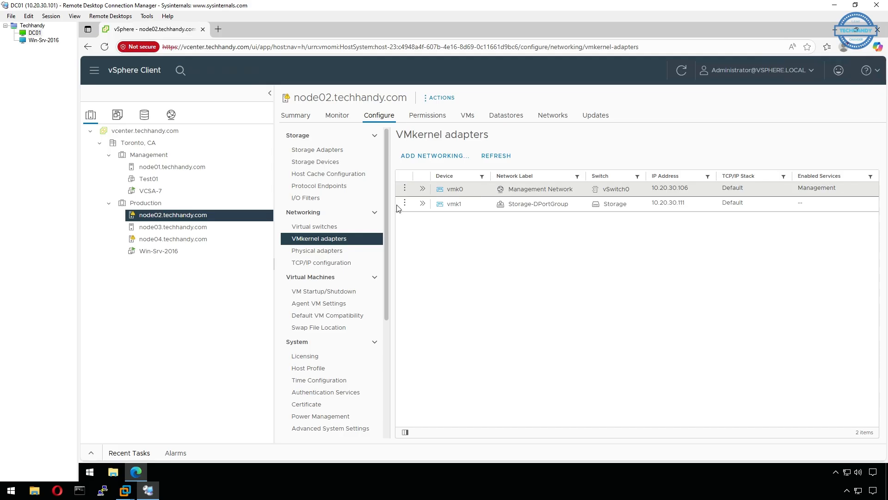
Step: Examine the standard switch vSwitch0 with its vmk0 port and the Production distributed switch in node02's virtual switches
click(341, 227)
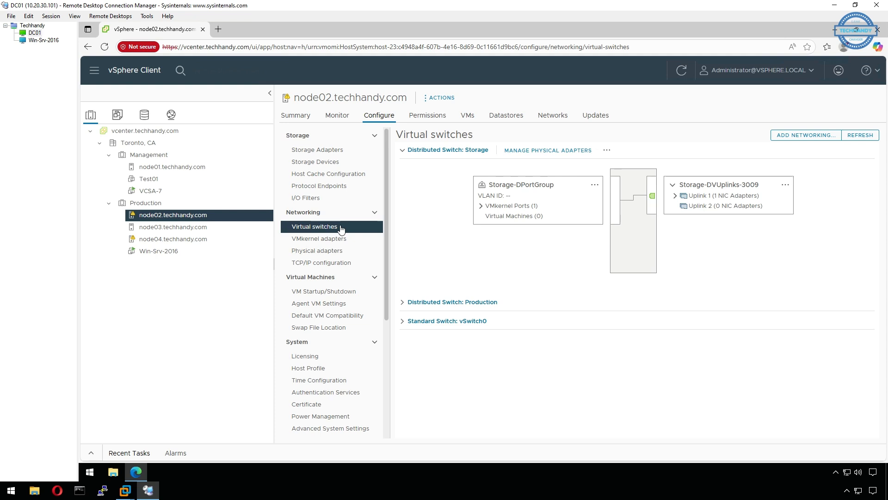
click(402, 321)
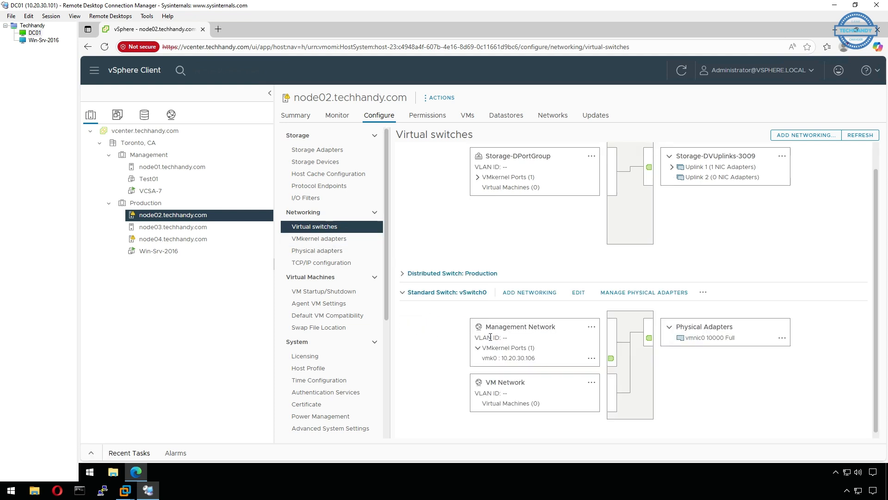
drag(483, 362, 492, 364)
click(481, 363)
click(402, 273)
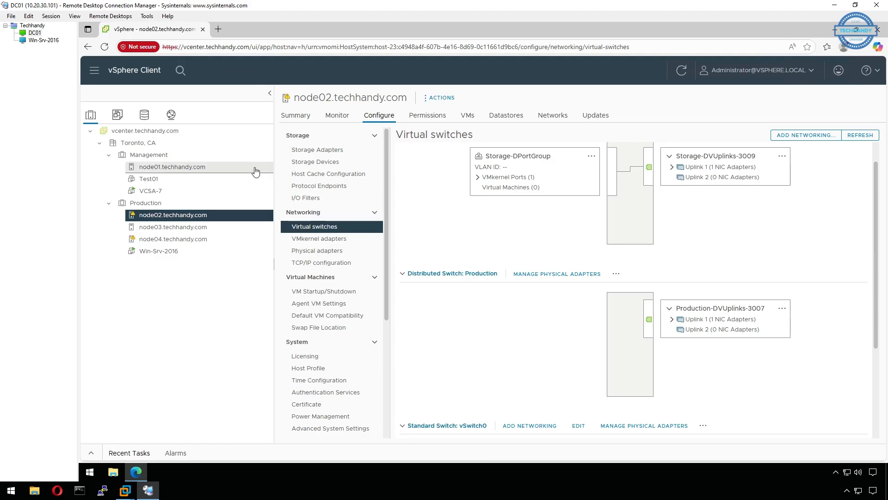
Step: Start managing host networking on the Production distributed switch for the member hosts node02, node03 and node04
click(171, 115)
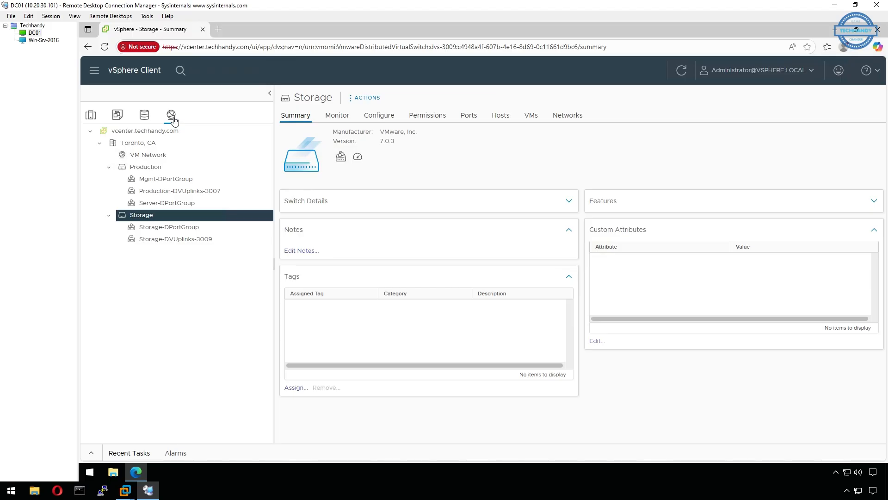
click(179, 167)
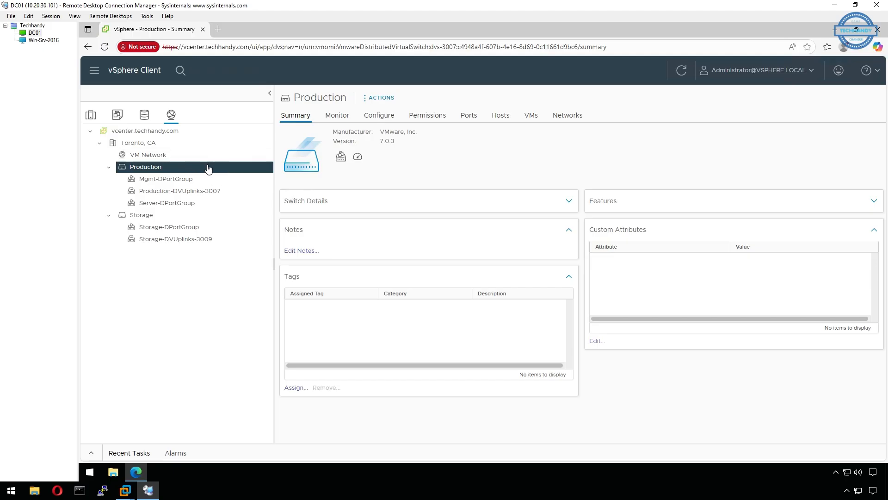
right_click(210, 166)
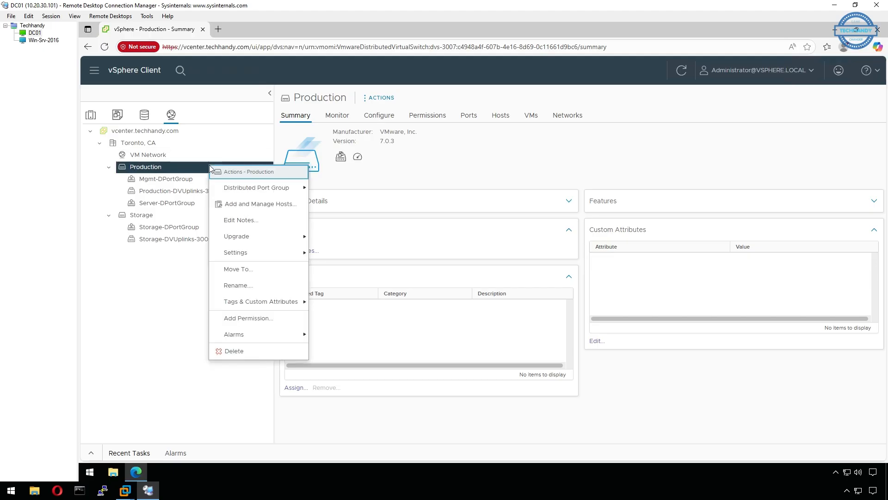
click(293, 206)
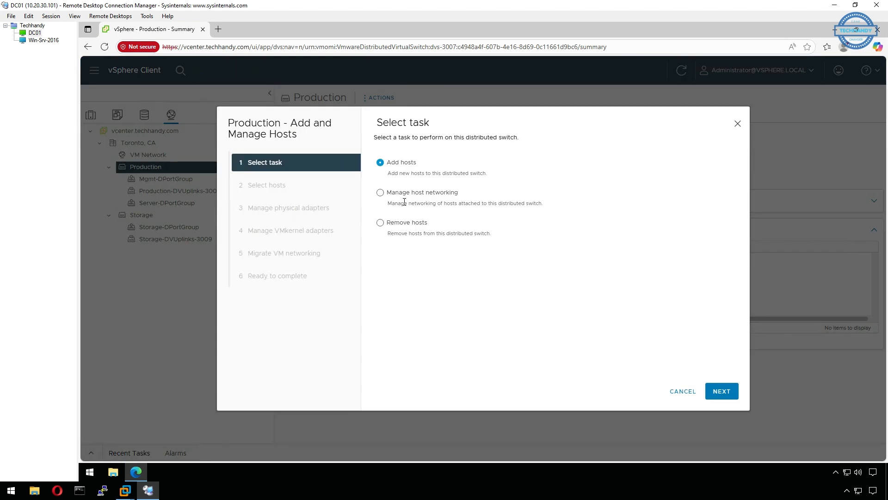
click(409, 196)
click(728, 392)
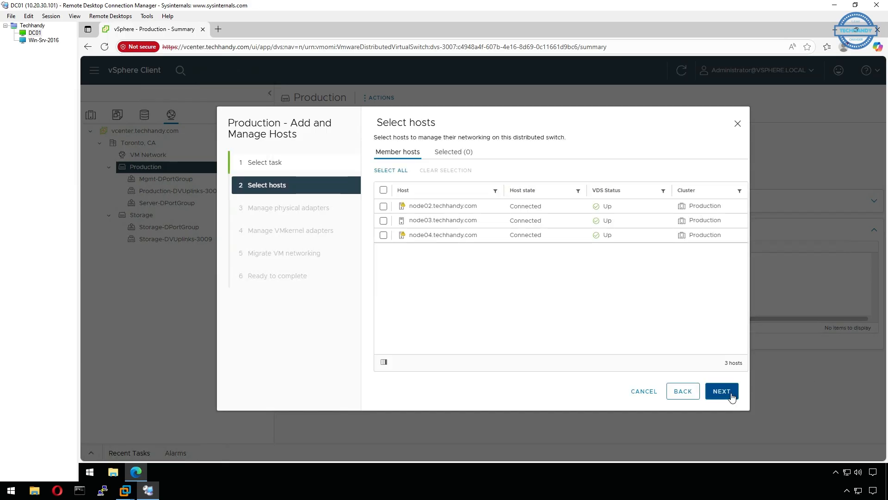
click(383, 190)
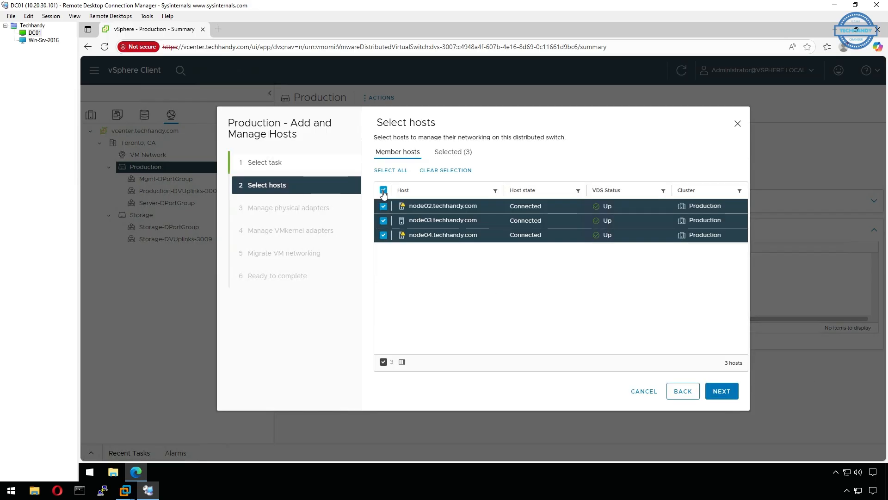
click(727, 393)
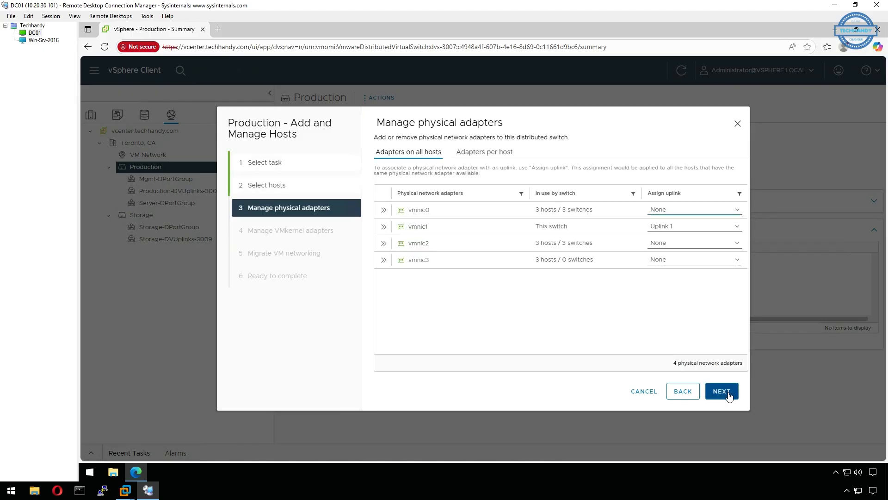
Step: Keep the existing physical uplink assignments and assign VMkernel adapter vmk0 on all selected hosts to Mgmt-DPortGroup
click(728, 394)
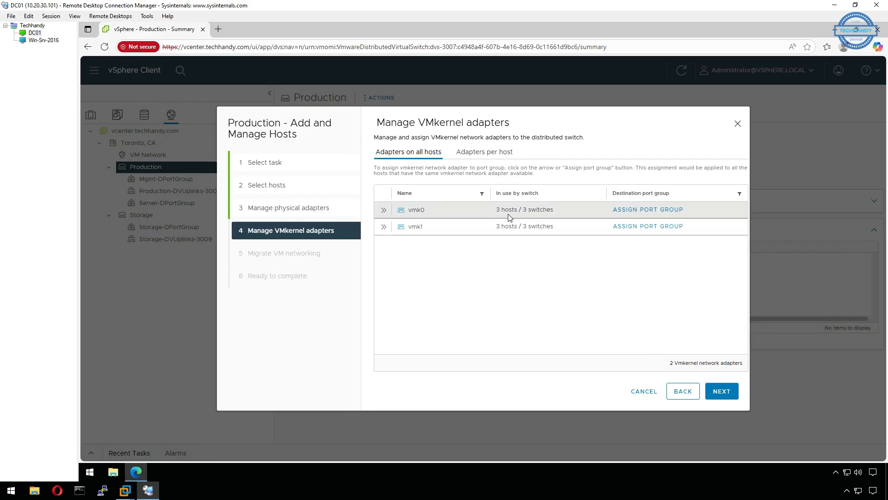
click(384, 211)
click(385, 212)
click(643, 212)
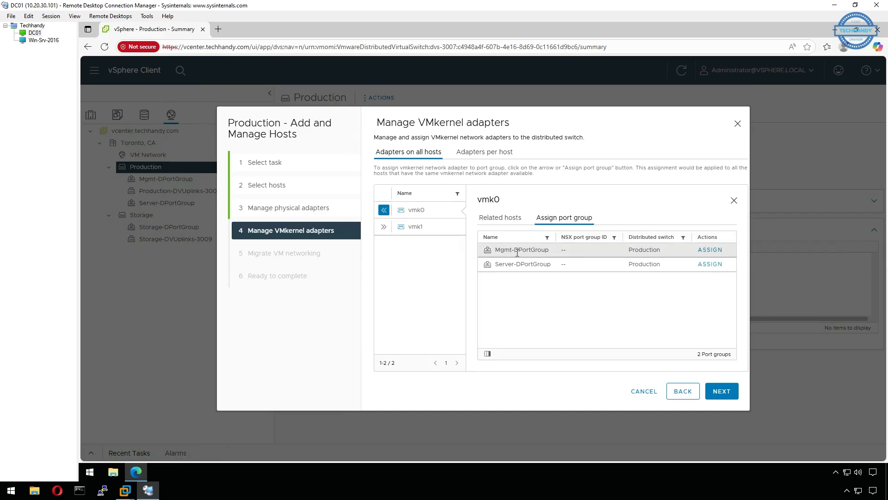
click(711, 250)
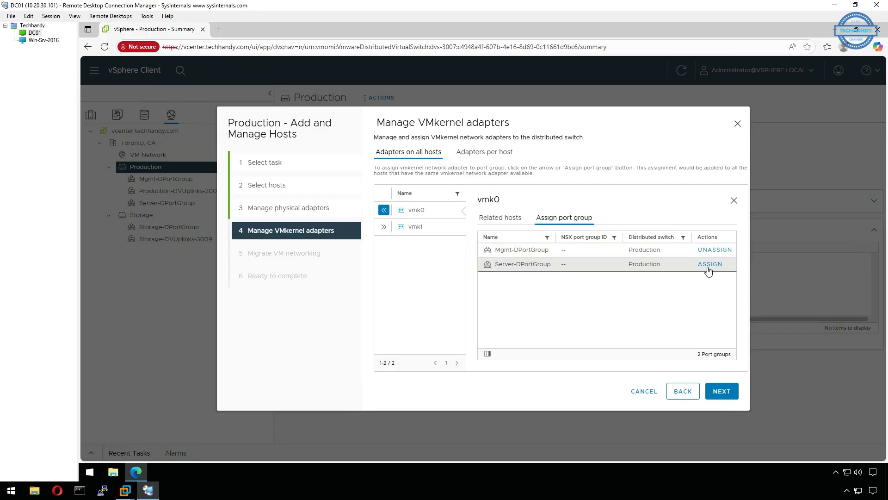
Step: Skip virtual machine network migration, review the hosts and VMkernel adapters to update, and finish the host networking wizard
click(722, 392)
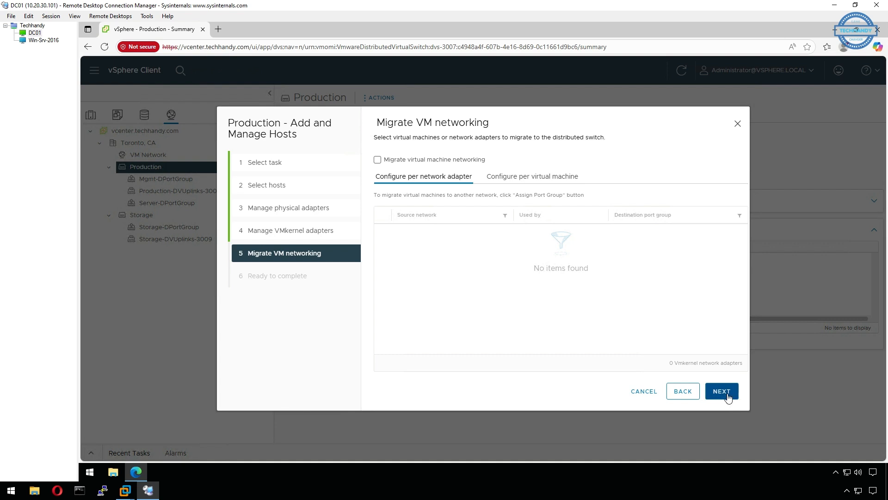
click(722, 391)
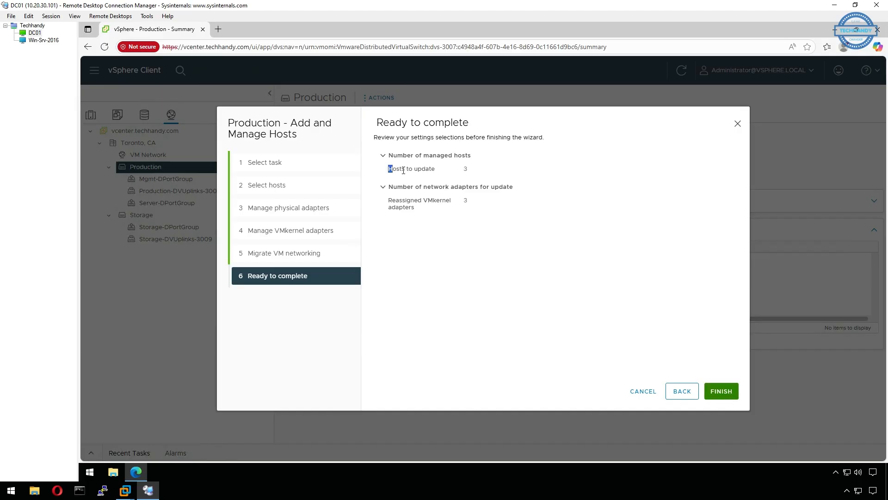
drag(402, 170, 467, 169)
click(460, 210)
drag(388, 199, 481, 206)
click(496, 238)
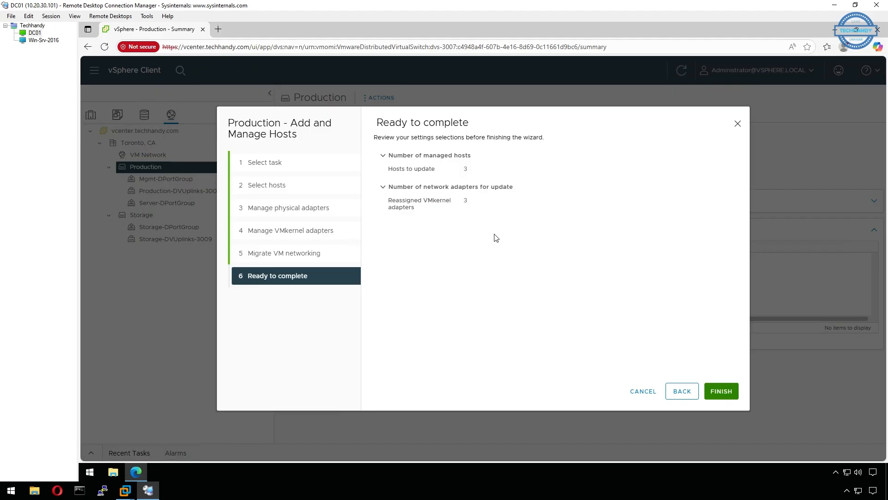
click(727, 393)
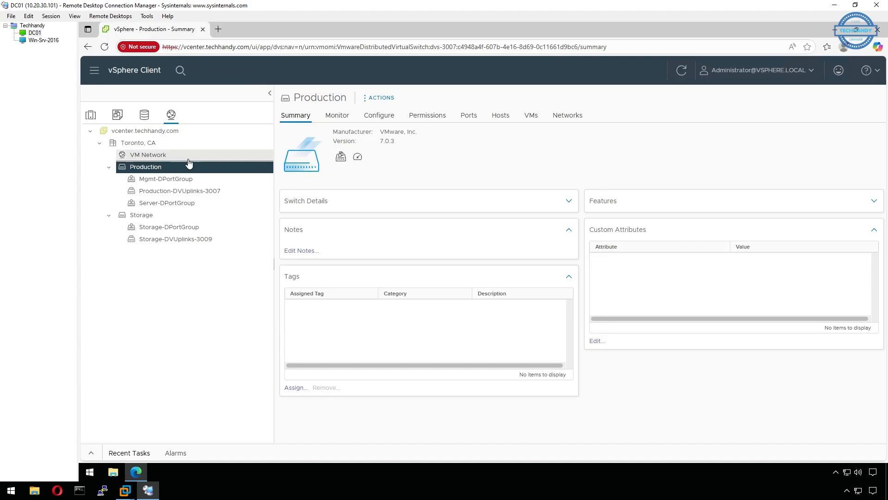
Step: Check the ports of Mgmt-DPortGroup, then inspect the Production switch's VMkernel port and vSwitch0 on node02.techhandy.com
click(206, 180)
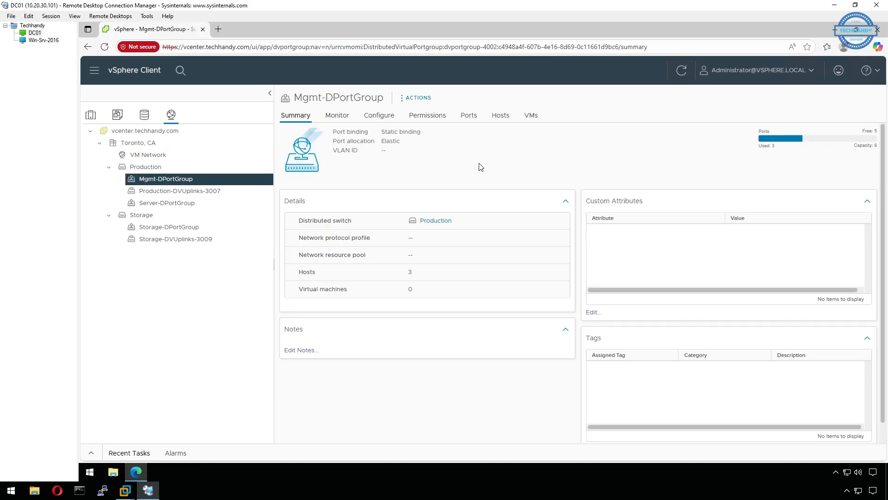
click(468, 117)
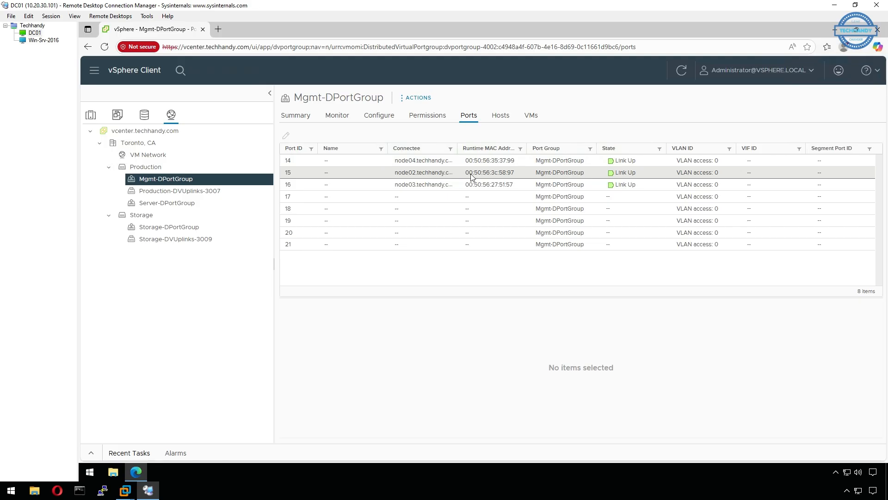
click(407, 172)
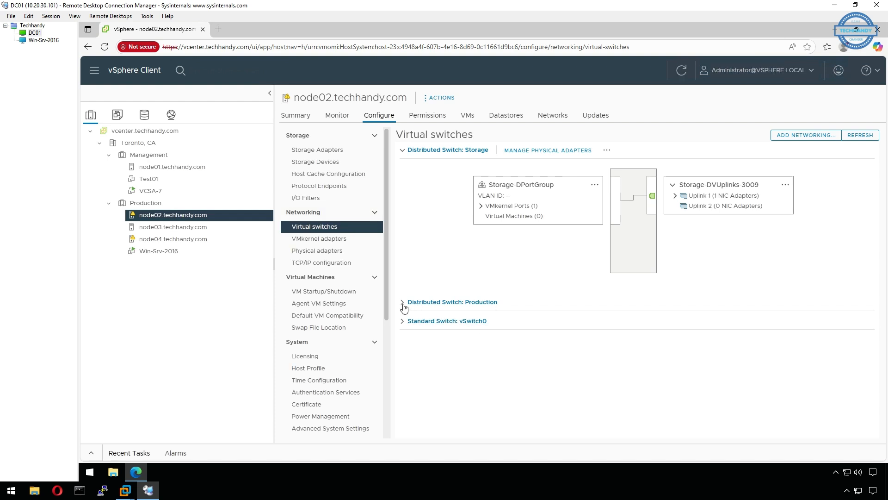
click(402, 302)
click(477, 353)
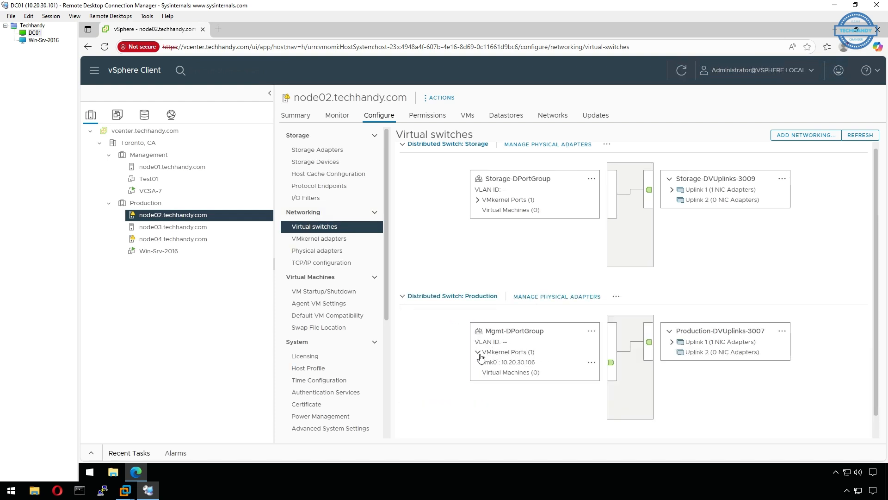
scroll(503, 366, down, 1)
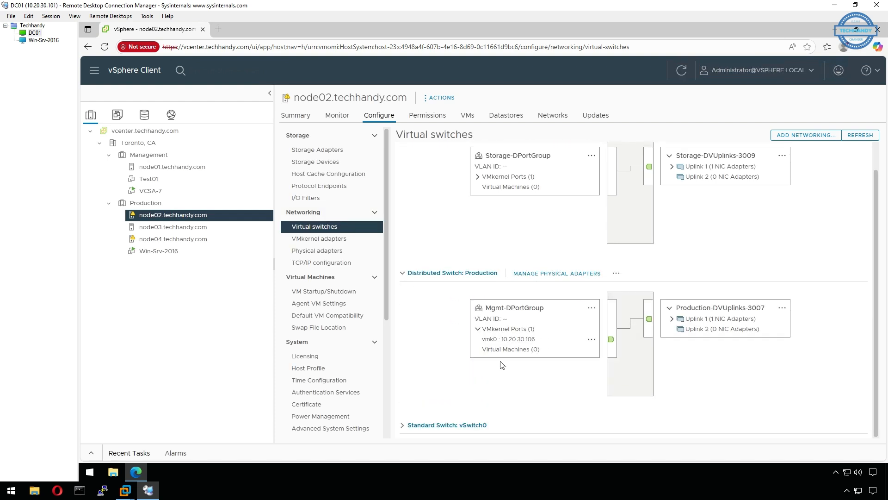
click(401, 429)
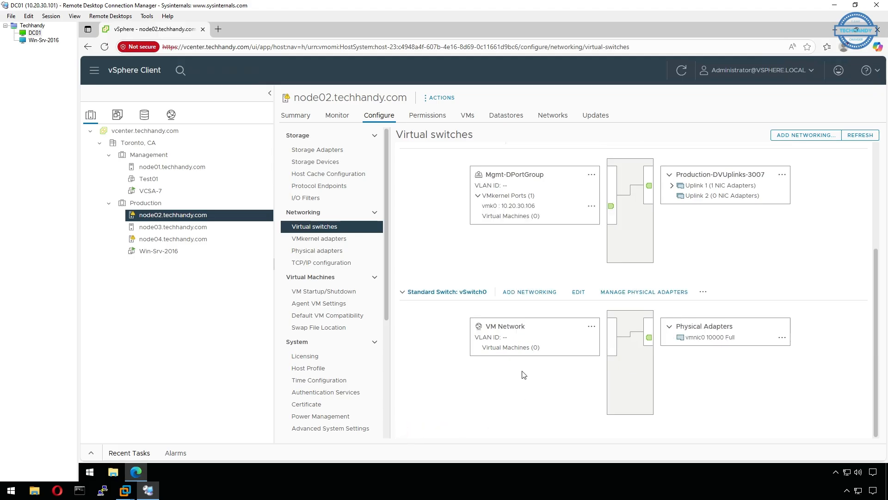
scroll(501, 230, up, 1)
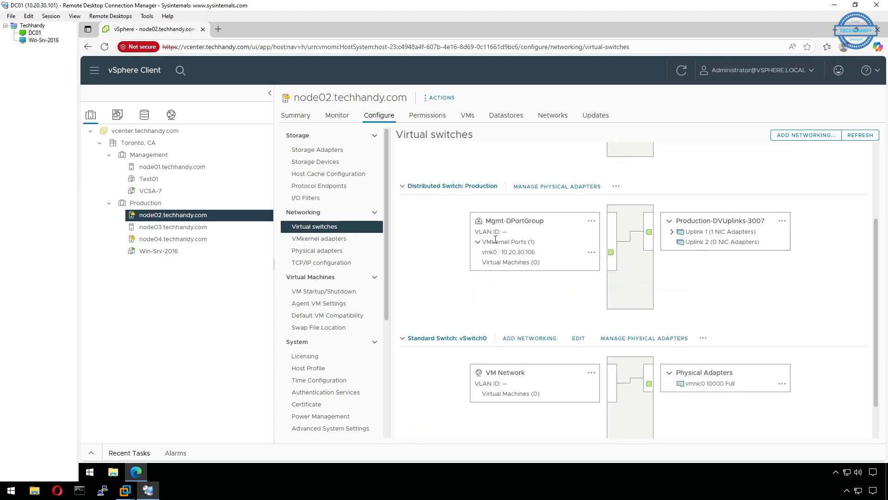
Step: Inspect the Mgmt-DPortGroup VMkernel port on the Production switch and the contents of vSwitch0 on node03.techhandy.com
click(187, 227)
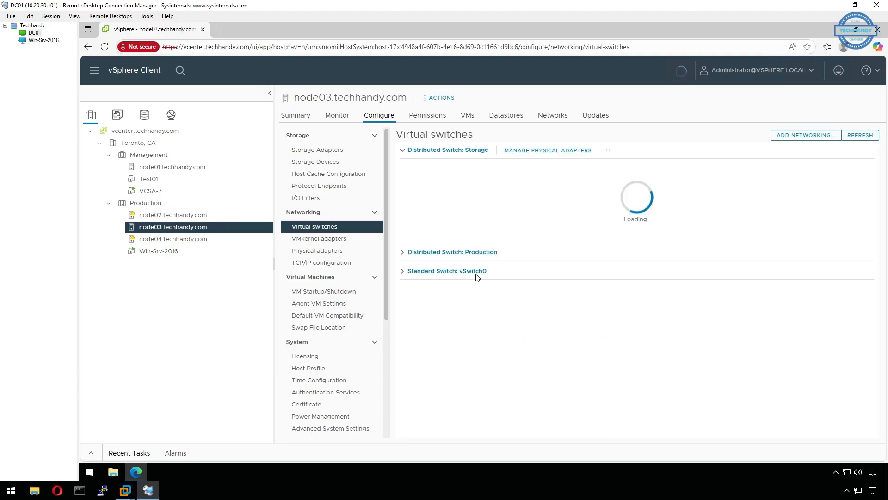
click(403, 302)
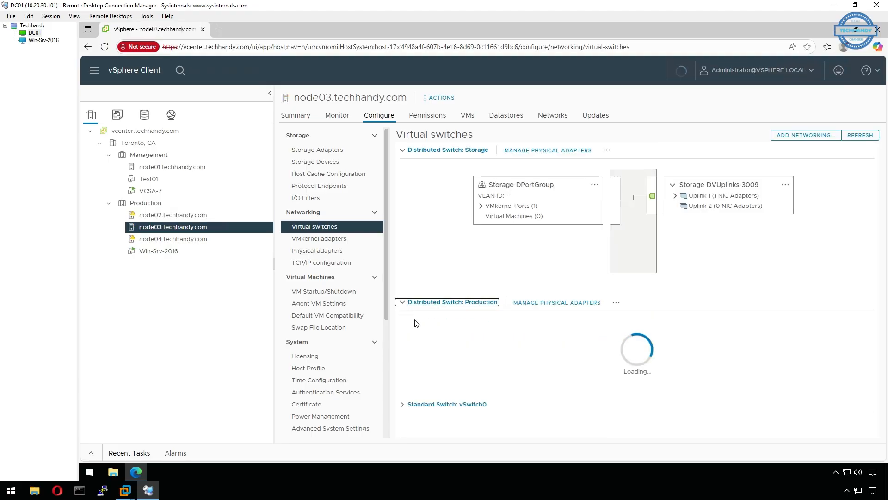
scroll(513, 360, down, 1)
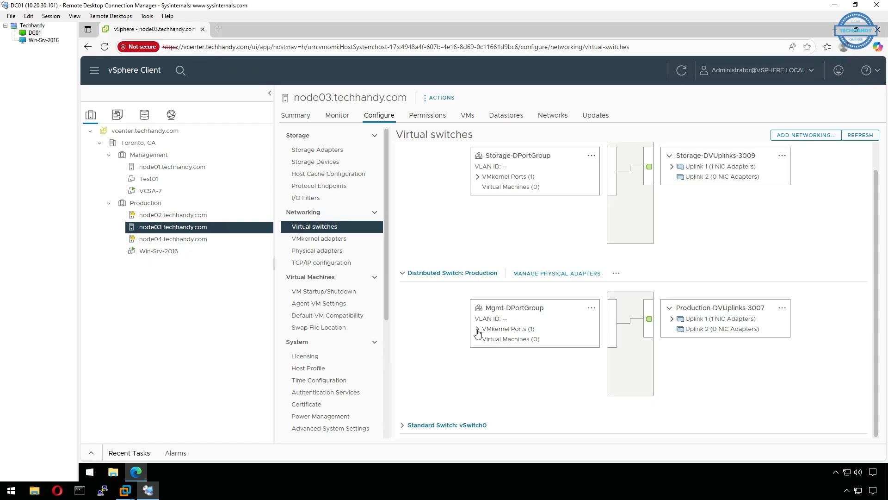
click(478, 328)
click(402, 425)
scroll(470, 373, down, 3)
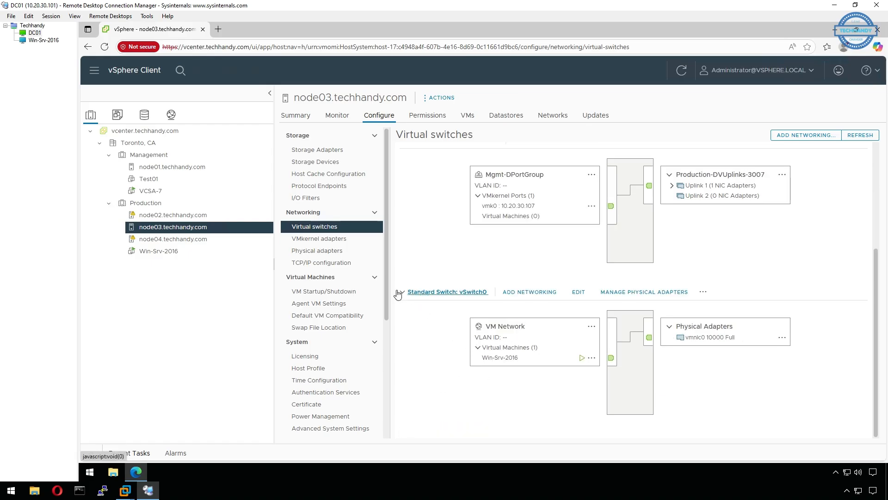
Step: Inspect the Mgmt-DPortGroup VMkernel port on the Production switch and the contents of vSwitch0 on node04.techhandy.com
click(214, 239)
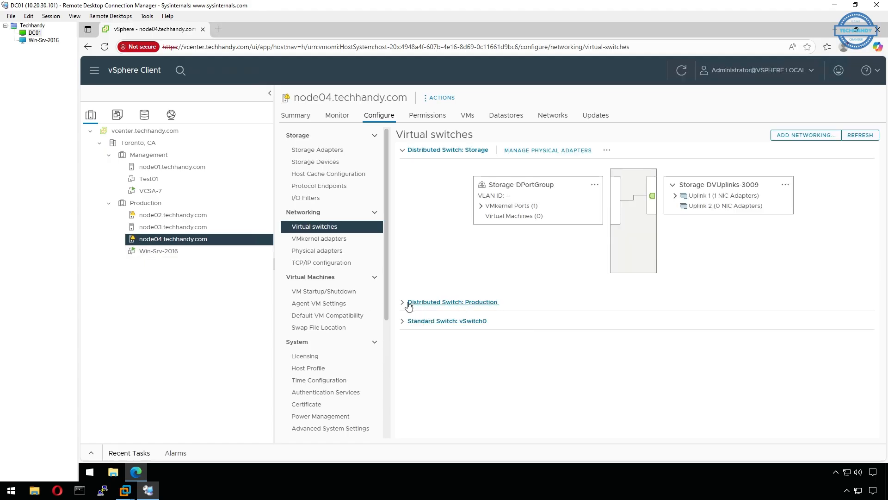
click(402, 301)
click(478, 352)
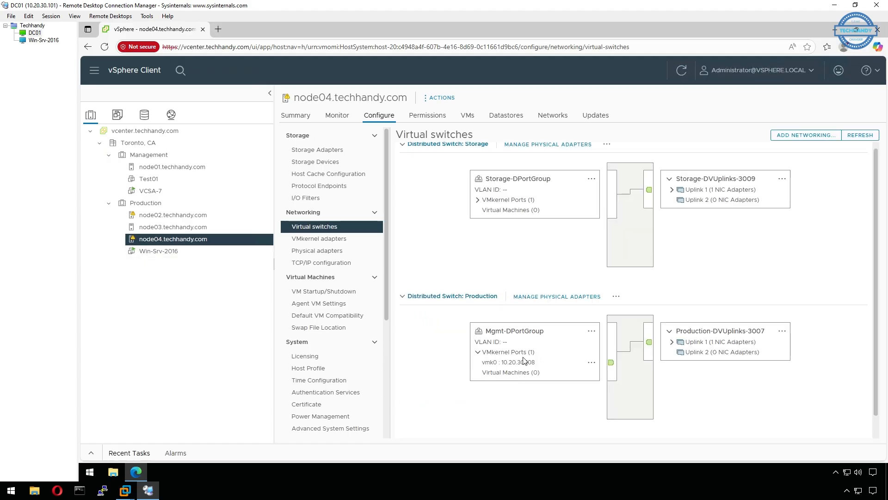
scroll(526, 370, down, 1)
click(404, 428)
scroll(480, 416, down, 3)
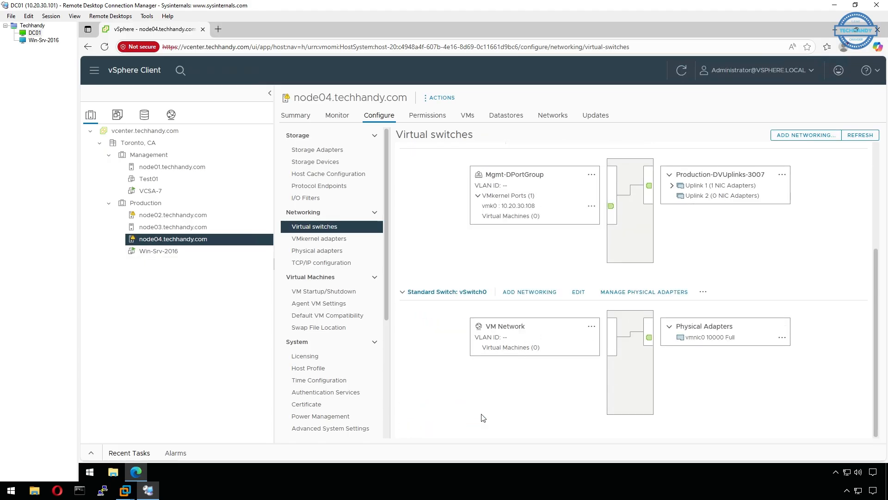
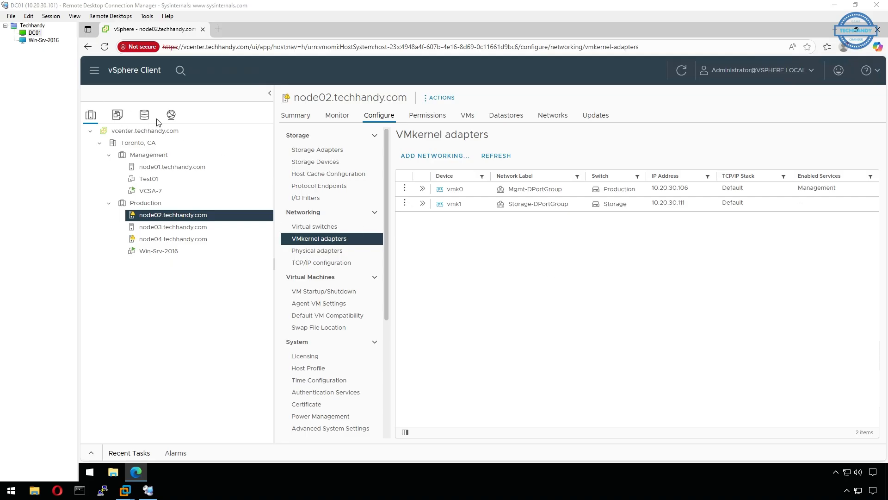
Step: Start managing host networking on the Production distributed switch and select all member hosts: node02, node03 and node04
click(172, 118)
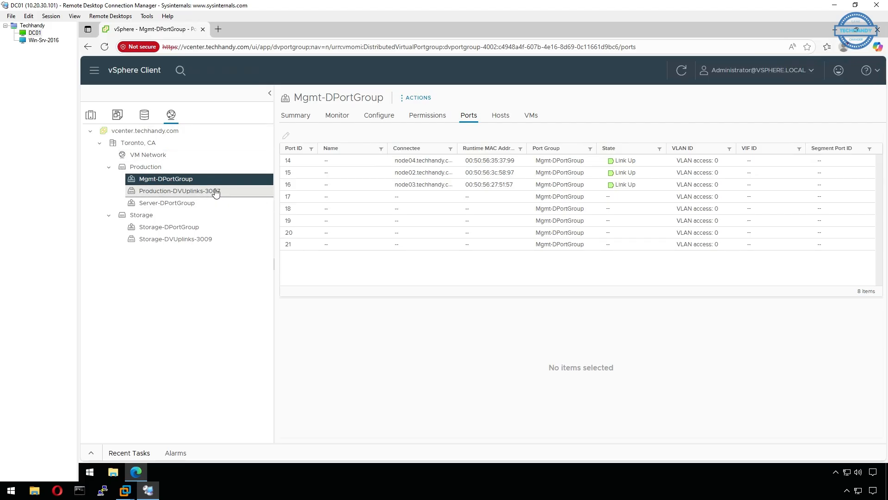
click(199, 170)
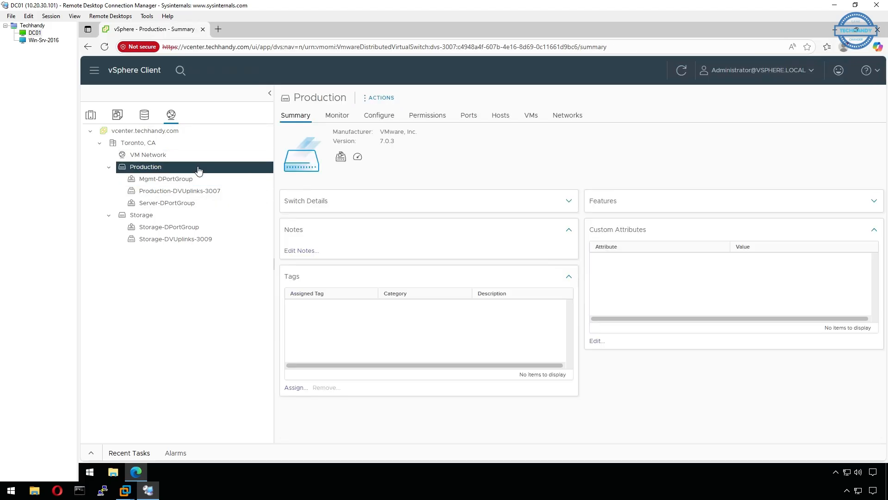
right_click(229, 169)
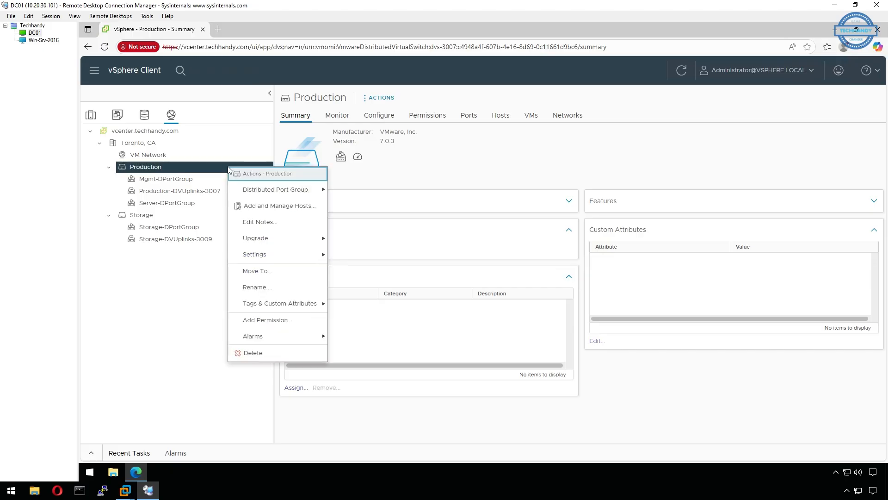
click(305, 206)
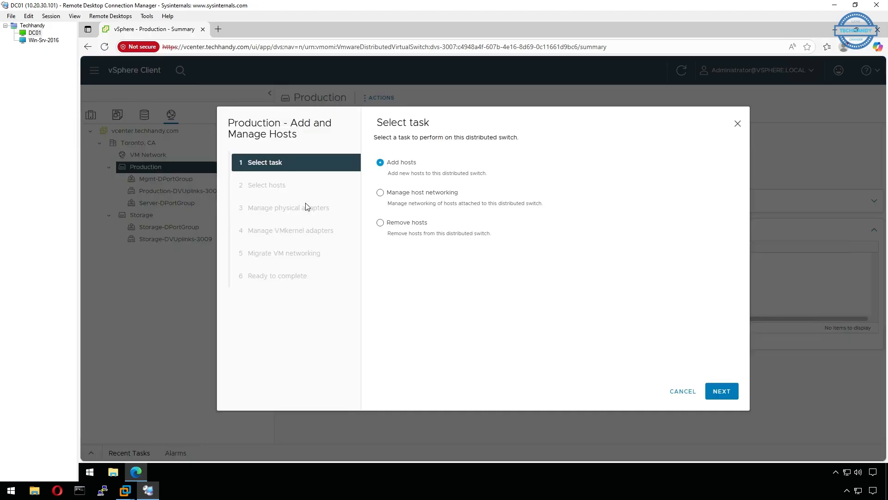
click(422, 193)
click(720, 392)
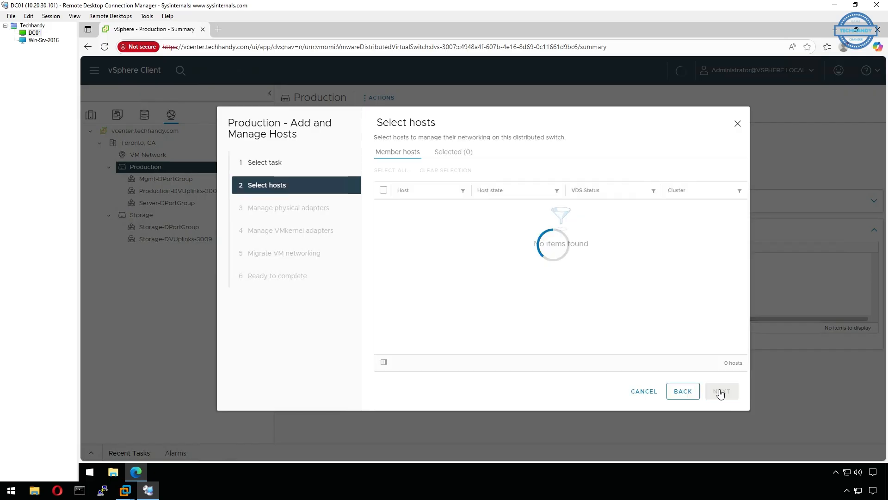
click(384, 191)
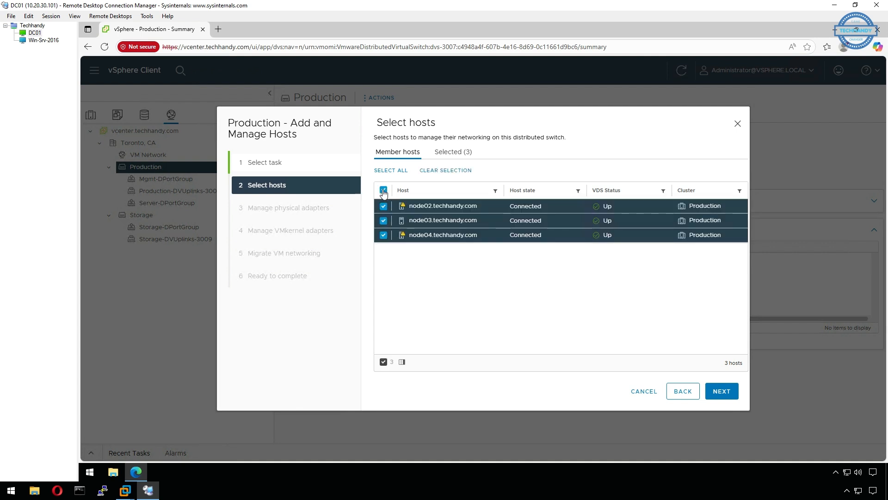
click(728, 393)
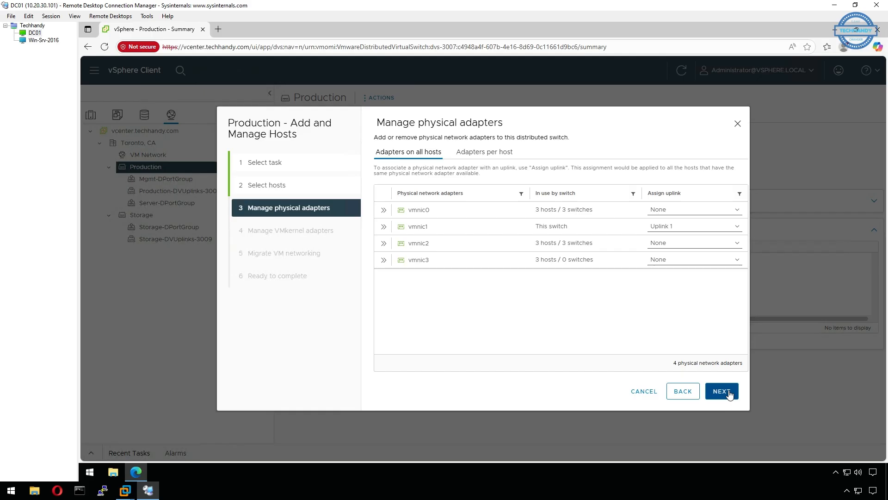
Step: Keep the physical and VMkernel adapter assignments, enable virtual machine network migration, and assign Network adapter 1 to Server-DPortGroup
click(729, 394)
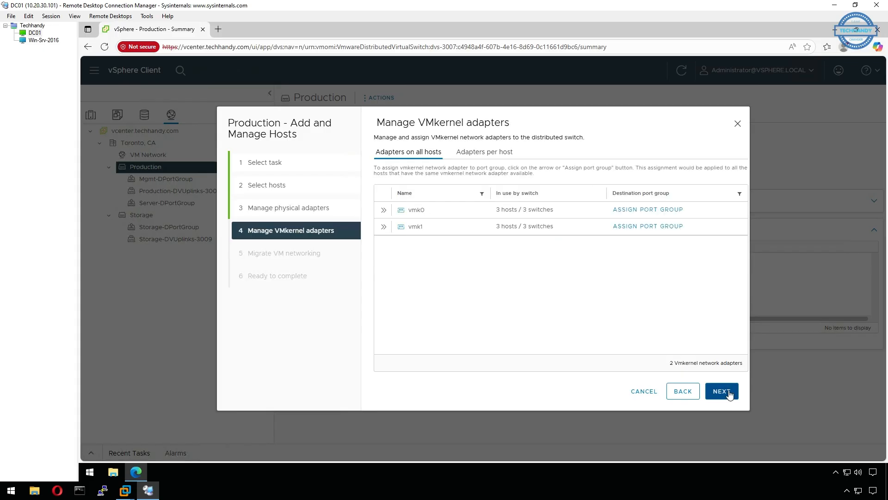
click(729, 393)
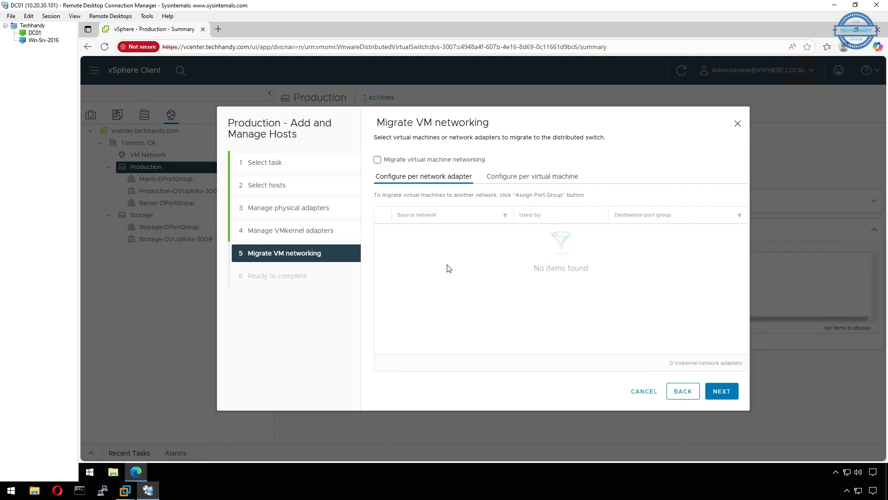
click(378, 160)
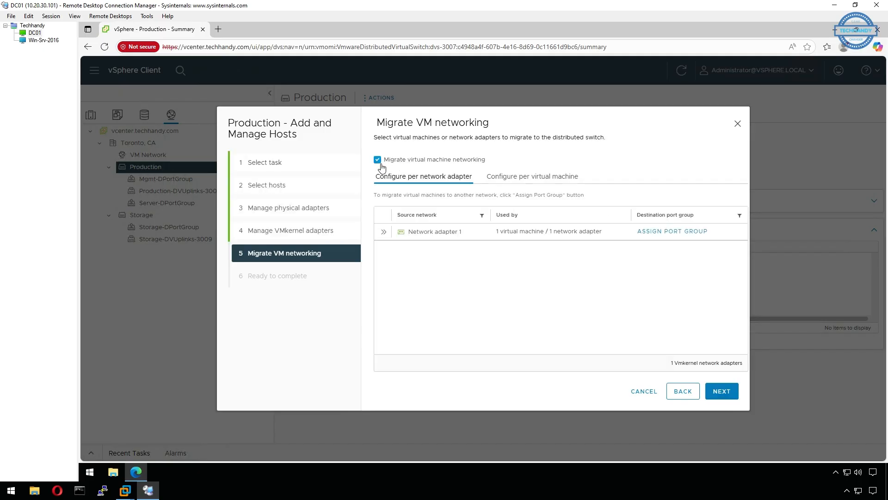
click(383, 231)
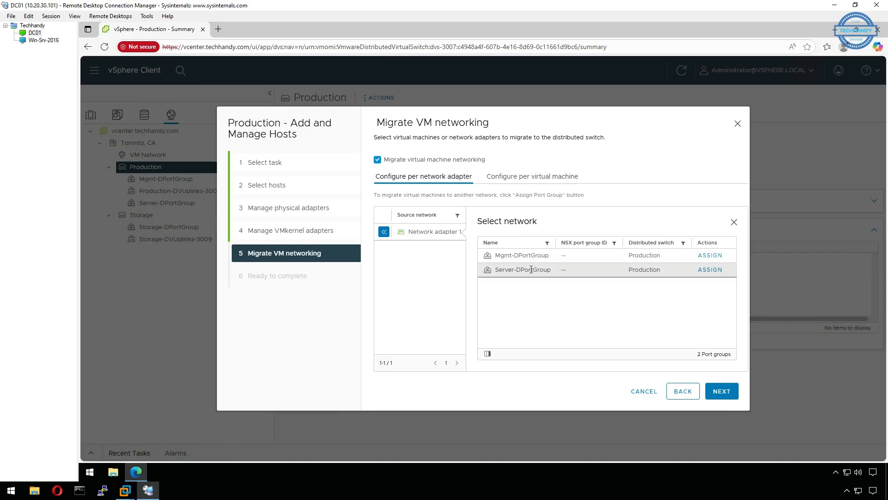
click(715, 270)
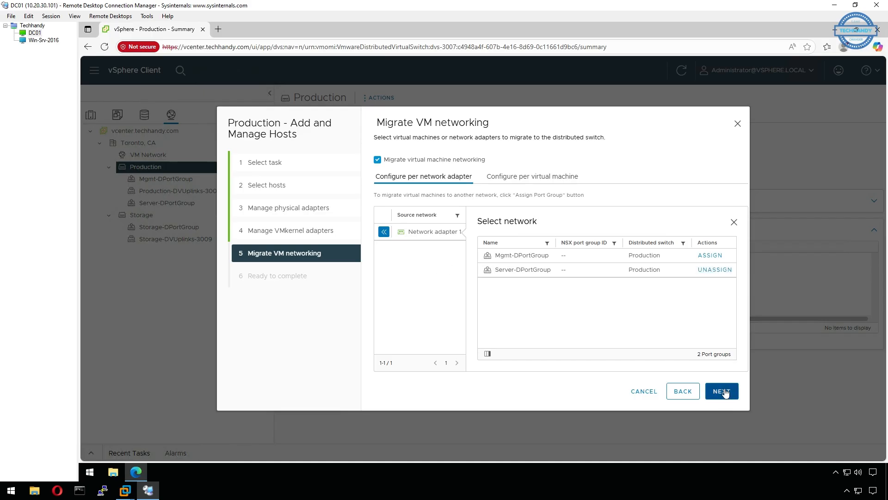
click(734, 222)
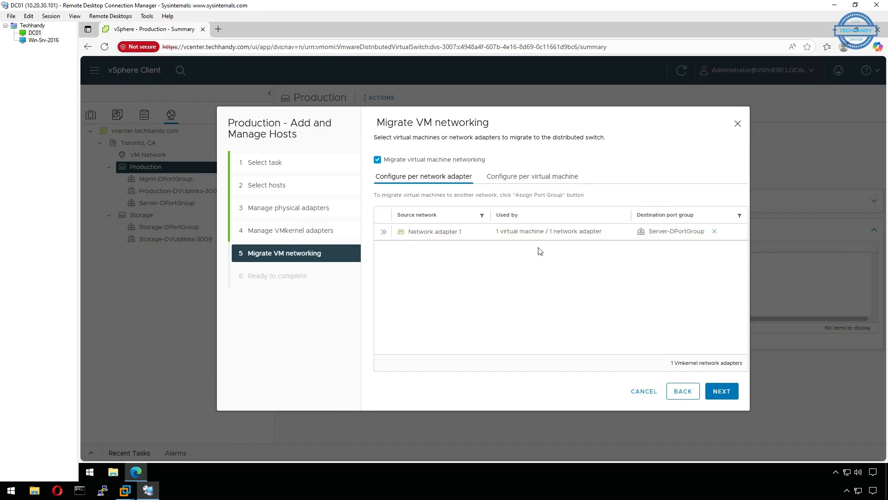
Step: In the per-virtual-machine configuration, assign Server-DPortGroup as the destination for Win-Srv-2016's network adapter
click(546, 176)
click(575, 280)
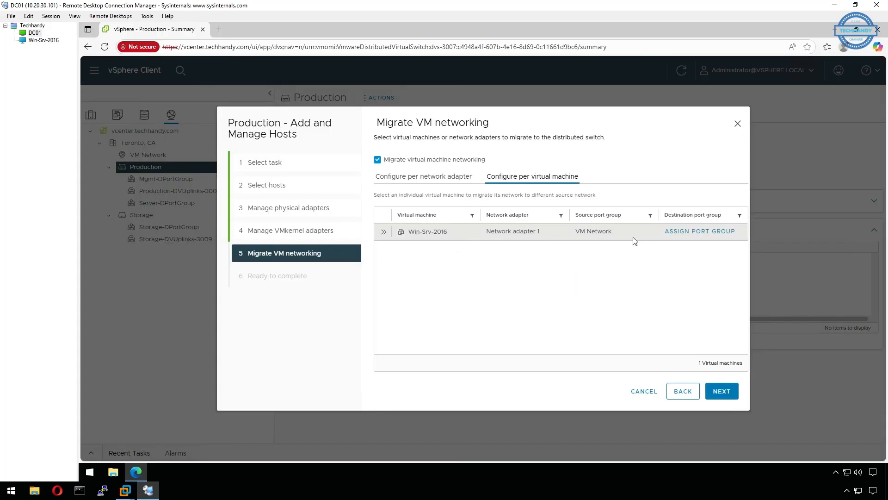
click(722, 231)
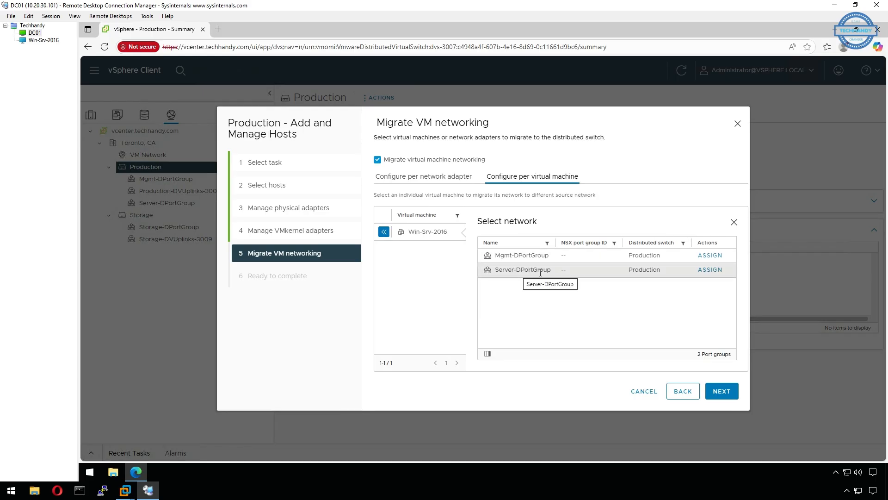
click(712, 269)
click(734, 223)
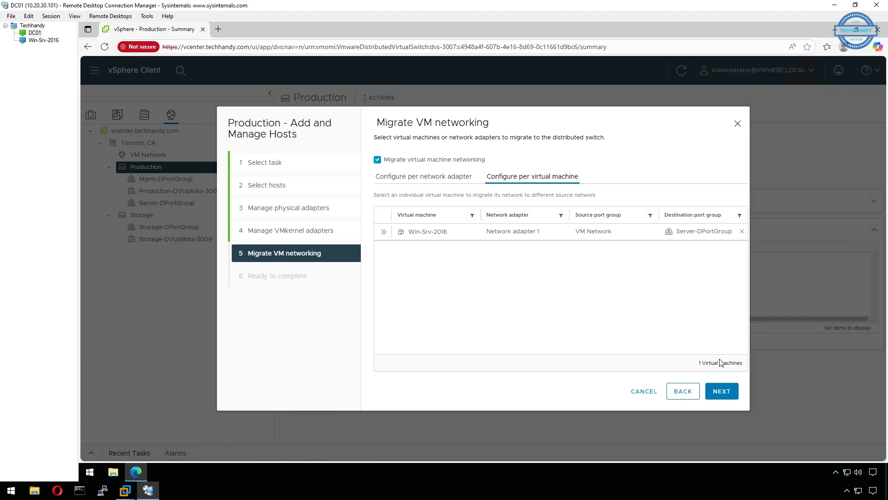
Step: Review the hosts and virtual machine adapters to update, and finish the host networking wizard
click(722, 392)
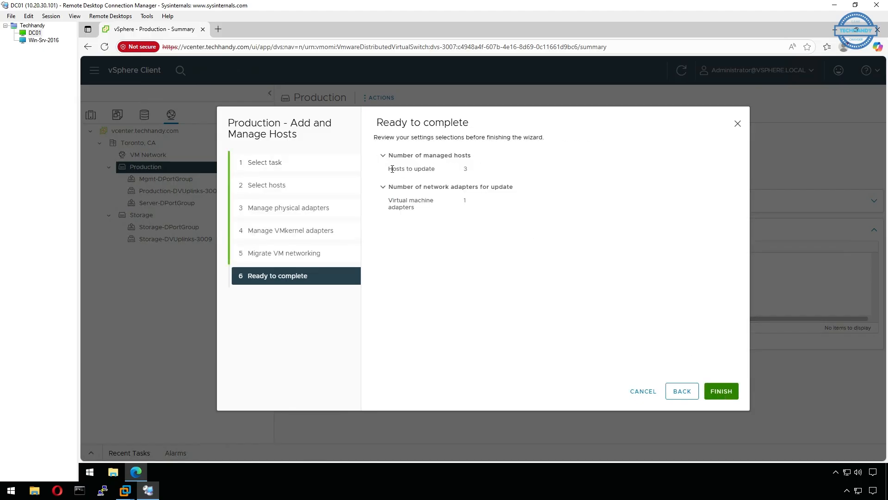
drag(393, 169, 476, 174)
click(388, 204)
drag(388, 204, 470, 212)
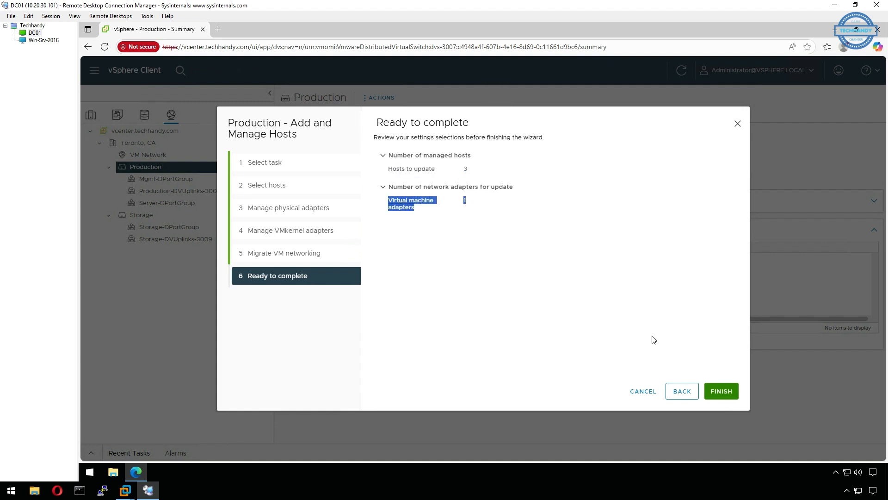
click(721, 393)
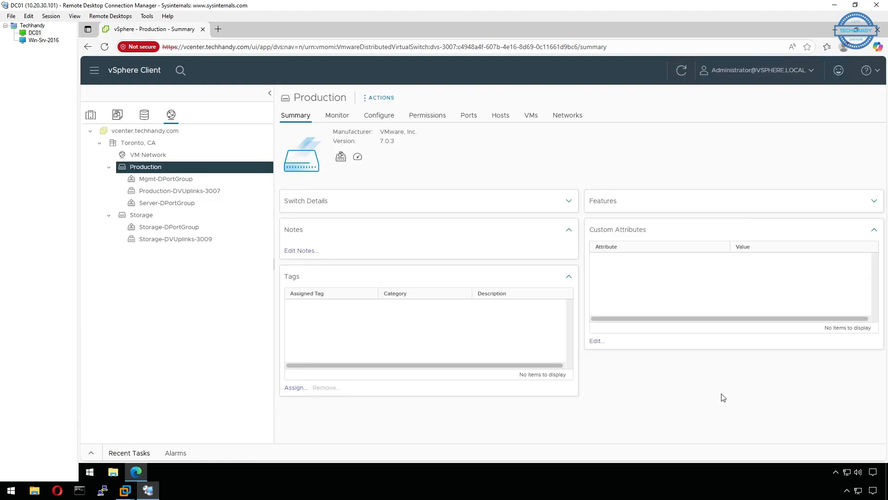
Step: Check the ports of Server-DPortGroup and the virtual machines still attached to VM Network
click(201, 204)
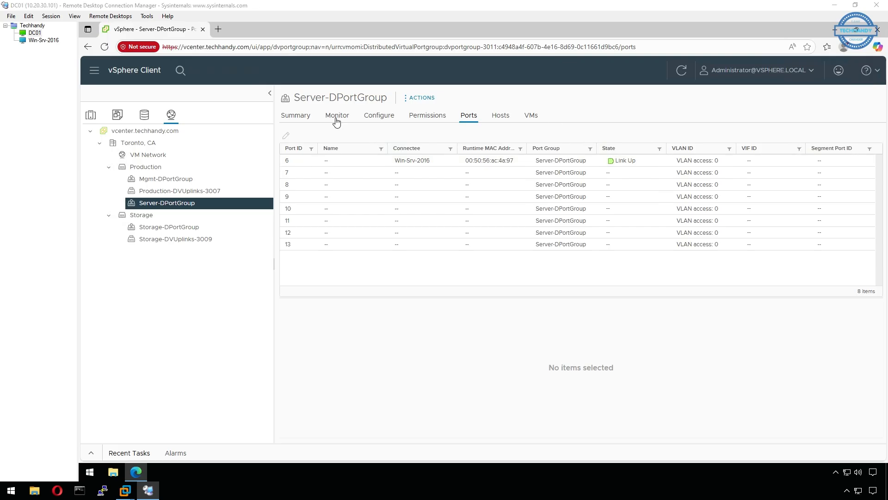
click(203, 157)
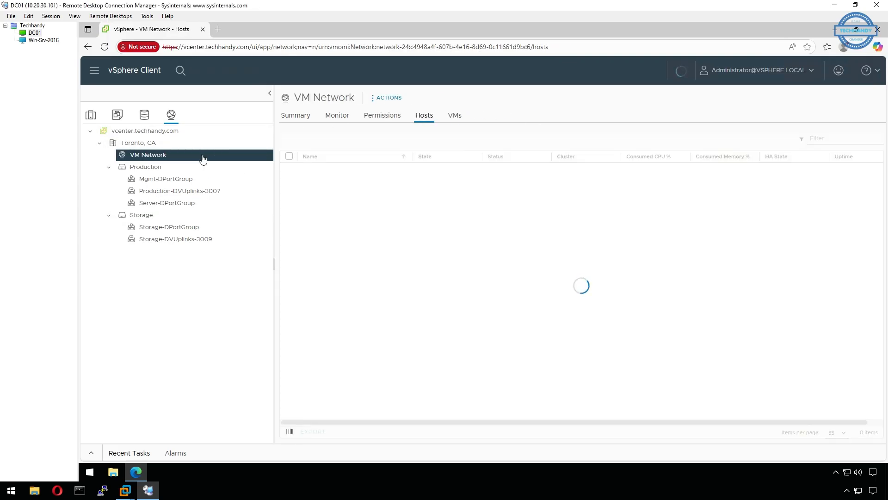
click(457, 121)
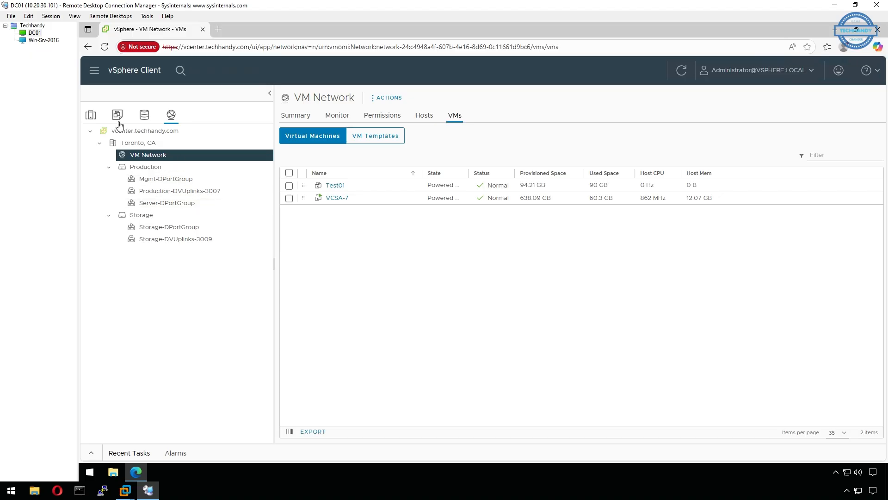
Step: Check which port group Network adapter 1 uses in the summary of the Win-Srv-2016 virtual machine
click(90, 116)
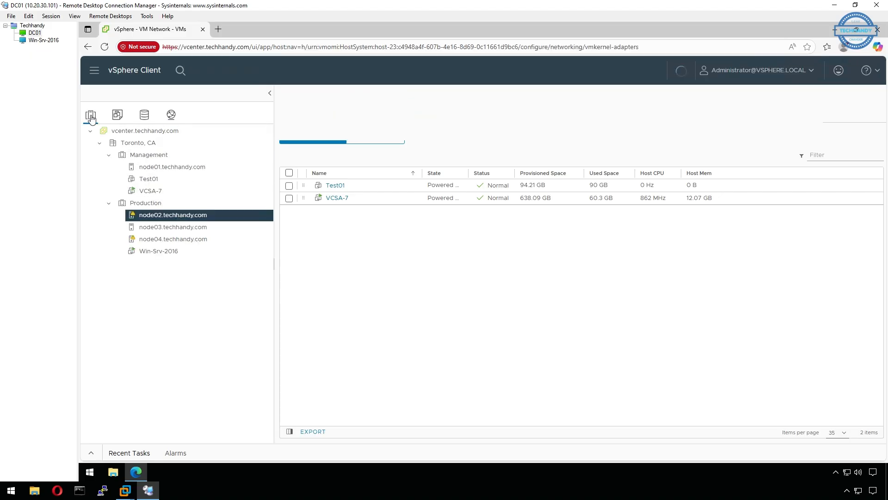
click(213, 252)
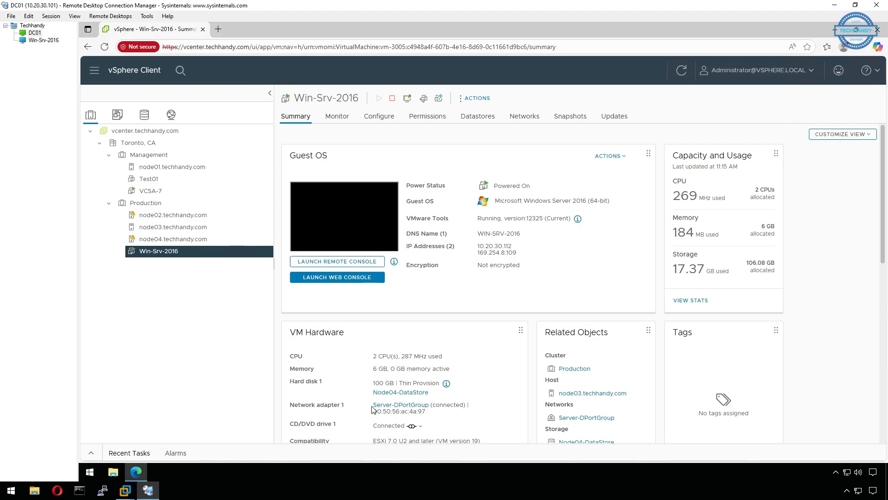
drag(372, 407, 435, 411)
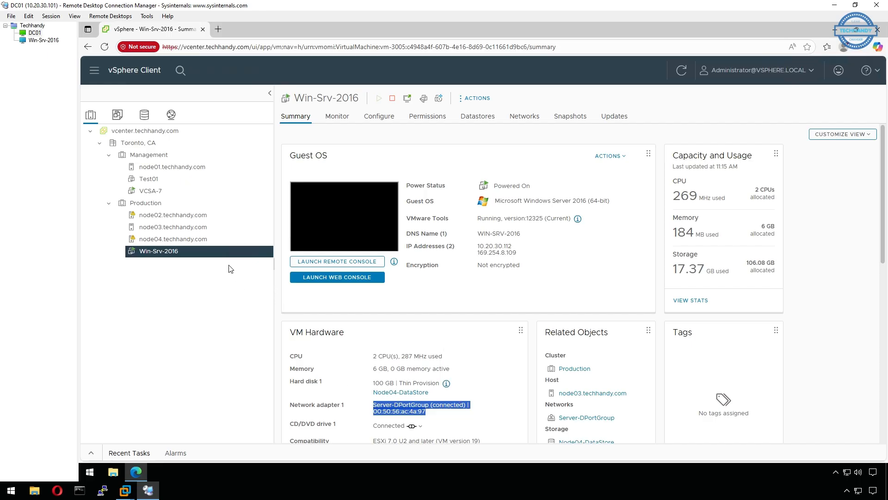
Step: Inspect the networks available for Network adapter 1 in Win-Srv-2016's settings, and close the settings without changes
right_click(176, 254)
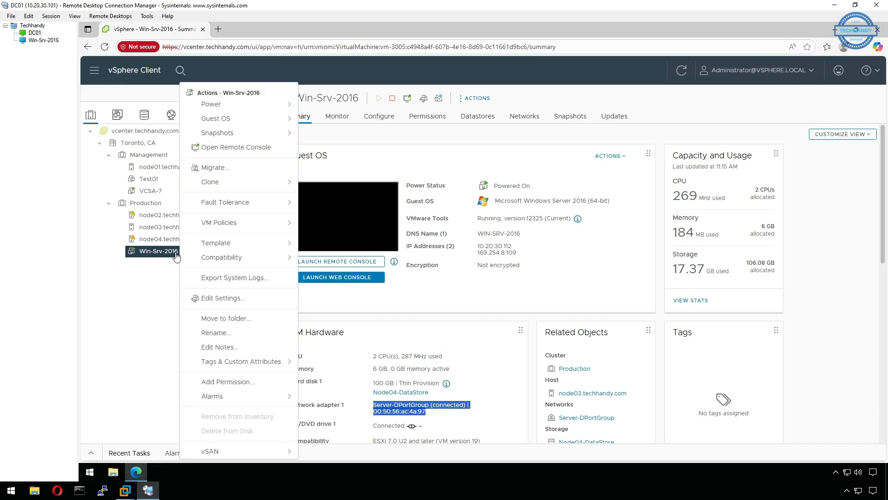
click(239, 298)
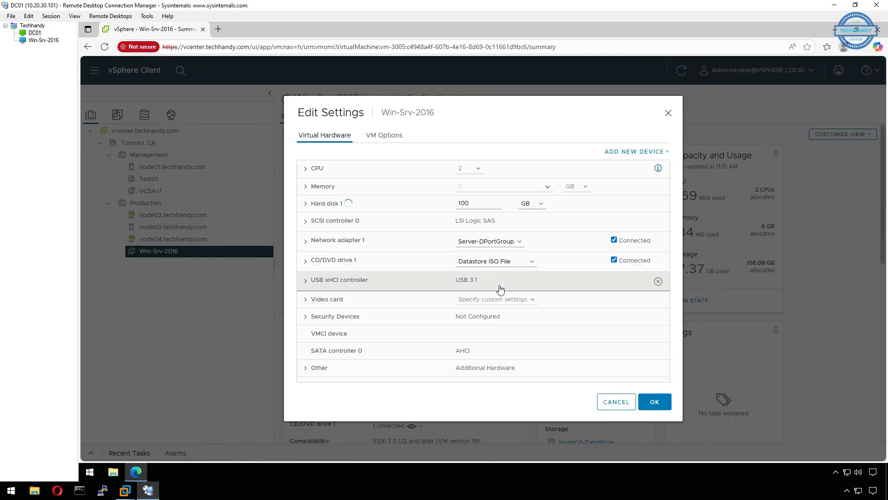
click(518, 243)
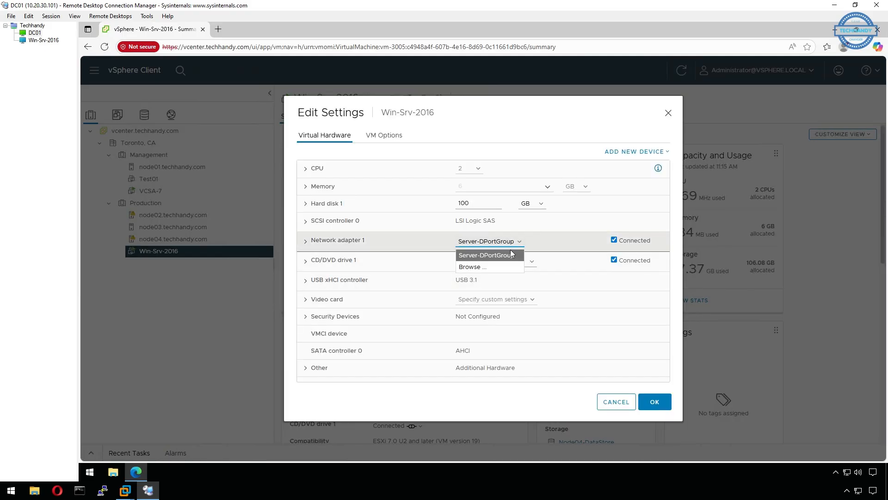
click(491, 265)
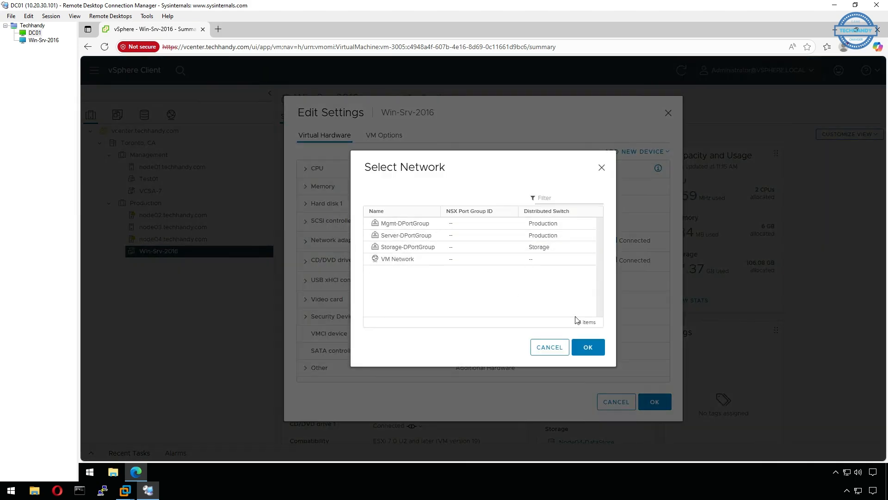
click(554, 348)
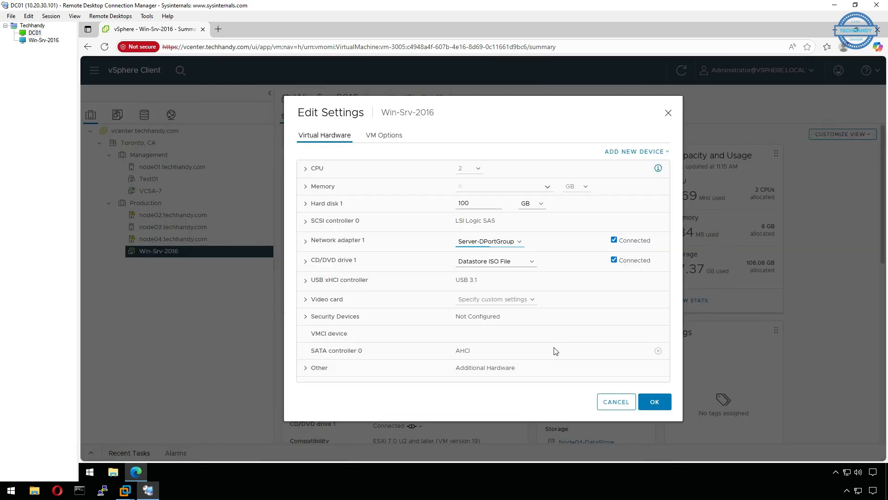
click(615, 402)
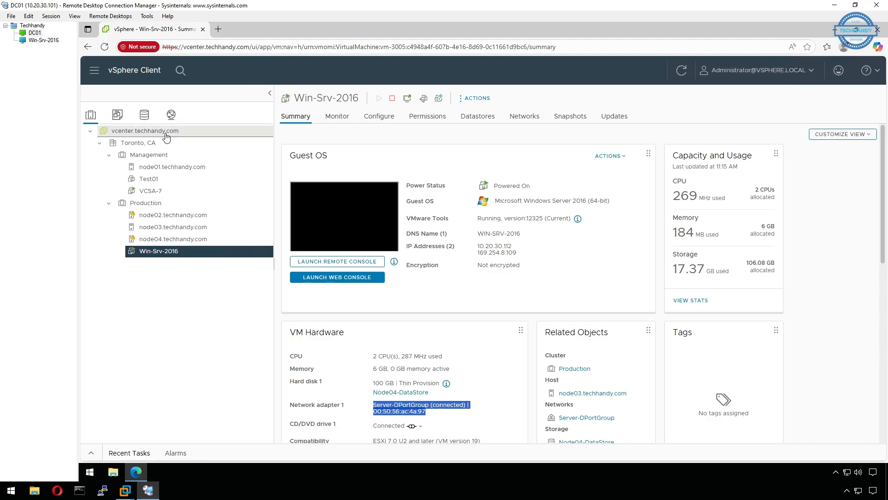
Step: Start migrating virtual machines from Server-DPortGroup to another network, with Mgmt-DPortGroup as the destination network
click(172, 115)
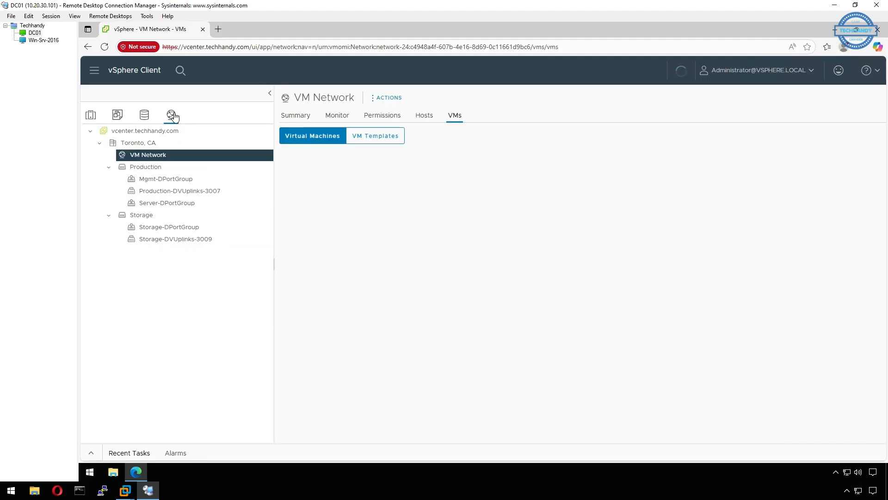
click(193, 203)
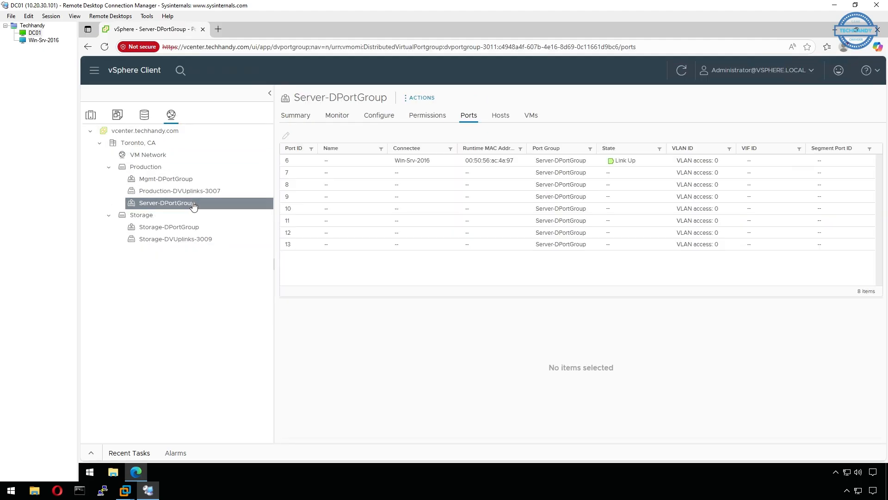
right_click(193, 204)
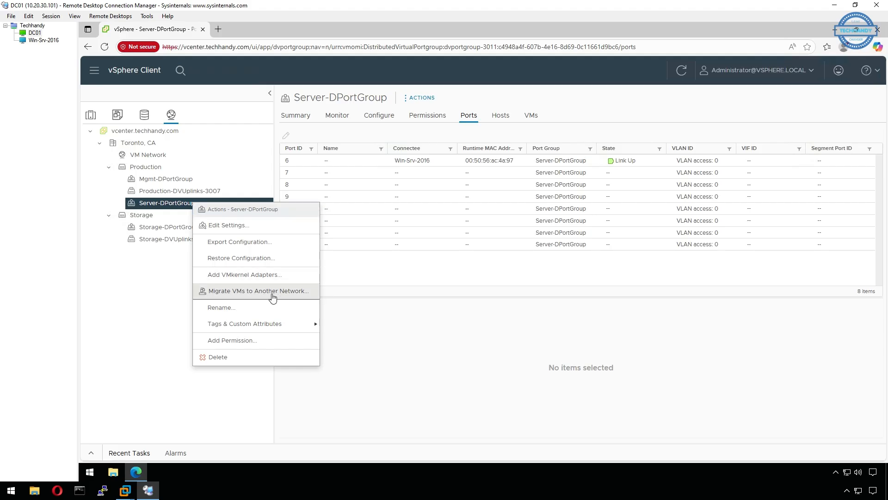
click(276, 294)
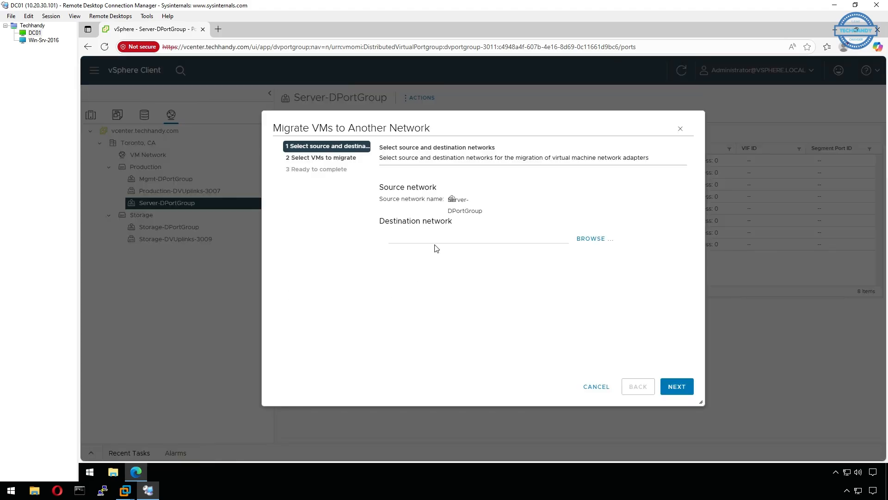
click(601, 239)
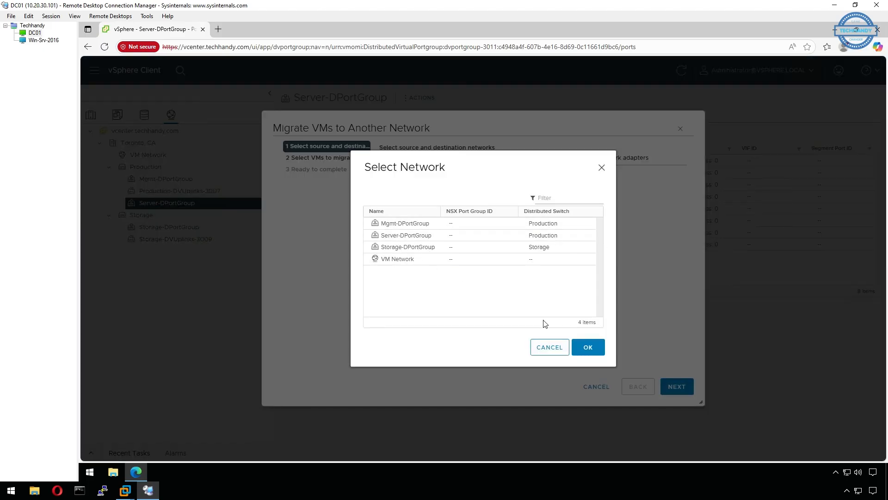
click(430, 225)
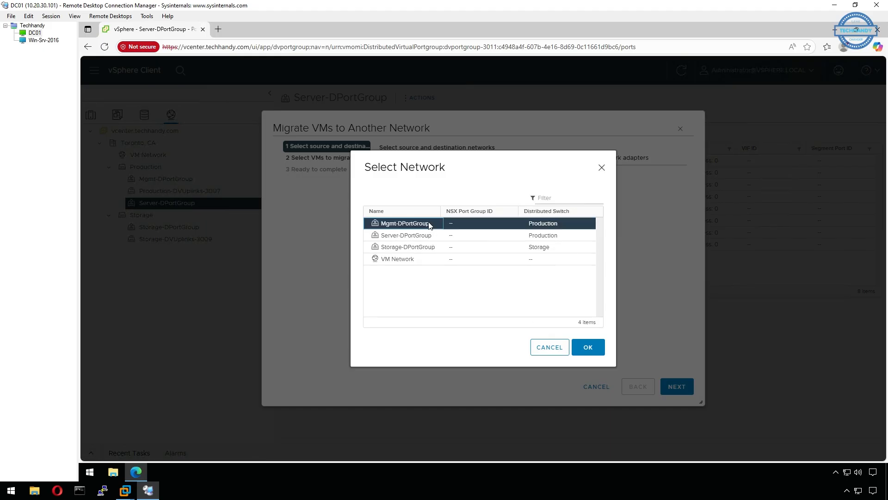
click(588, 349)
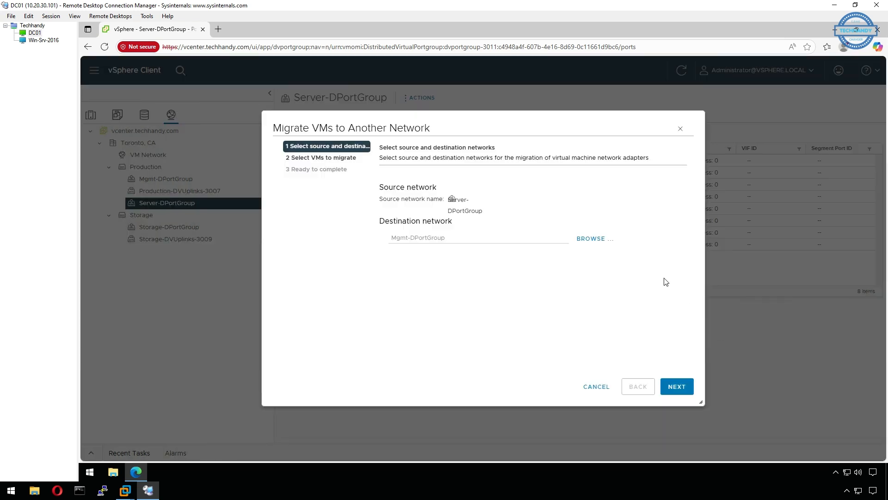
click(674, 392)
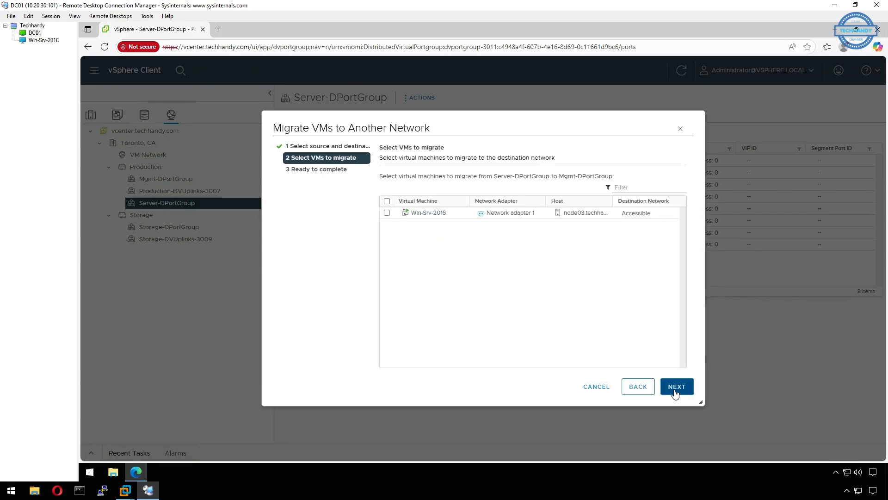
Step: Select Network adapter 1 of Win-Srv-2016 for migration, review the source and destination networks, and finish the migration wizard
click(675, 392)
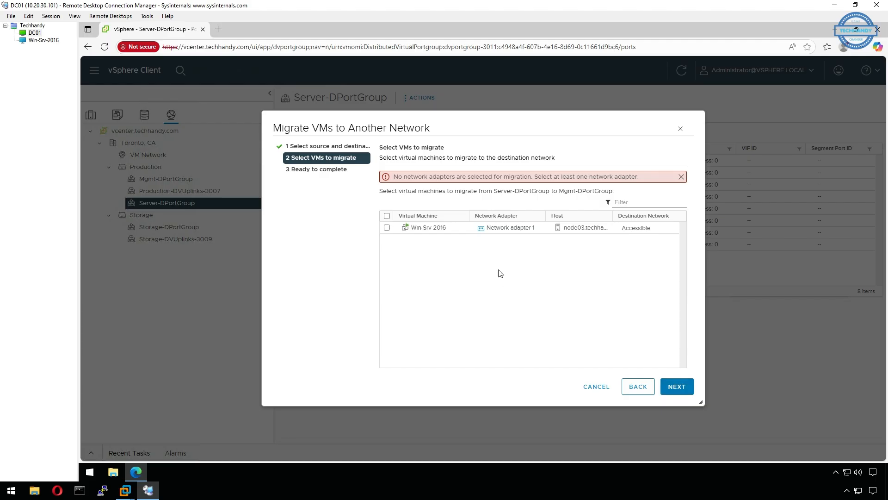
click(387, 227)
click(681, 387)
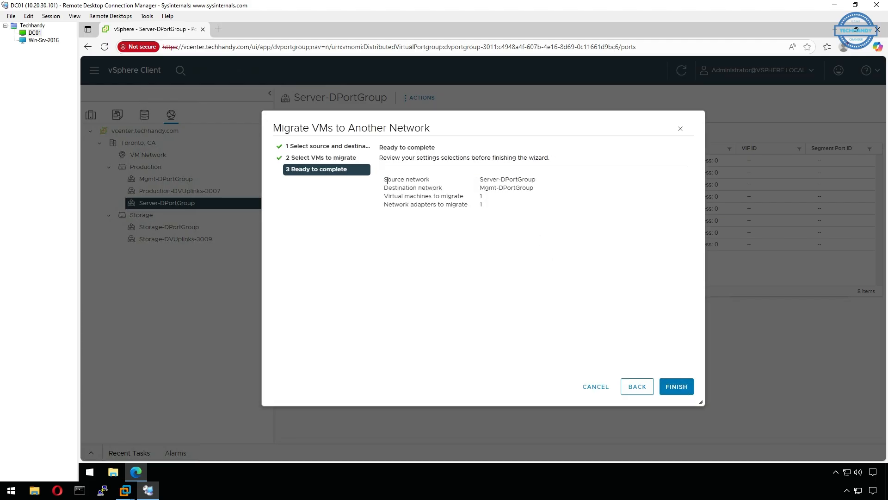
drag(383, 180, 543, 190)
click(620, 311)
click(676, 388)
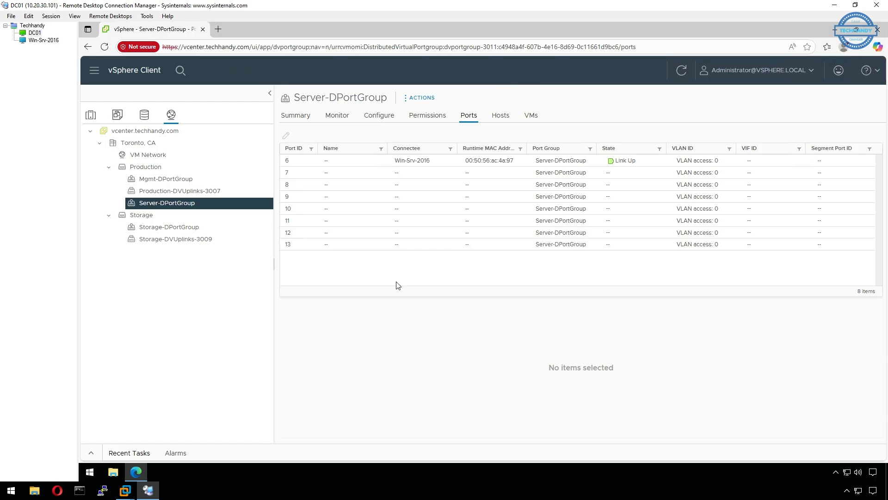
Step: Check the ports of Mgmt-DPortGroup and Server-DPortGroup to verify where Win-Srv-2016 is connected
click(204, 180)
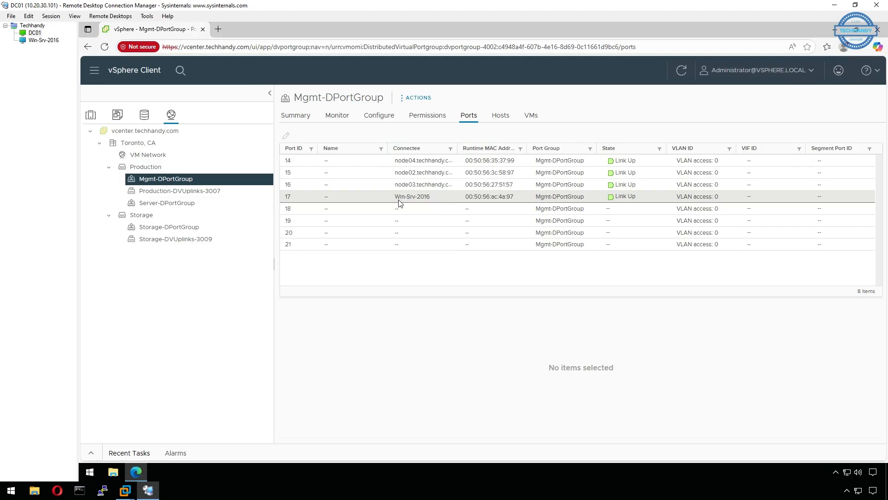
click(219, 208)
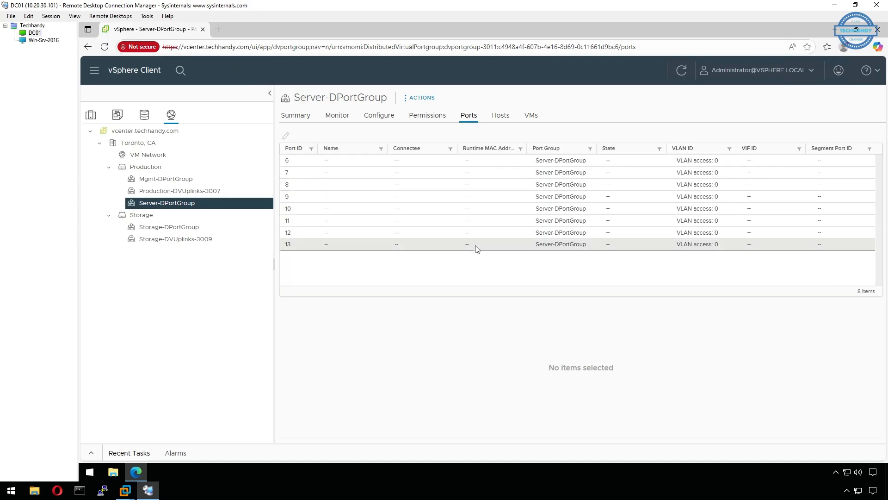